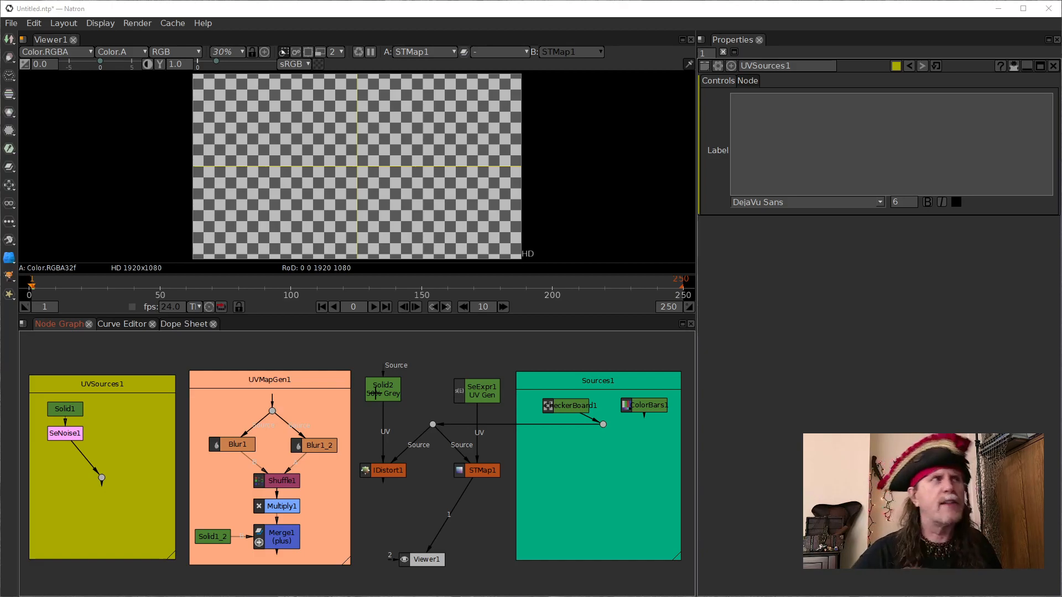
- View the CheckerBoard1 and ColorBars1 source images alternately in the viewer
click(387, 393)
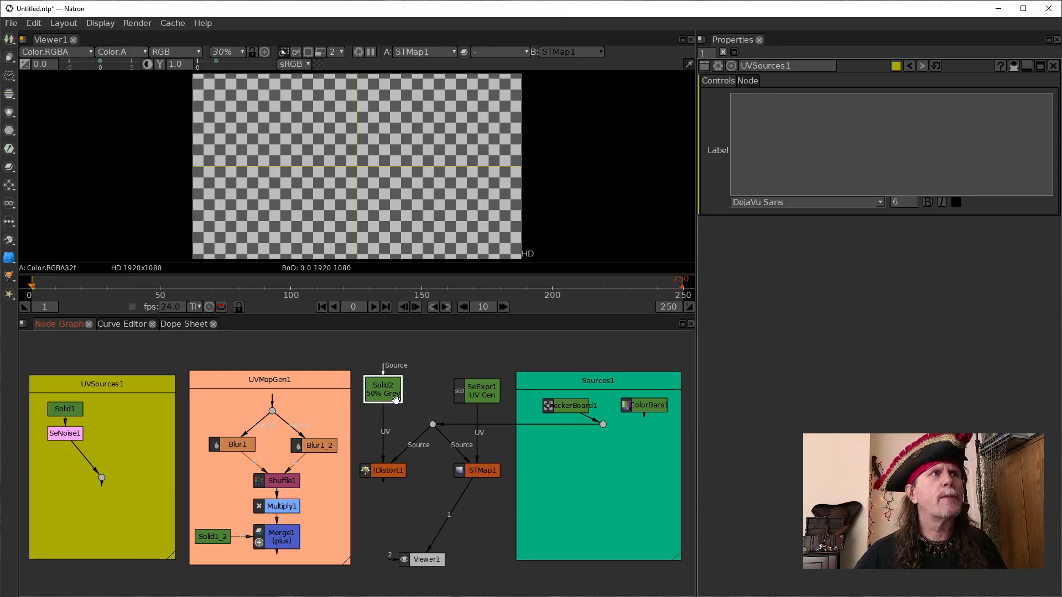
click(398, 475)
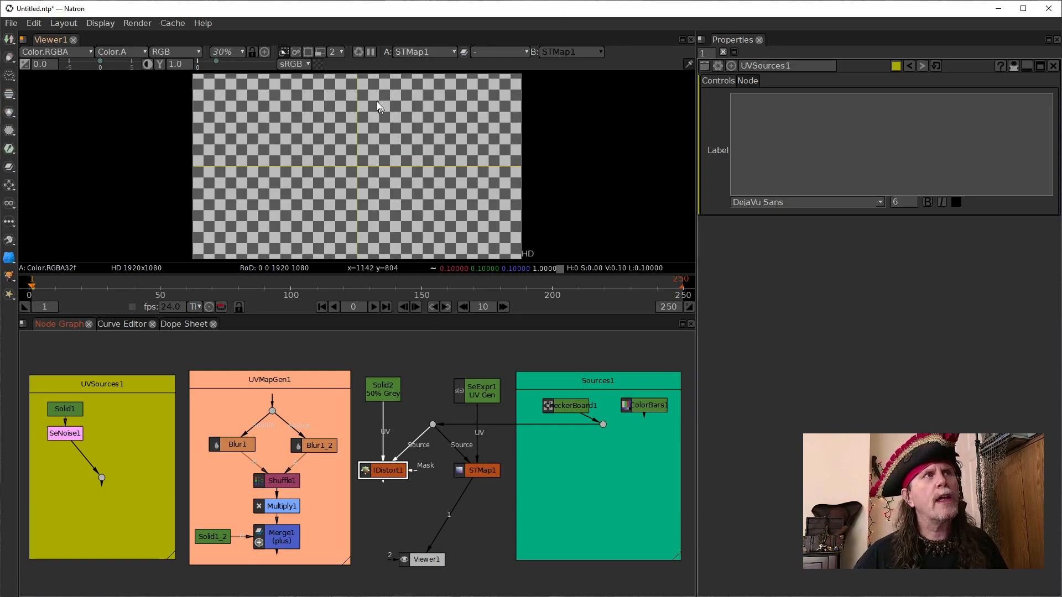
click(575, 406)
key(1)
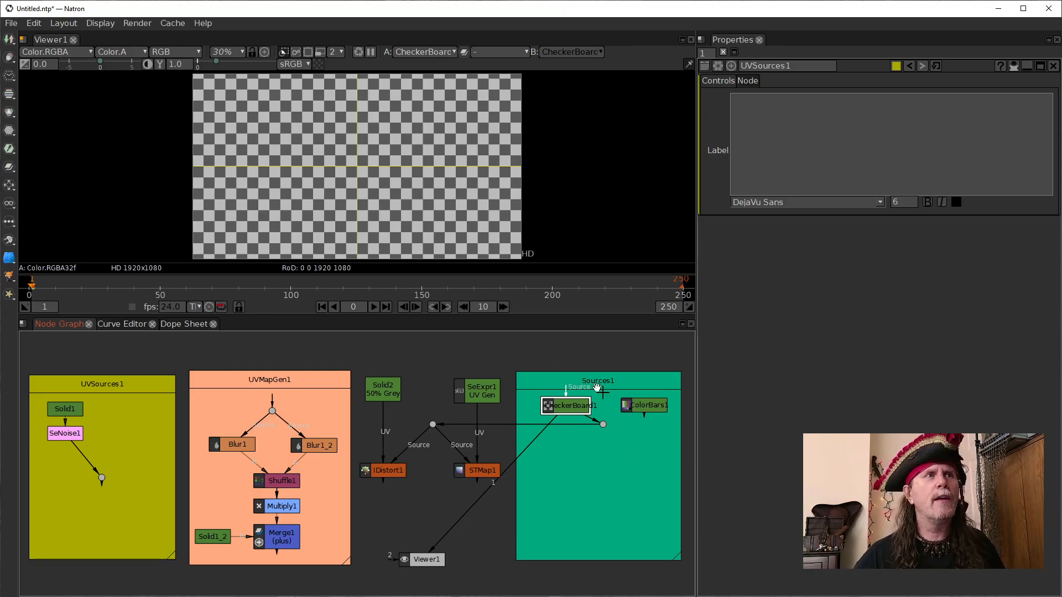
click(633, 408)
key(1)
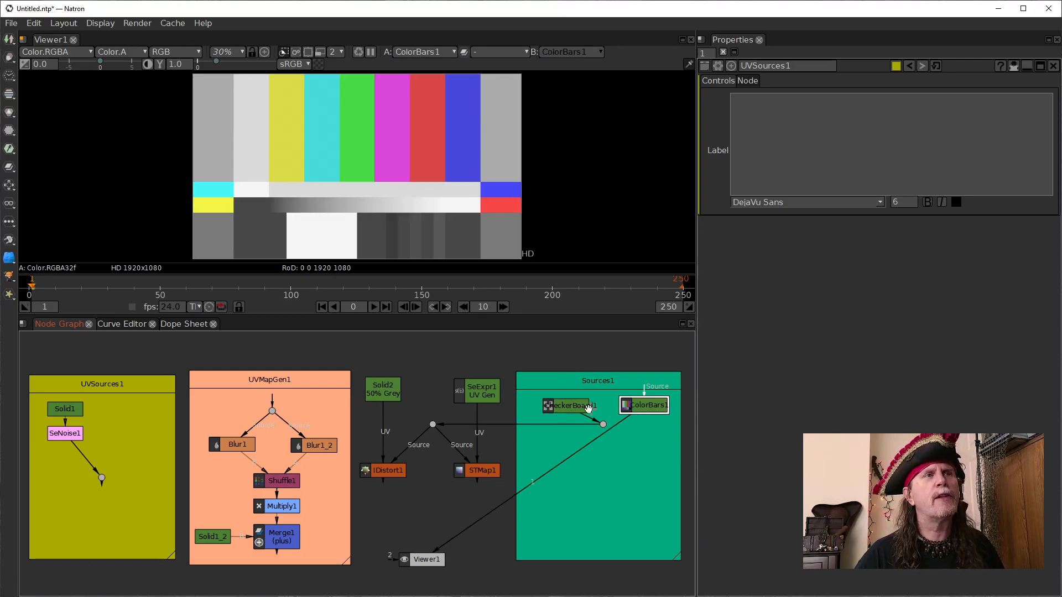
click(560, 407)
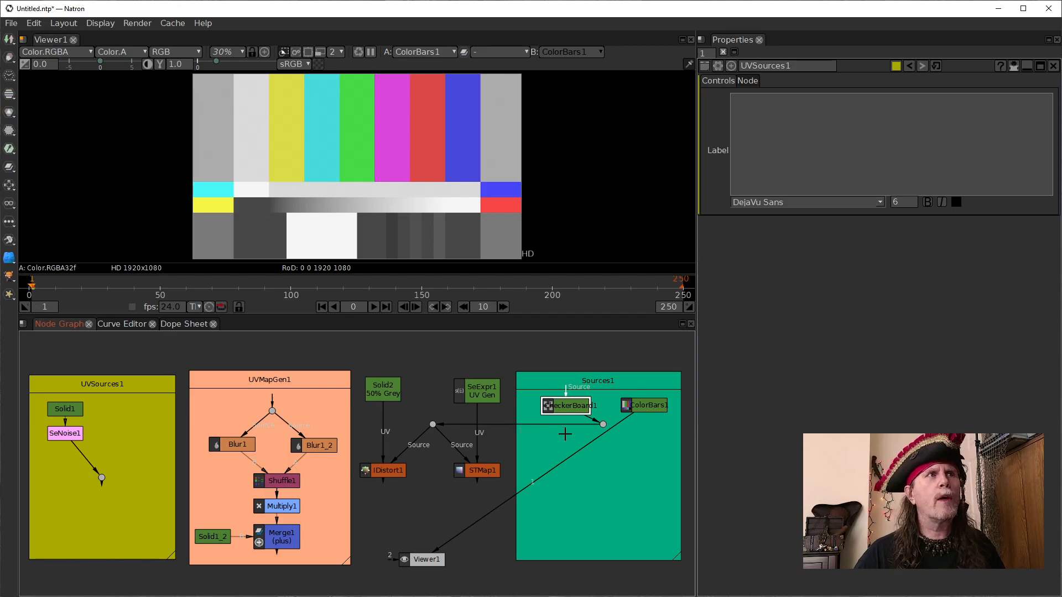
key(1)
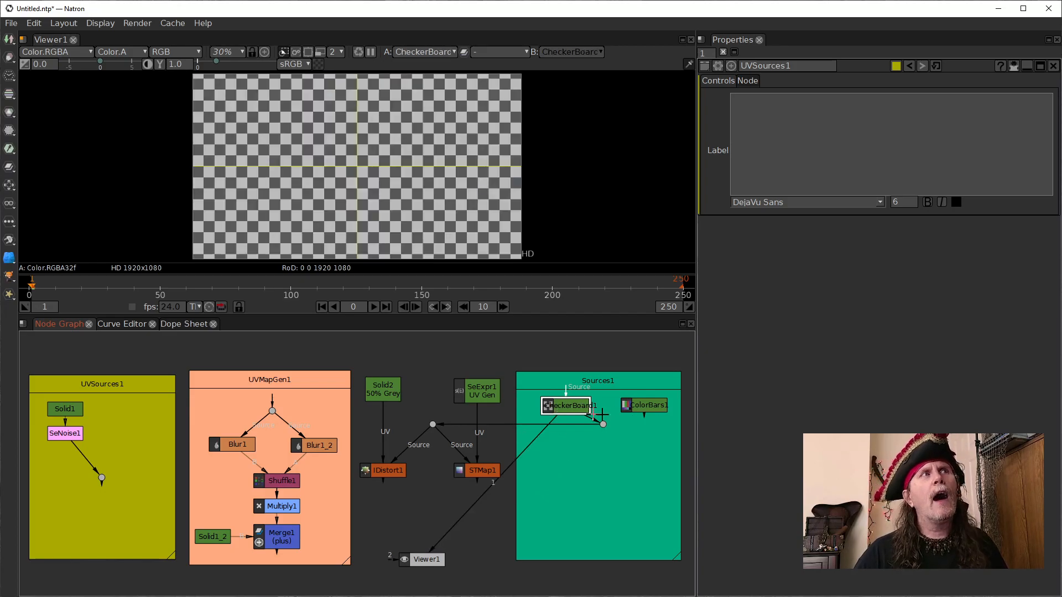
click(642, 408)
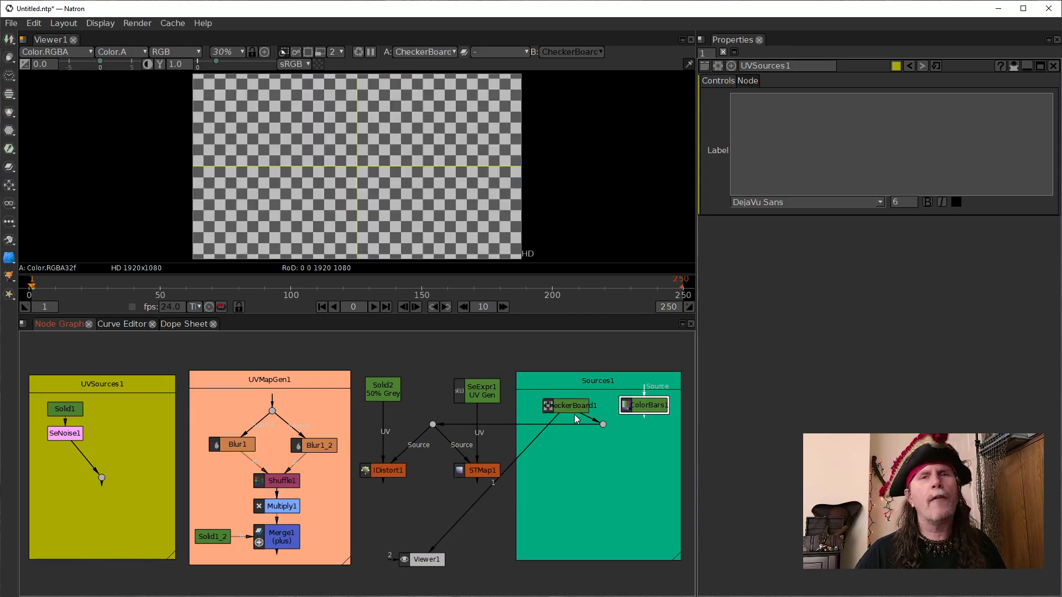
key(1)
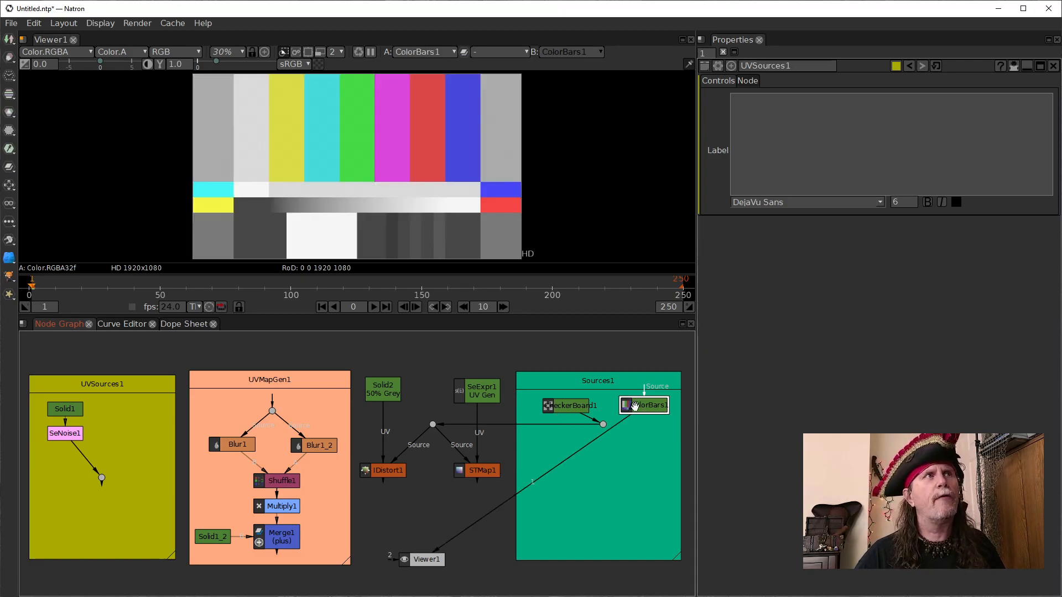
- Show the CheckerBoard1 source in the viewer and trace the inputs of the IDistort1 and STMap1 nodes
click(559, 405)
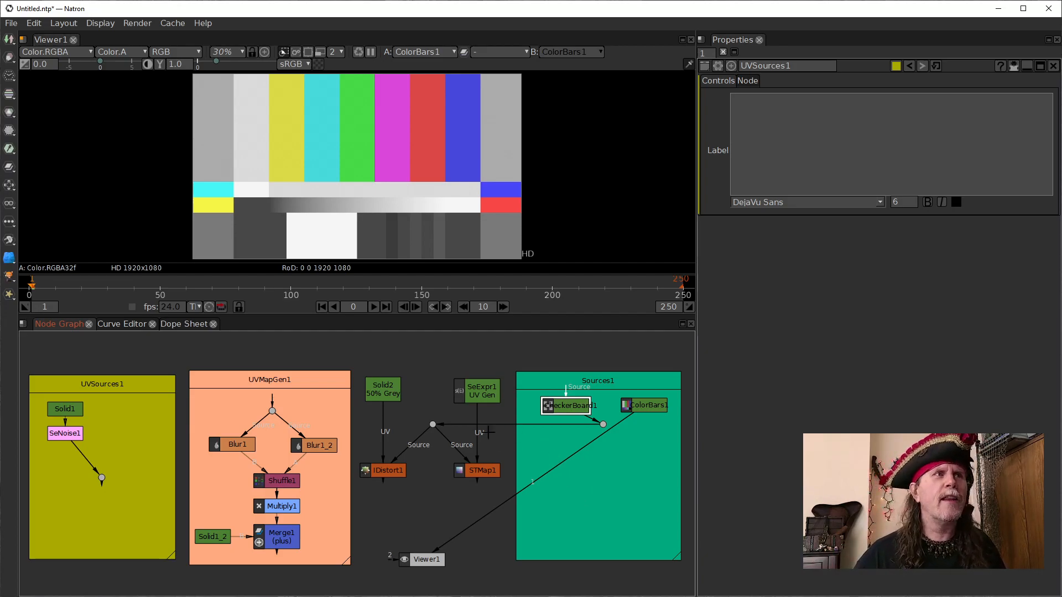
click(390, 394)
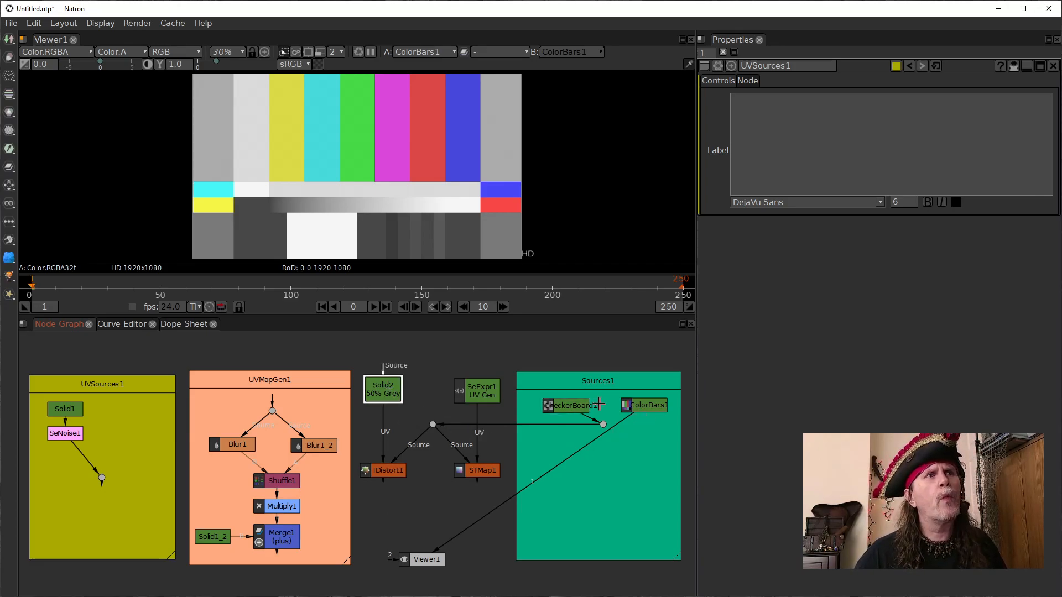
click(582, 408)
key(1)
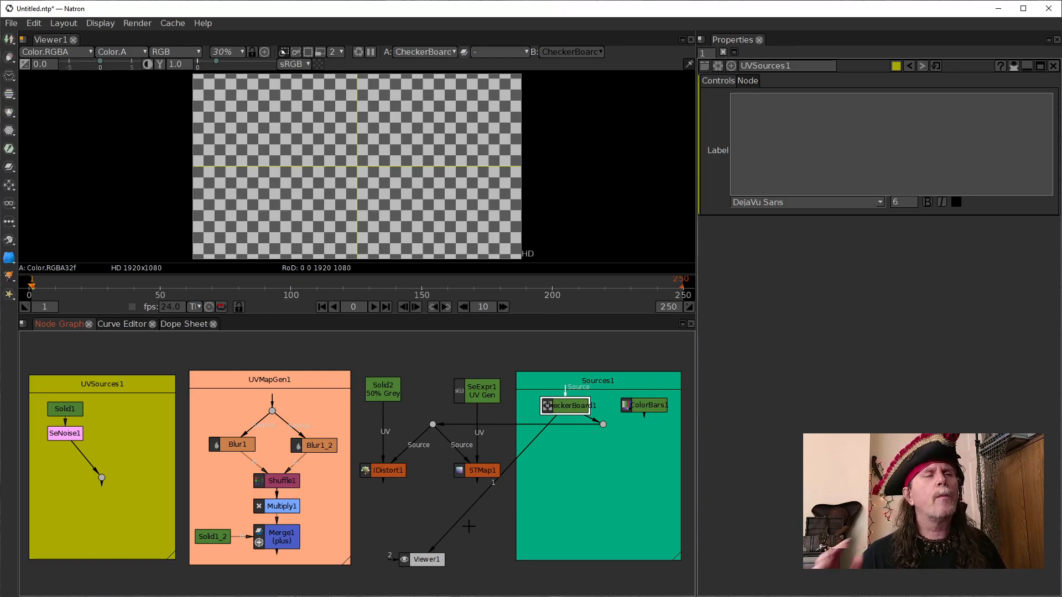
click(394, 470)
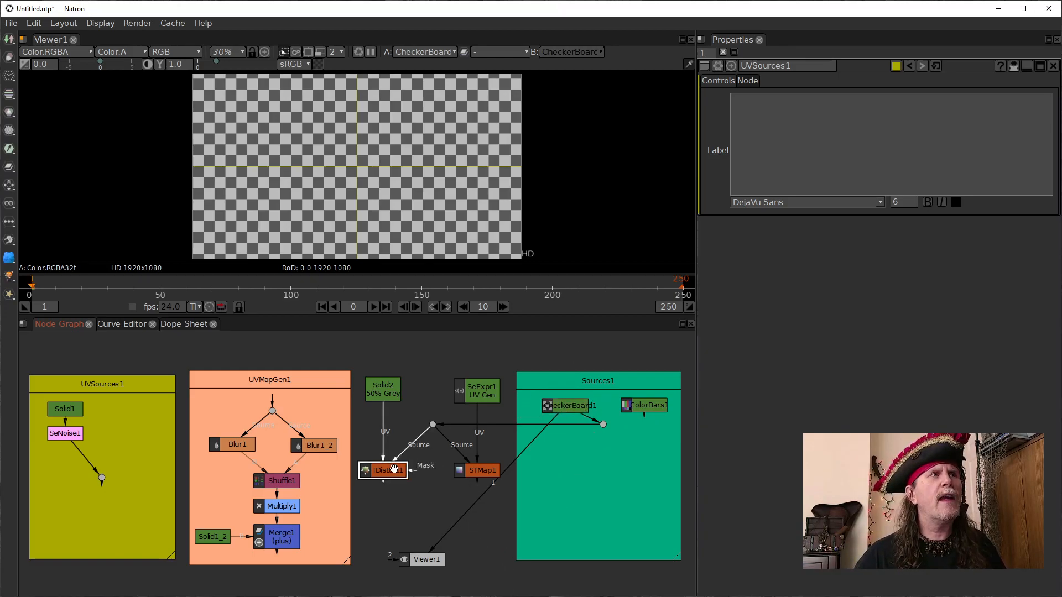
click(468, 469)
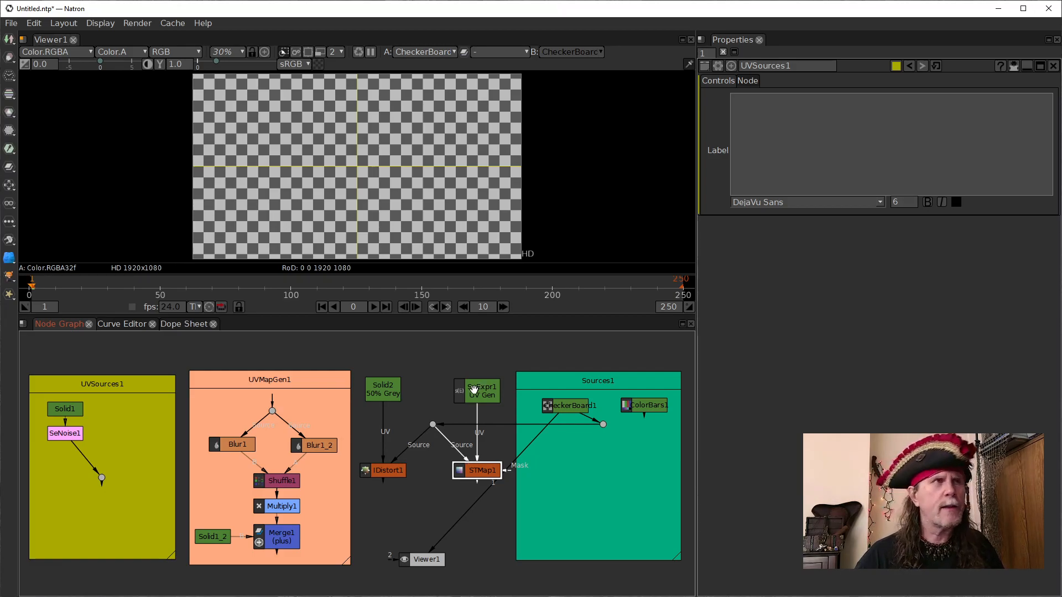
click(392, 397)
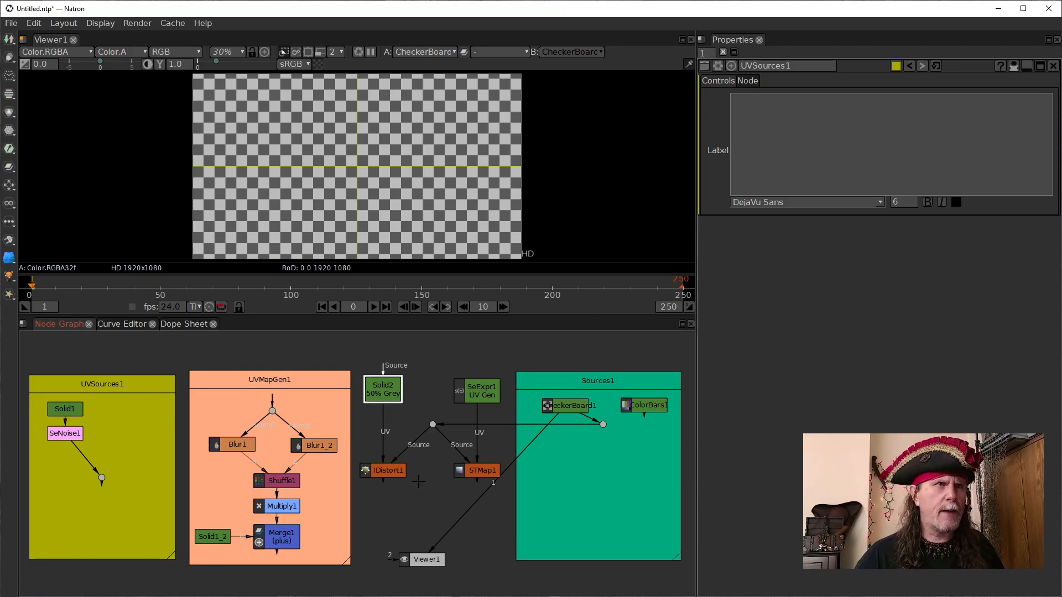
- Compare the IDistort1 and STMap1 outputs with the CheckerBoard1 source in the viewer
click(395, 470)
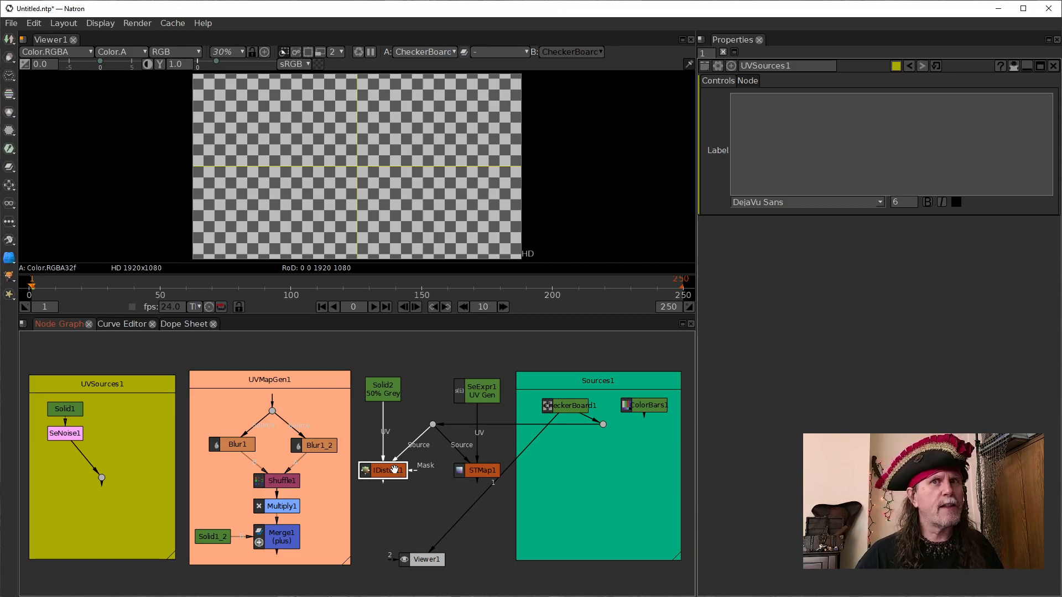
key(1)
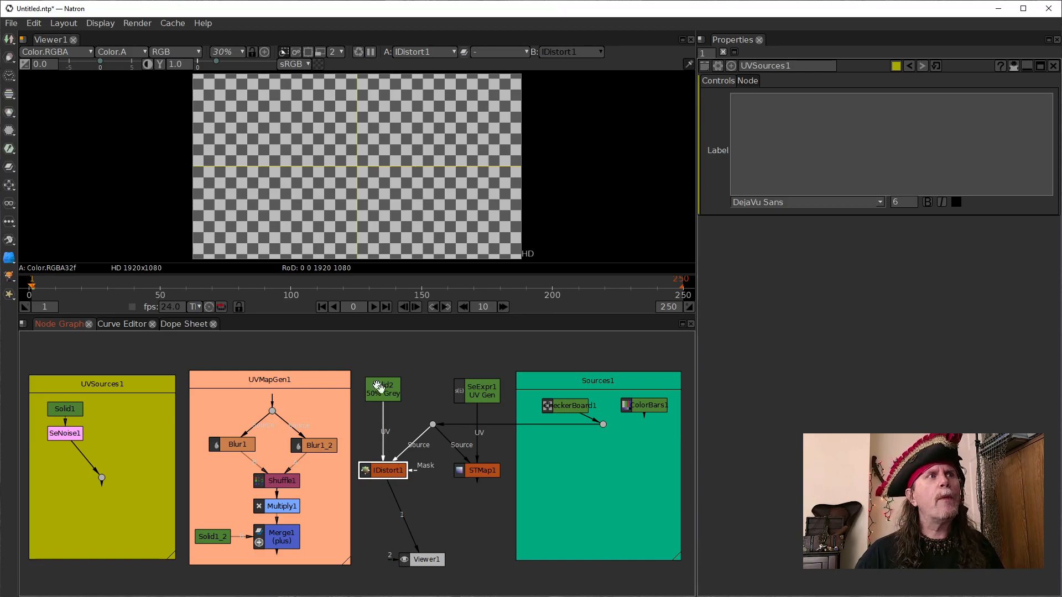
click(491, 471)
key(1)
click(394, 475)
key(1)
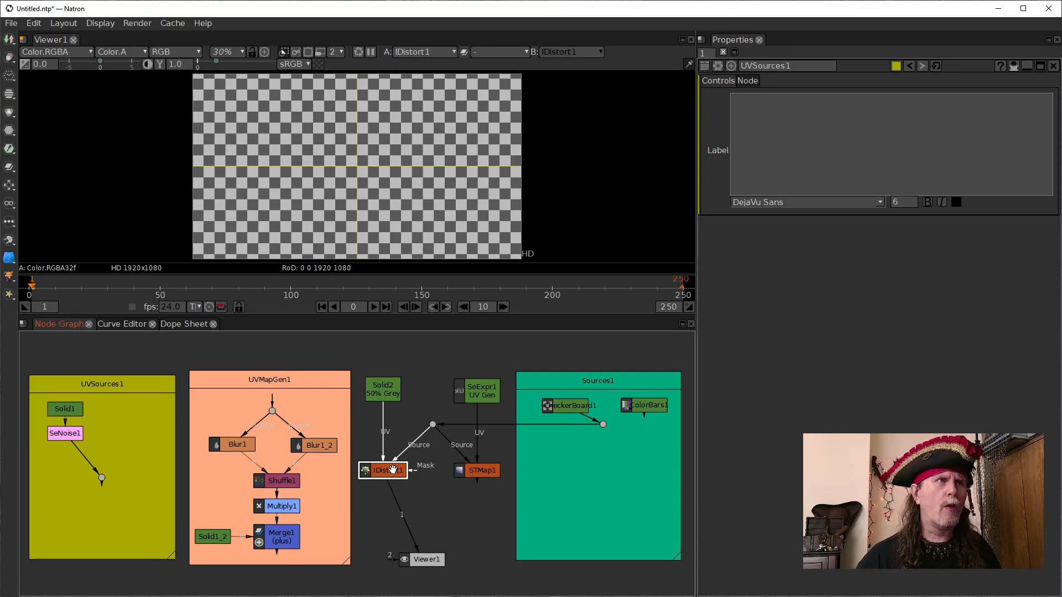
click(476, 470)
key(1)
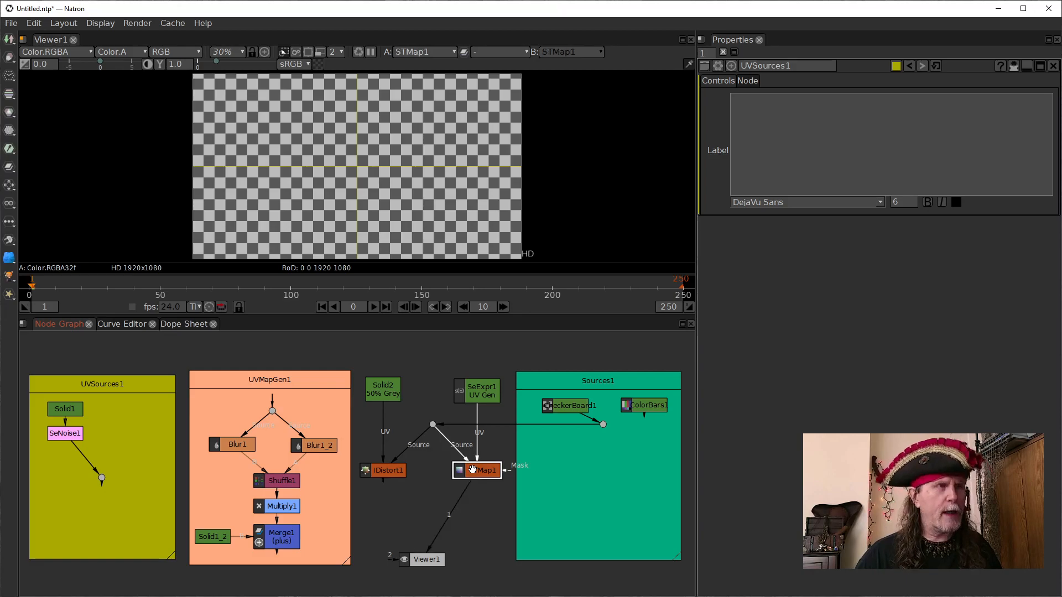
click(569, 405)
key(1)
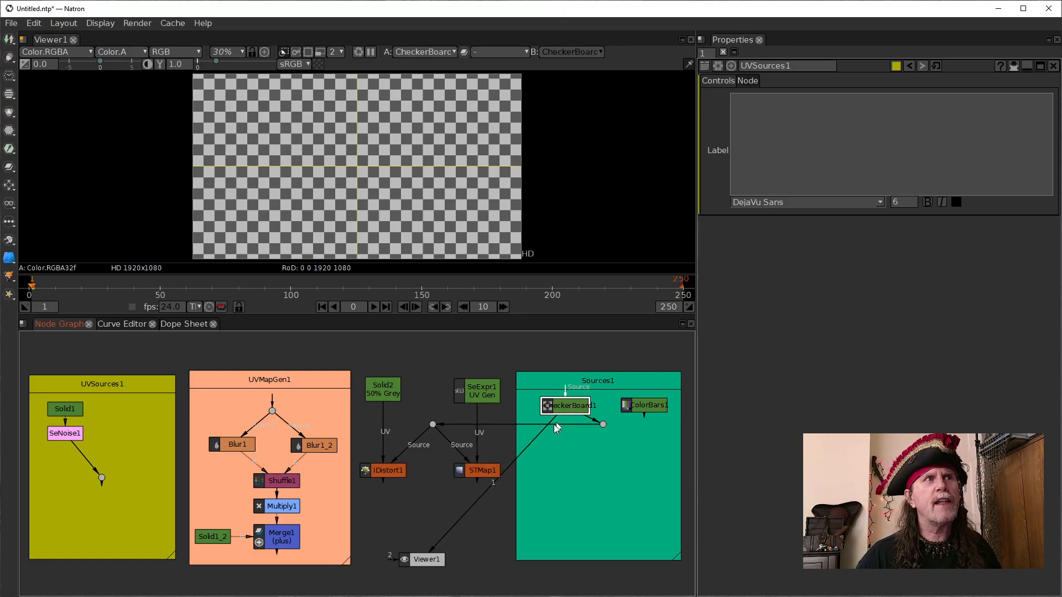
- Inspect the CheckerBoard1, STMap1 and IDistort1 properties, viewing the output of both distortion nodes
click(474, 469)
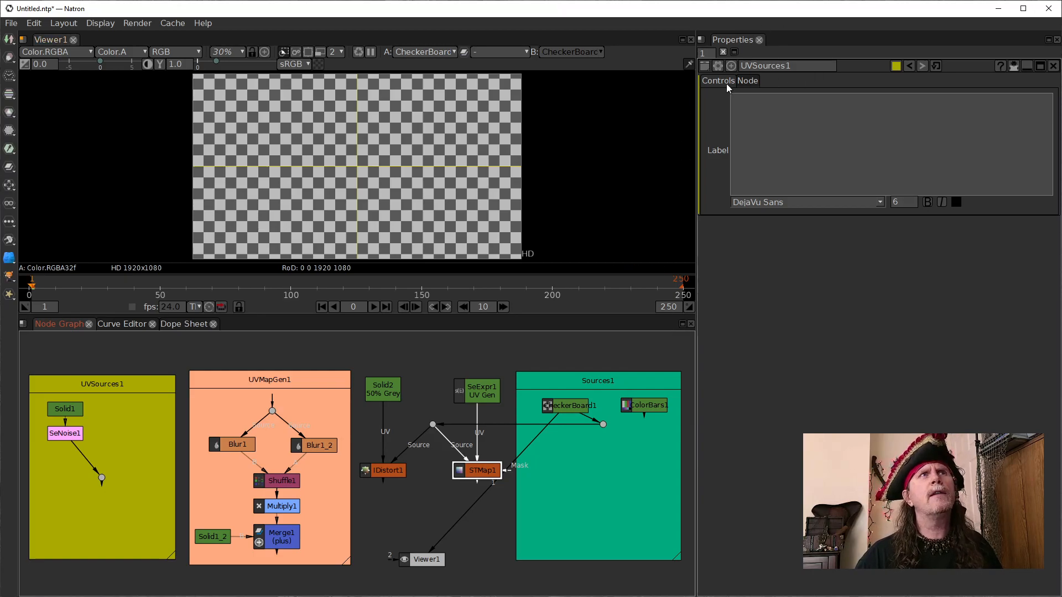
click(562, 407)
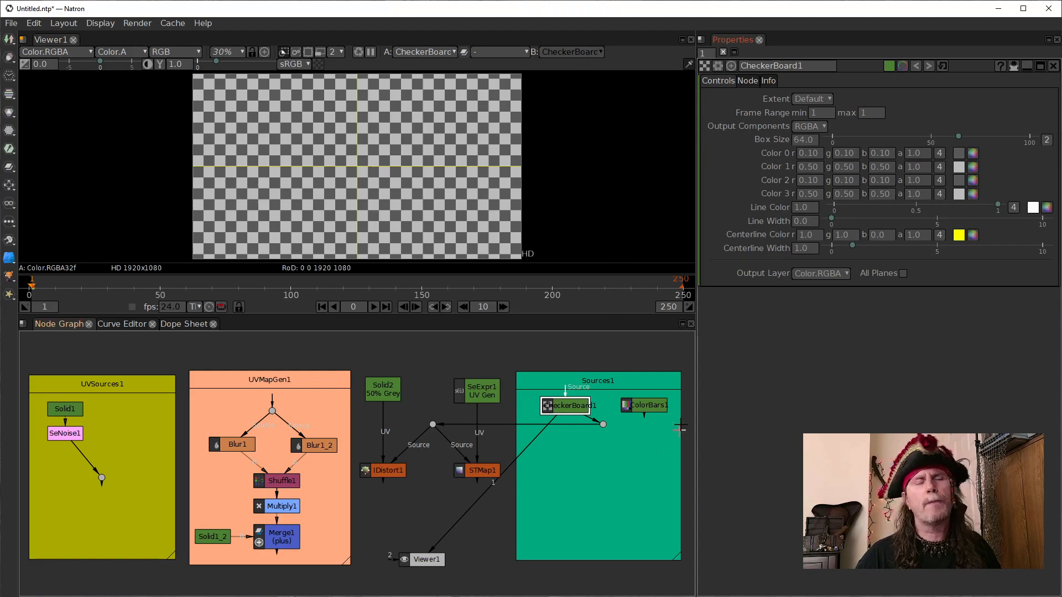
click(489, 474)
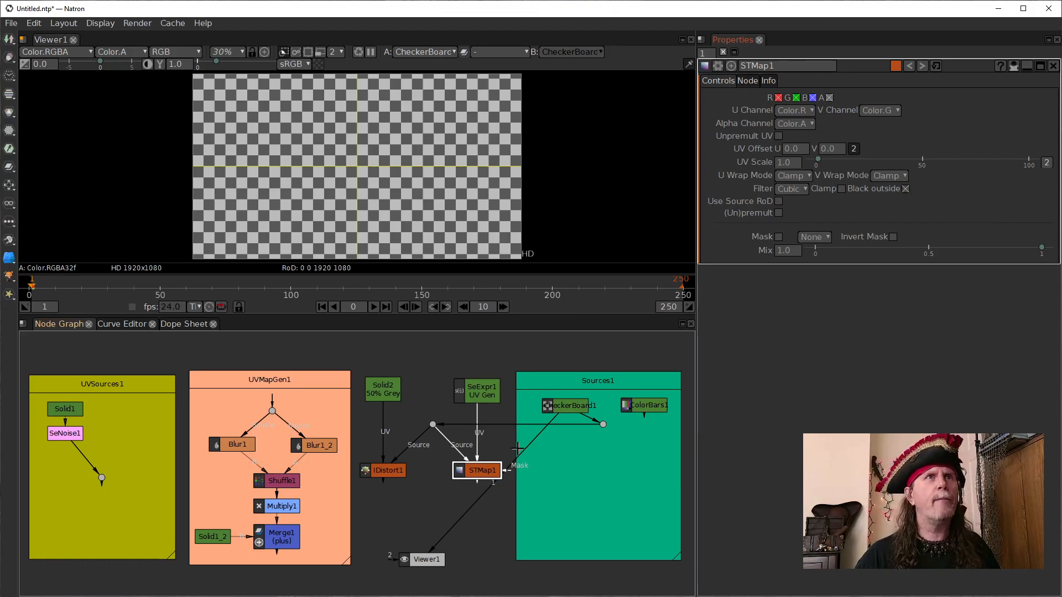
key(1)
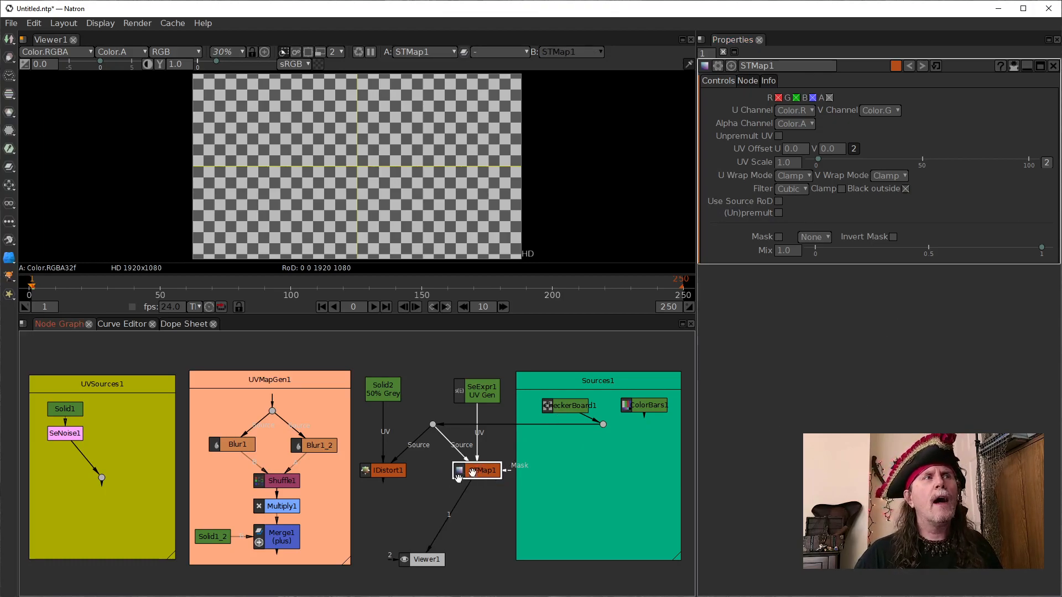
click(396, 473)
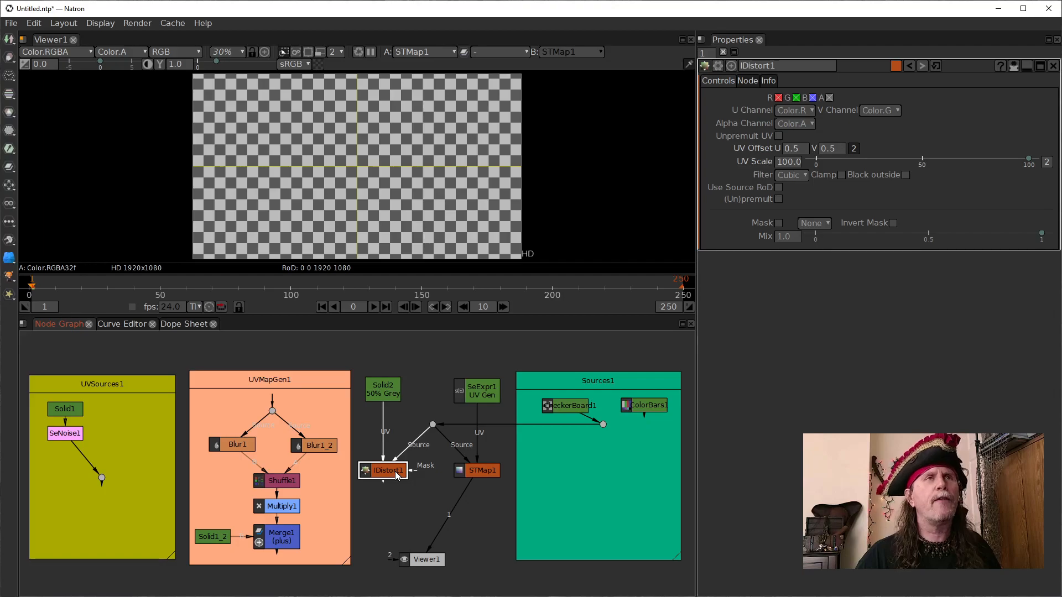
key(1)
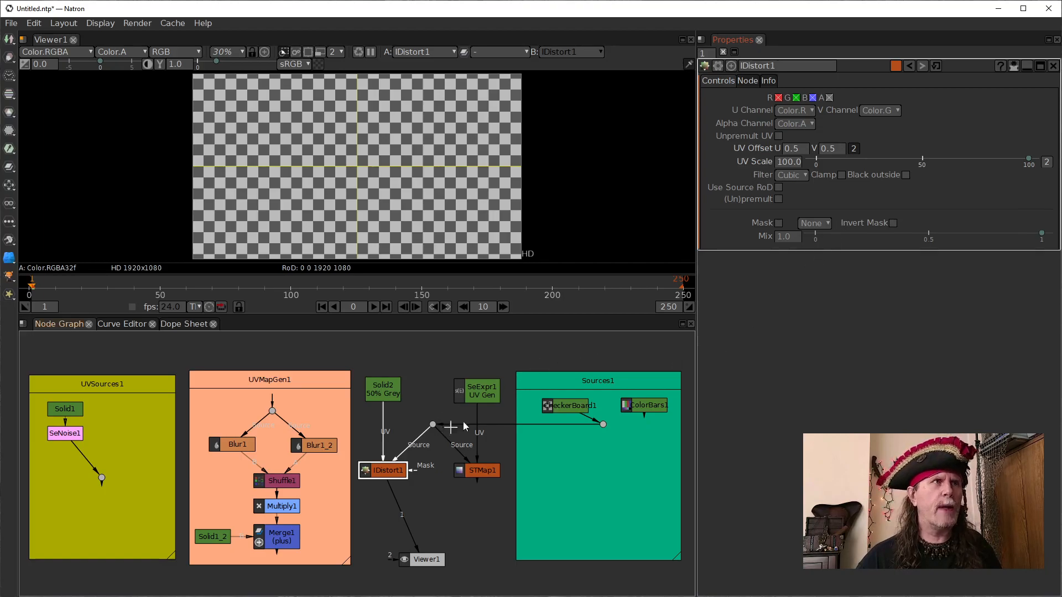
- Open the properties of the 50% Grey Solid2 node and compare its image with the IDistort1 output in the viewer
click(489, 397)
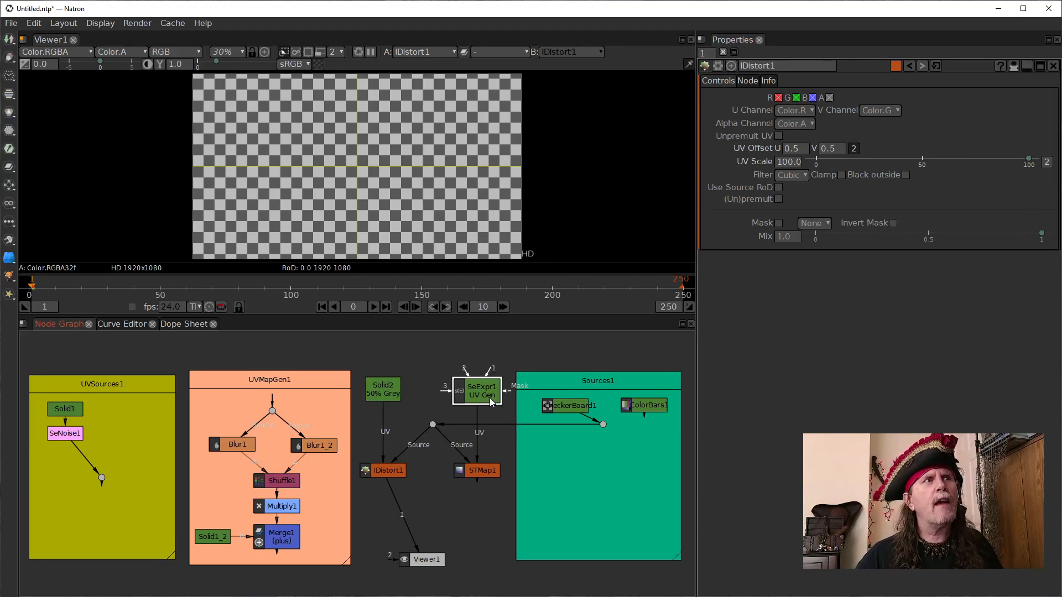
click(391, 386)
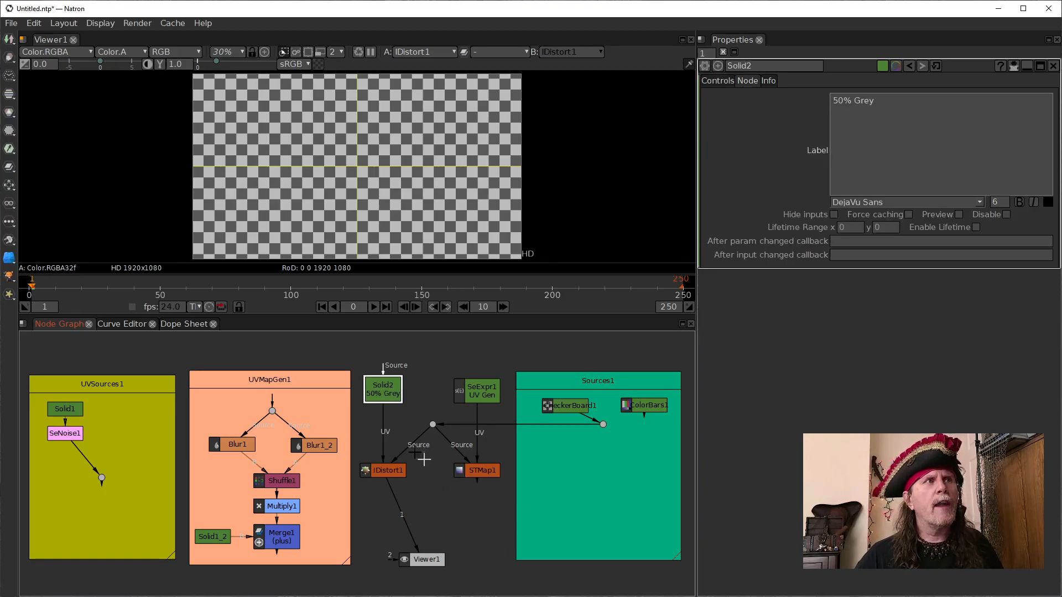
click(391, 472)
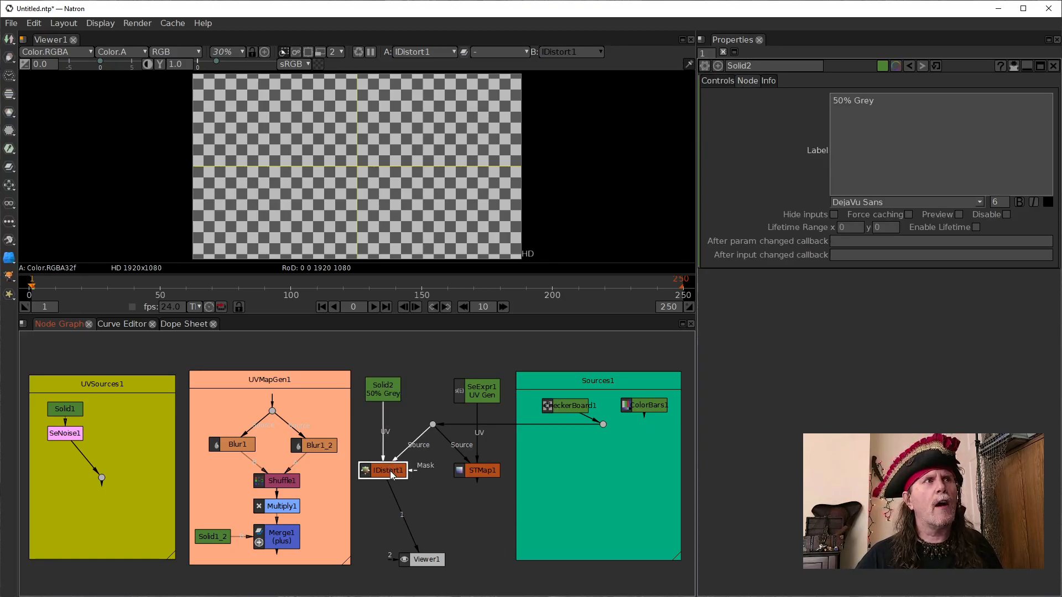
click(386, 398)
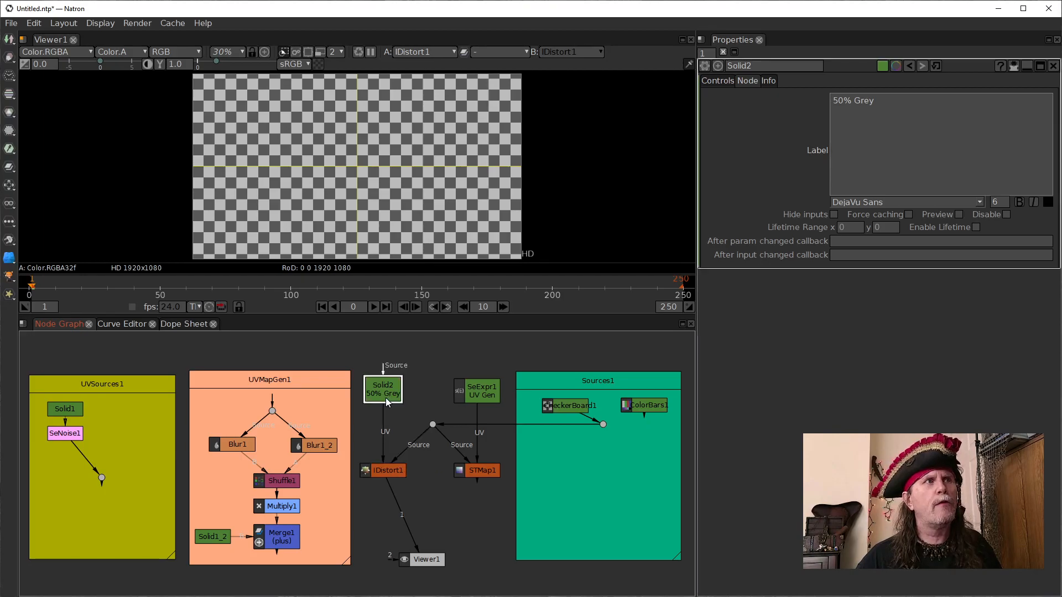
key(1)
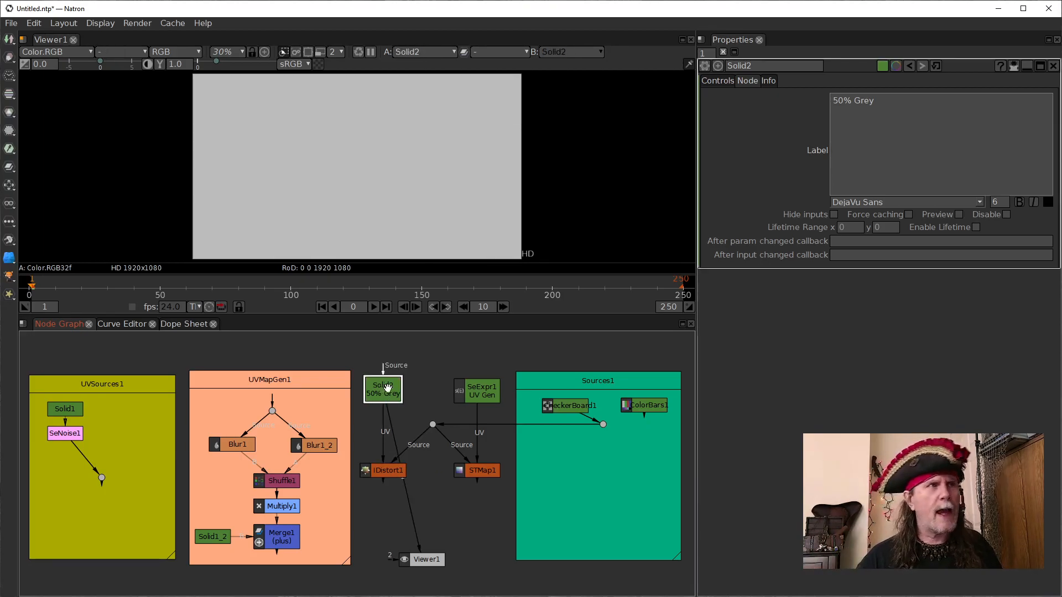
click(397, 470)
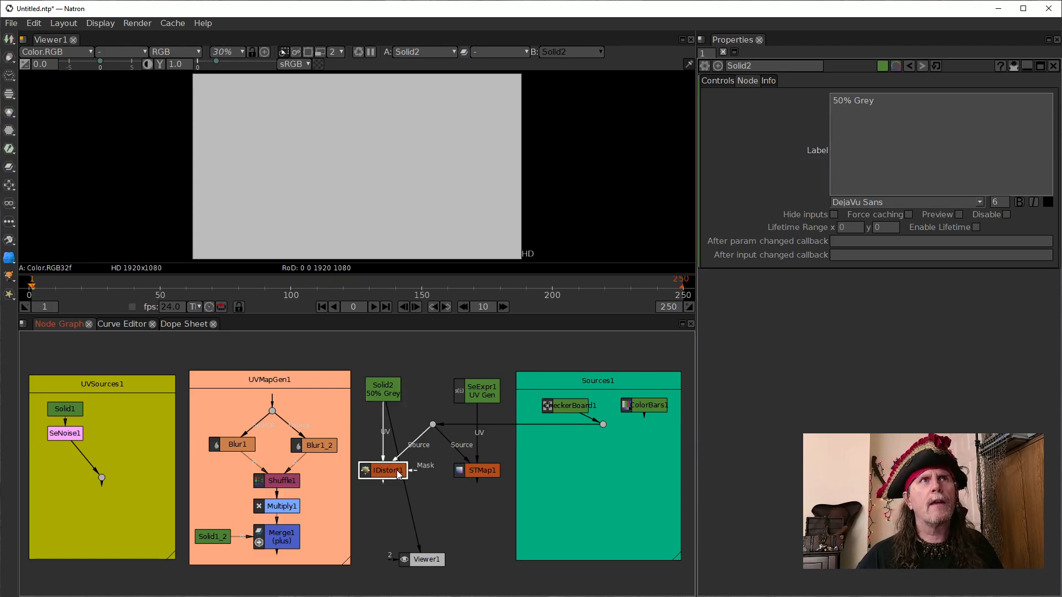
key(1)
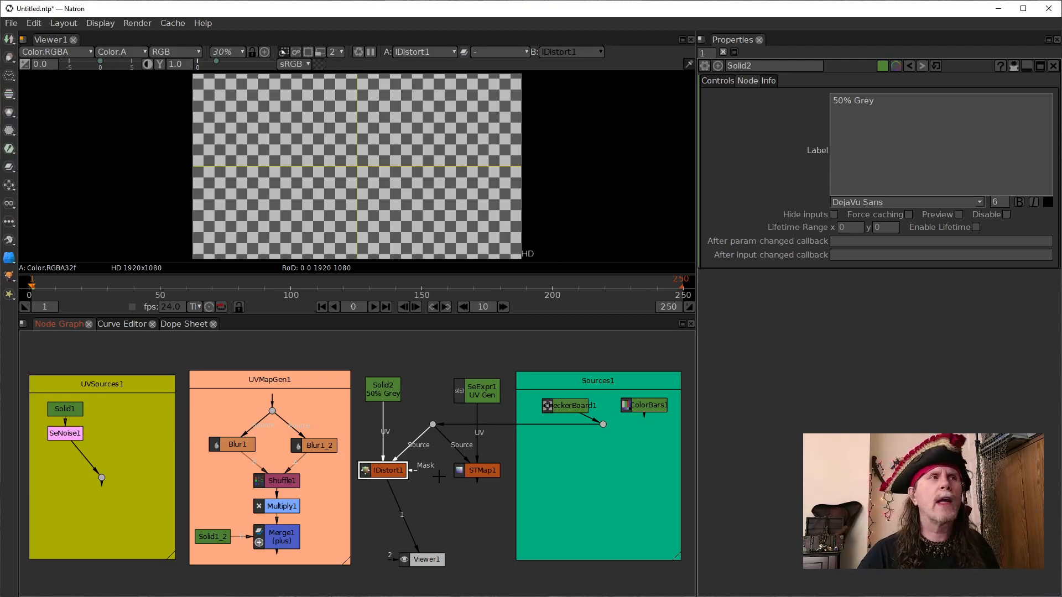
- View the 50% Grey Solid2 image that feeds the UV input, and select the IDistort1 node
click(394, 397)
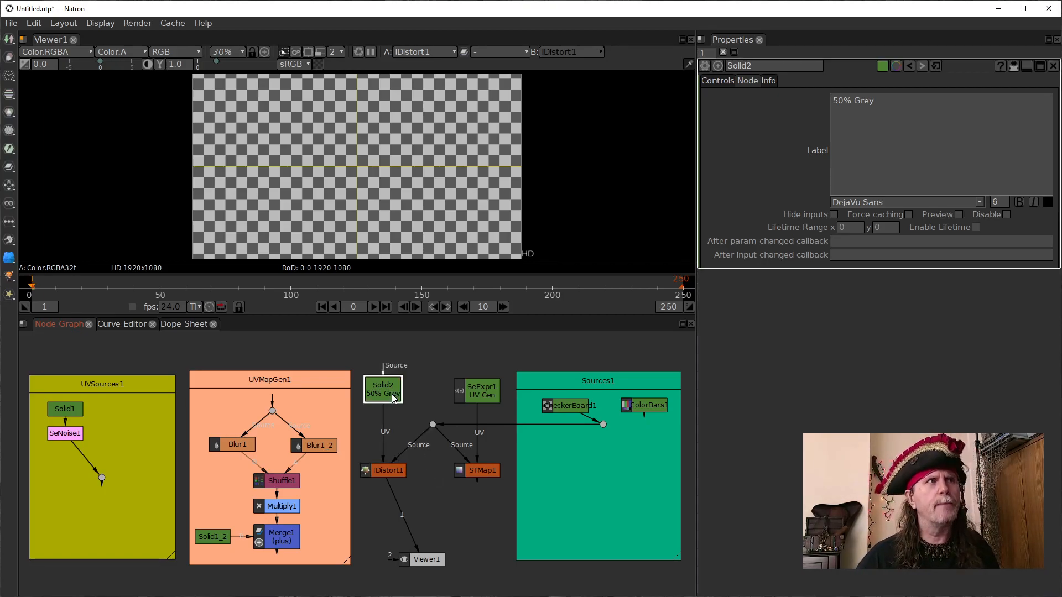
key(1)
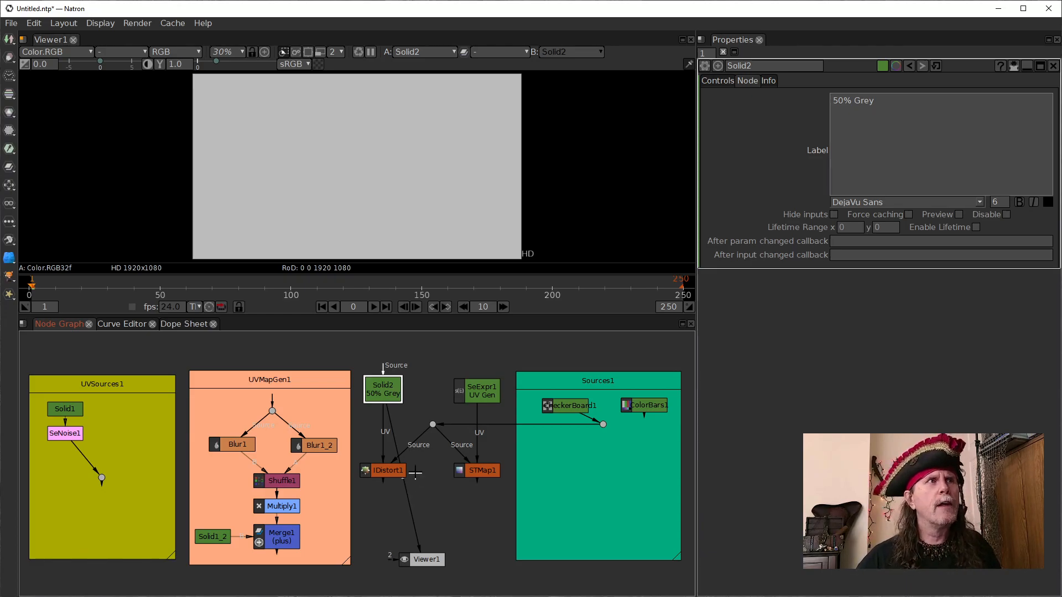
click(395, 475)
click(395, 475)
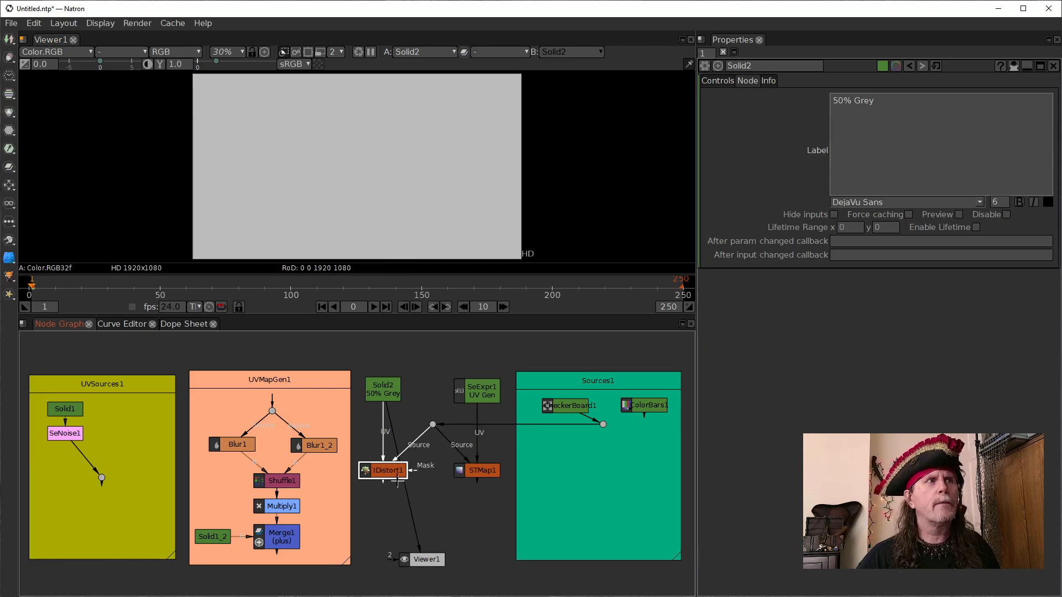
- View the IDistort1 output, inspect its properties, and select its grey solid and CheckerBoard1 inputs in turn
key(1)
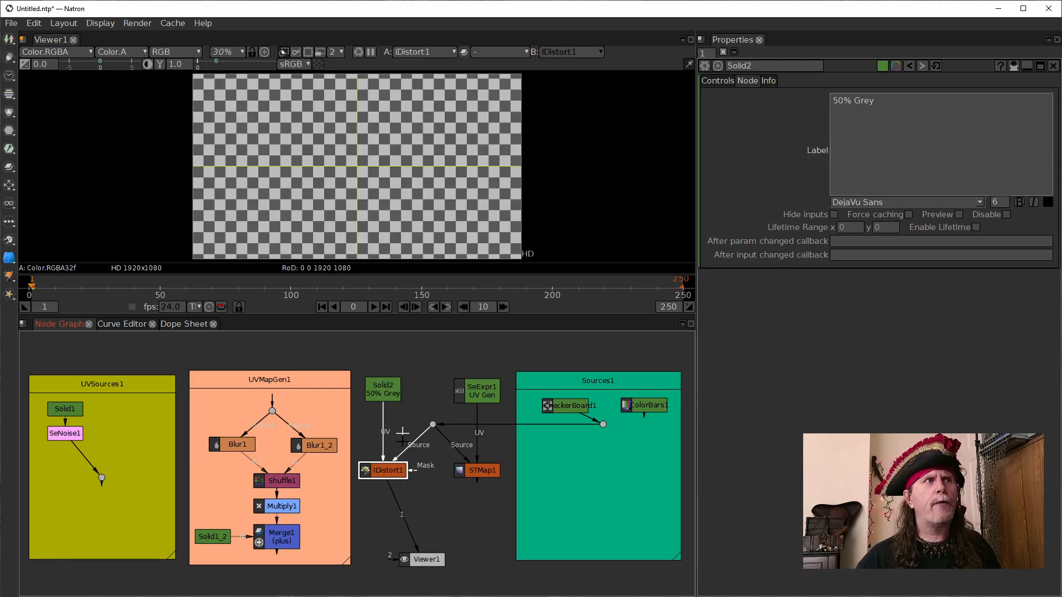
double_click(371, 471)
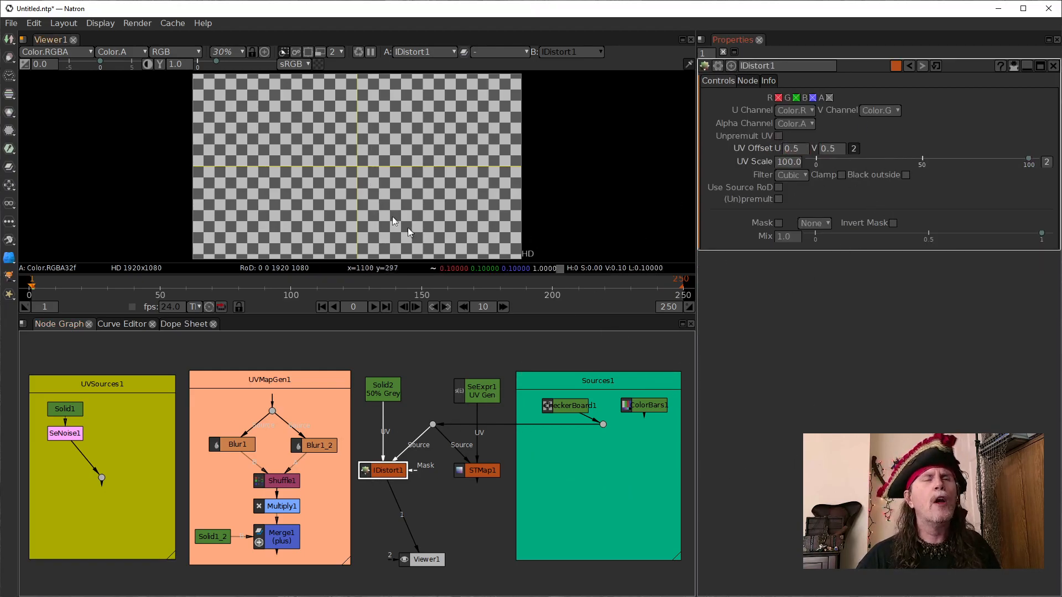
click(387, 390)
click(578, 409)
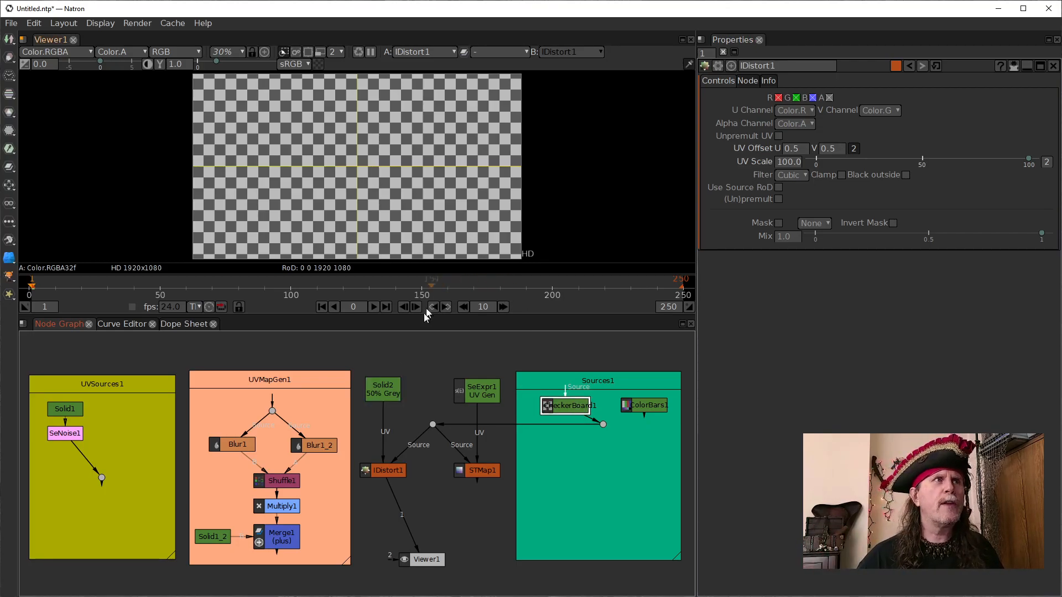
- Try different Color values on the 50% Grey Solid2 node to shift the IDistort1 image, and return Color to 0.50
click(383, 397)
click(854, 176)
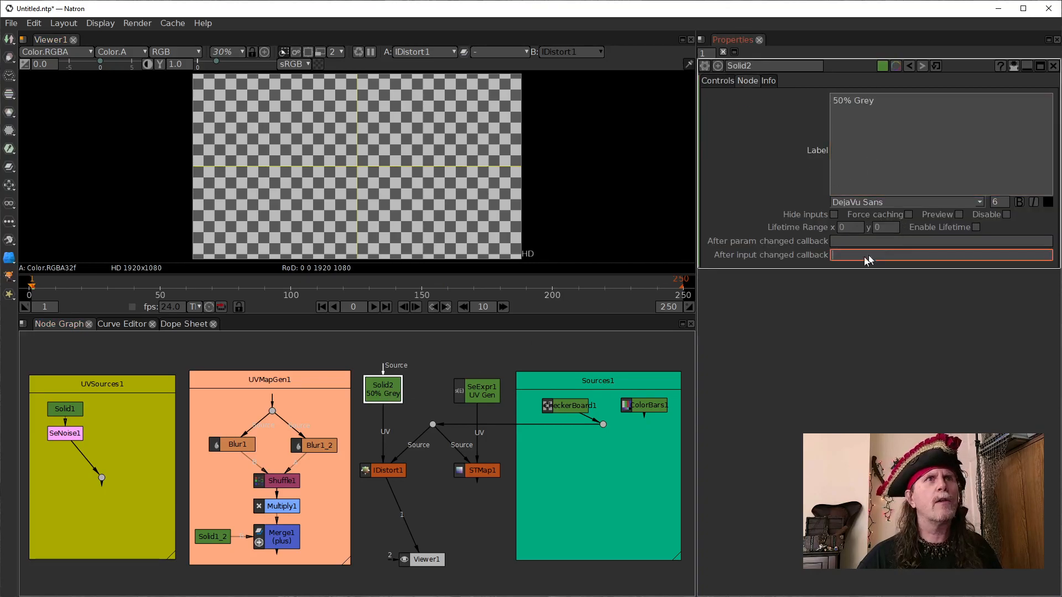
click(384, 391)
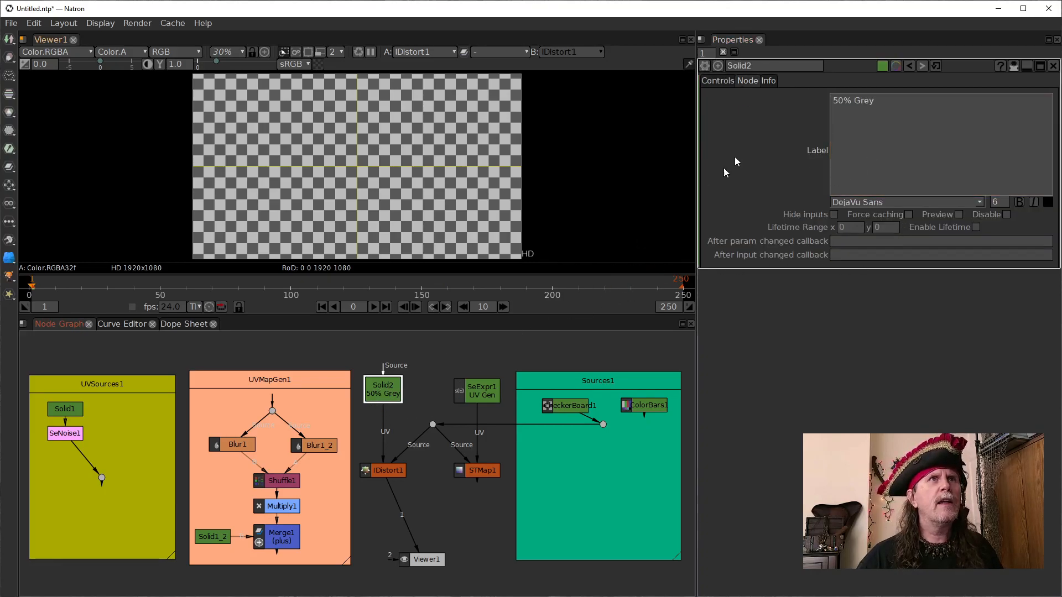
click(729, 80)
text(0.8)
key(Return)
scroll(803, 141, up, 4)
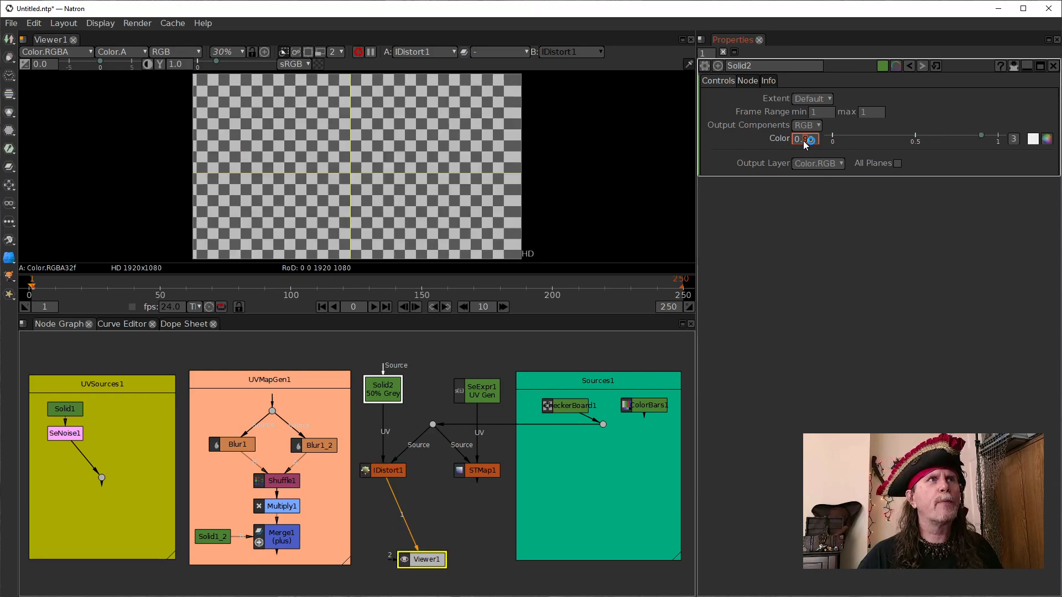
scroll(804, 140, down, 16)
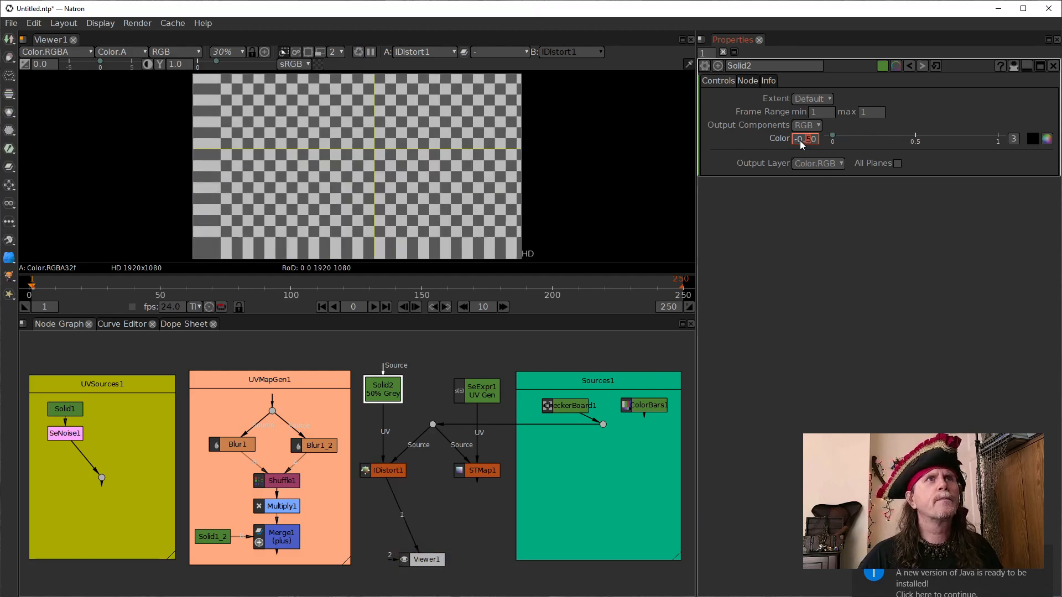
scroll(800, 140, up, 2)
scroll(799, 140, up, 4)
scroll(800, 141, up, 3)
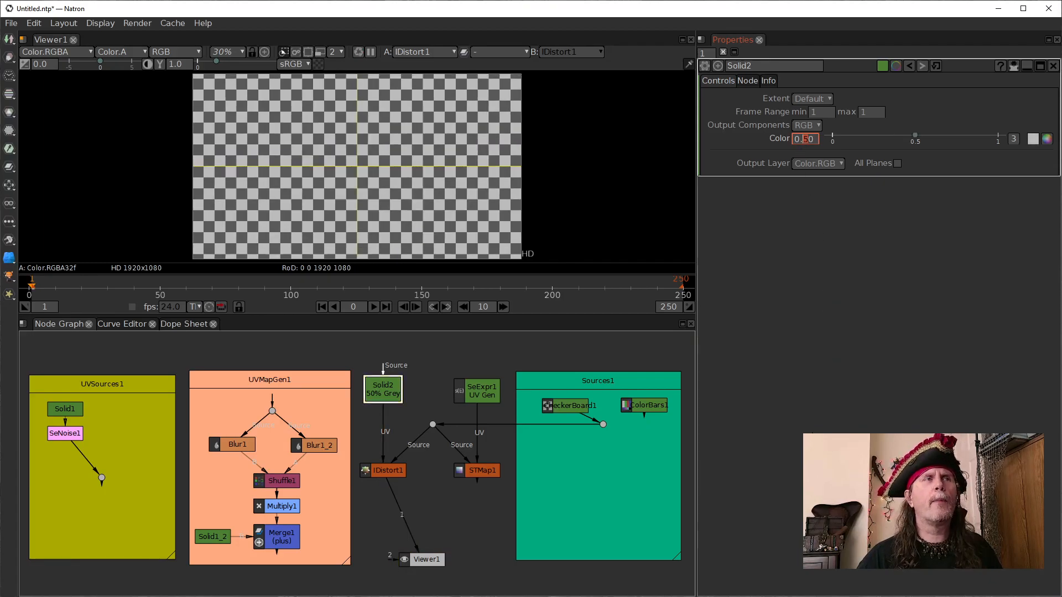
- View the STMap1 output and the SeExpr1 UV Gen image that feeds its UV input
click(482, 472)
key(1)
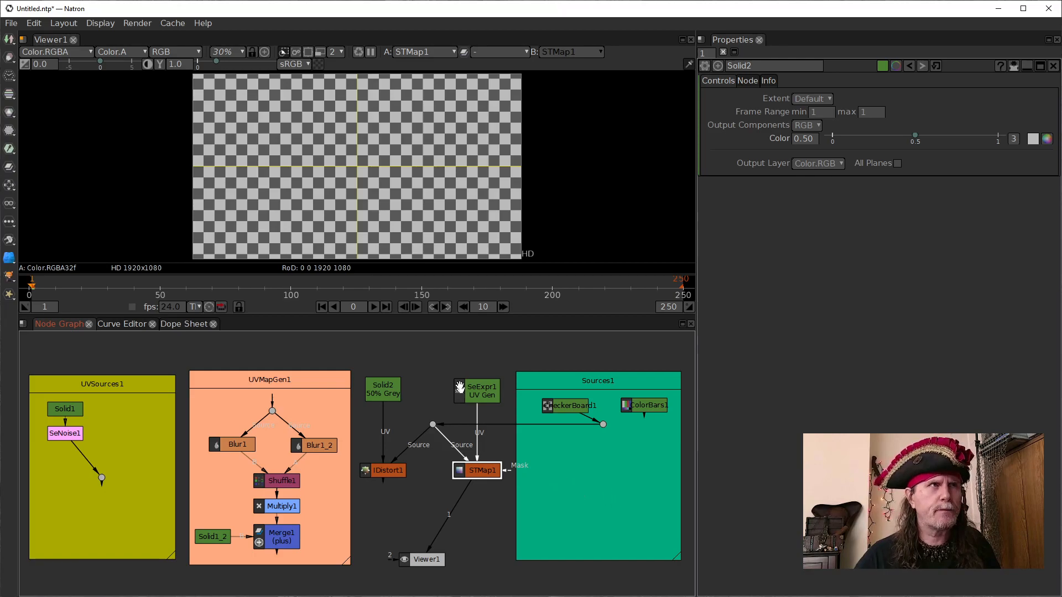
click(485, 394)
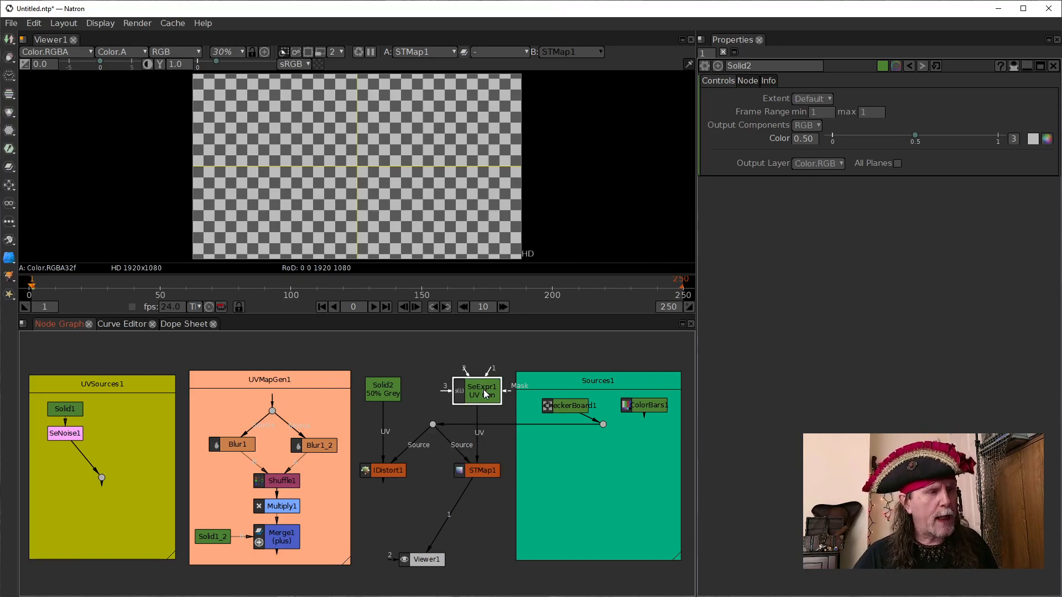
key(1)
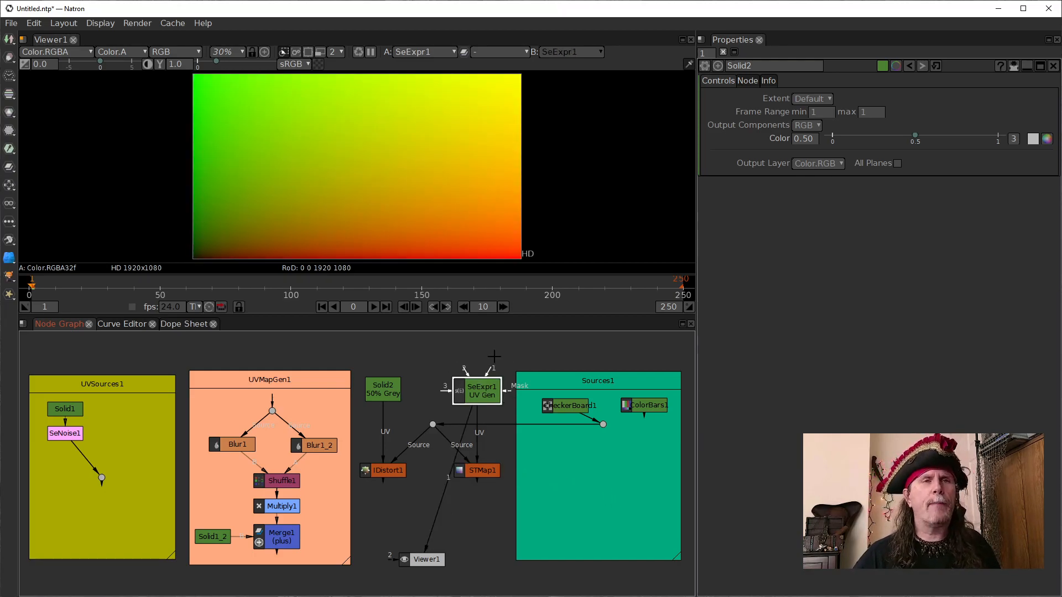
- Inspect the red and green channels of the SeExpr1 UV map separately, and return the viewer to RGB
click(403, 175)
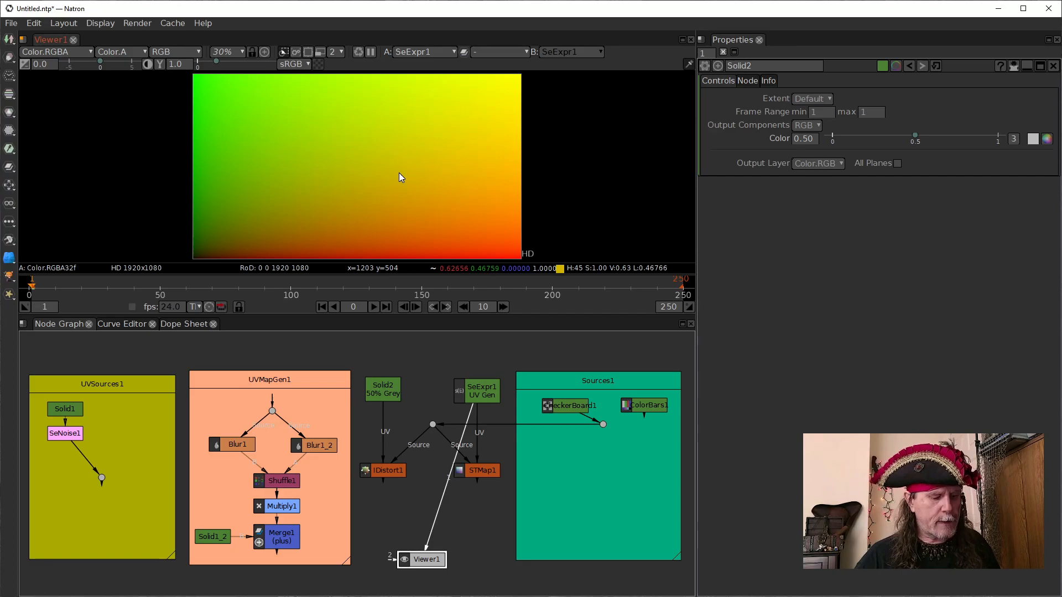
key(r)
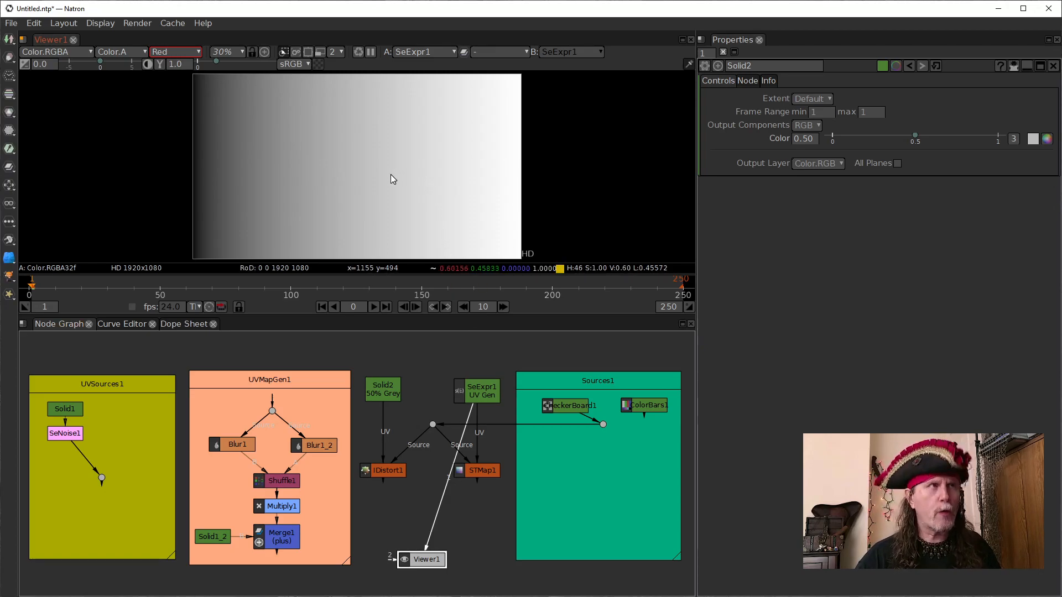
key(g)
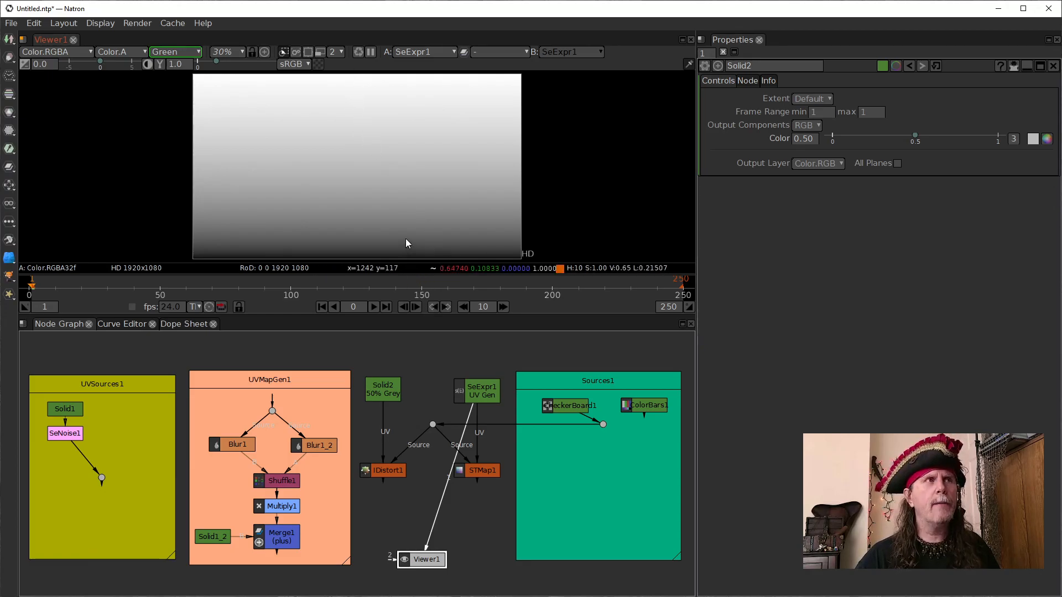
key(g)
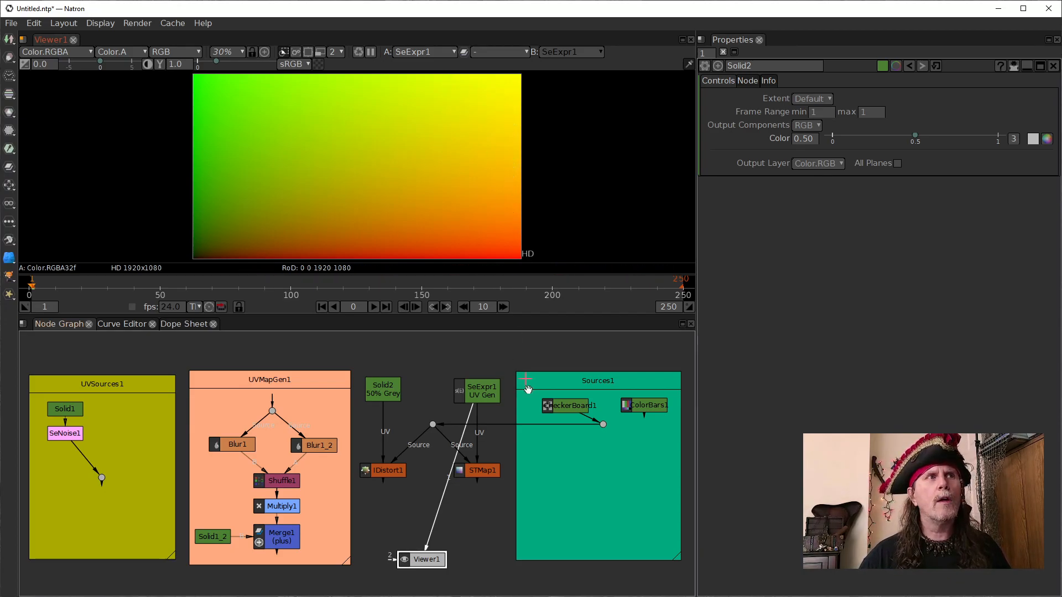
- Compare the CheckerBoard1 source image with the SeExpr1 UV map in the viewer
click(556, 406)
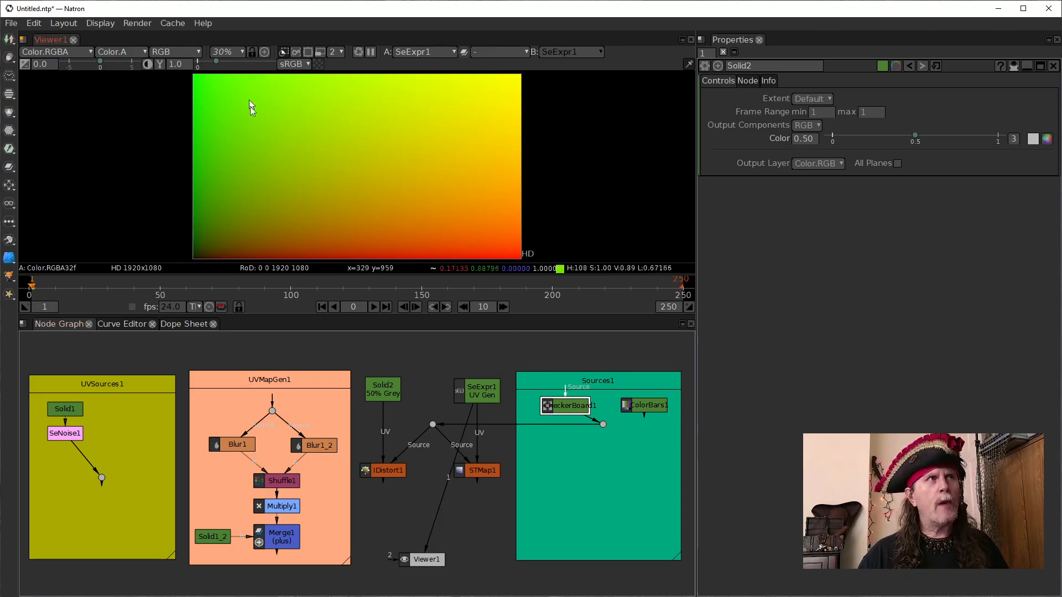
key(1)
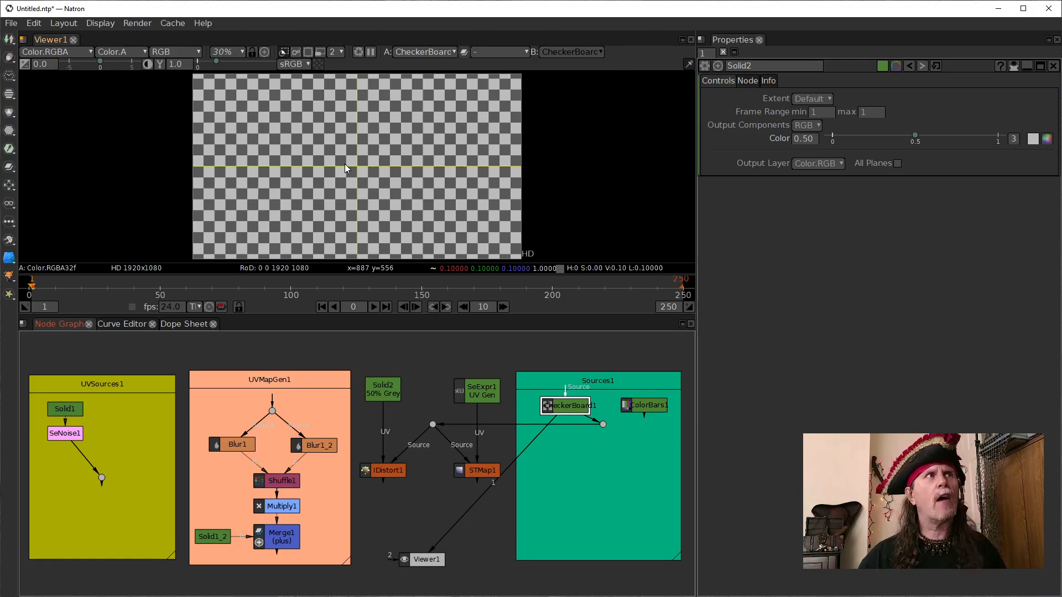
click(476, 391)
key(1)
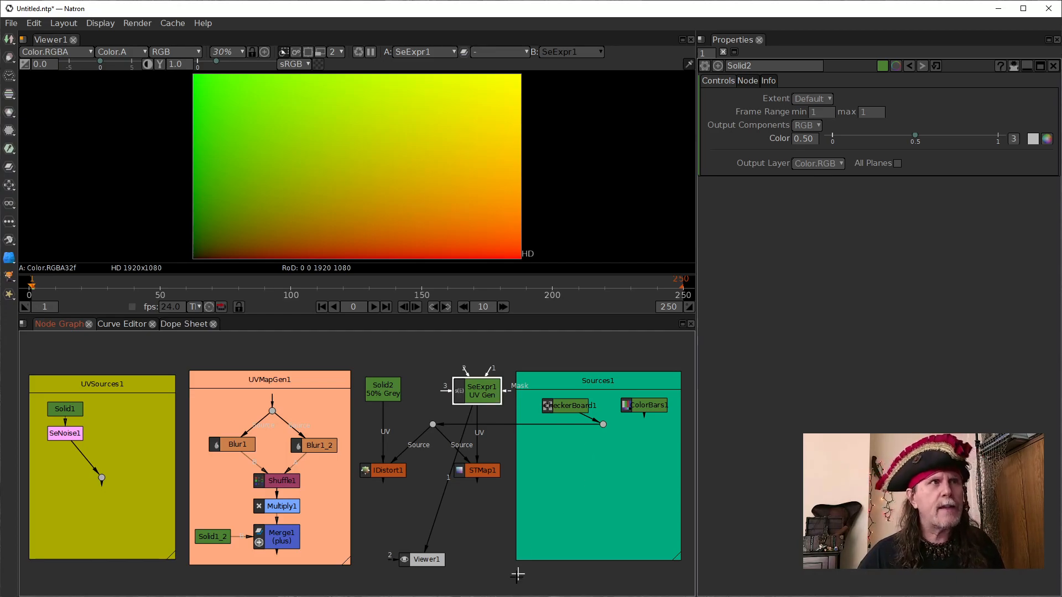
- Add a Card3D node to the node graph
click(486, 534)
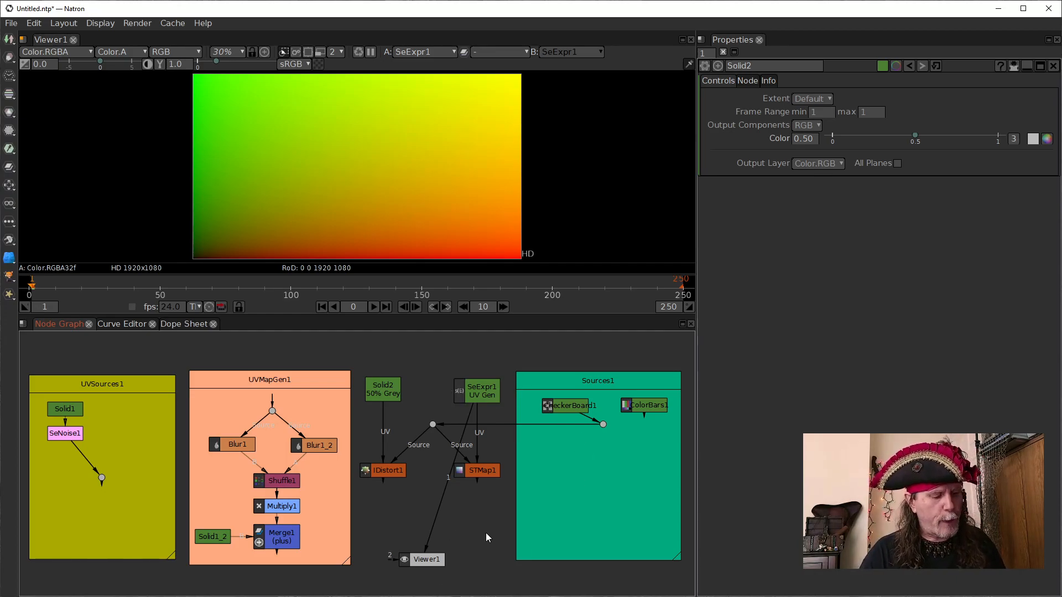
key(Tab)
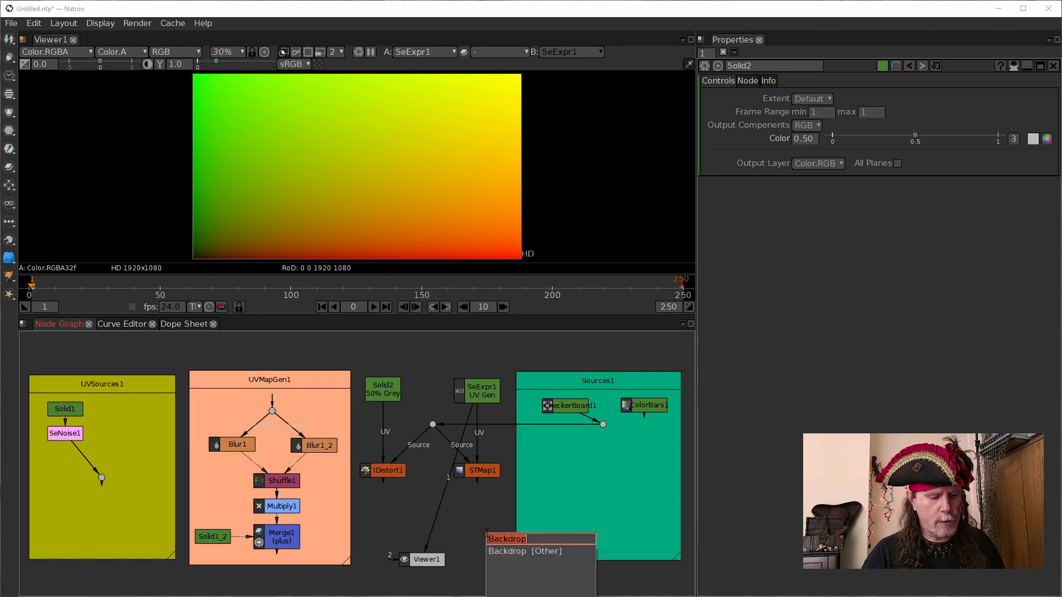
text(c)
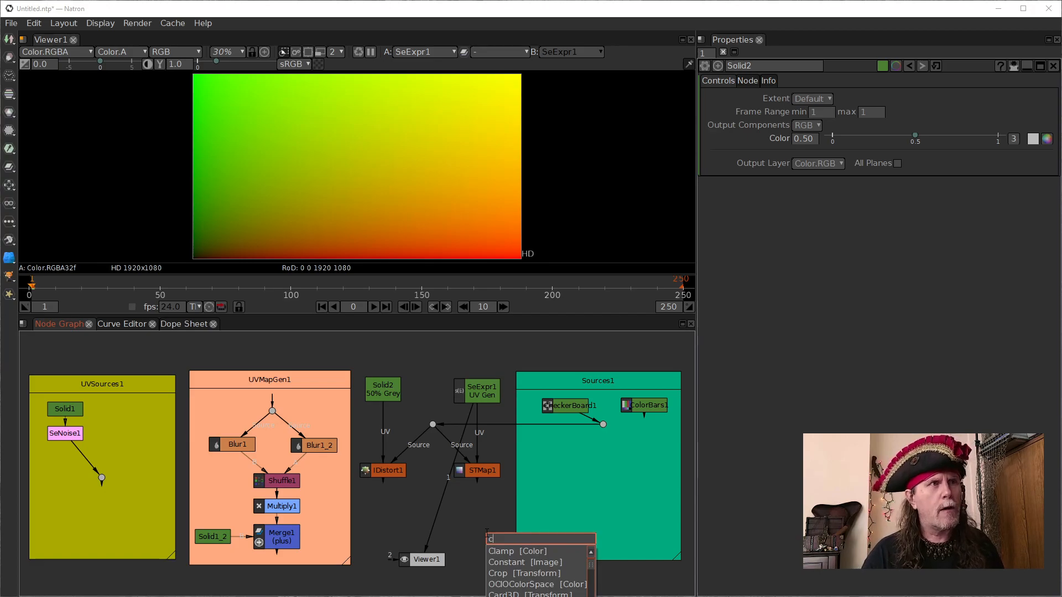
text(ard)
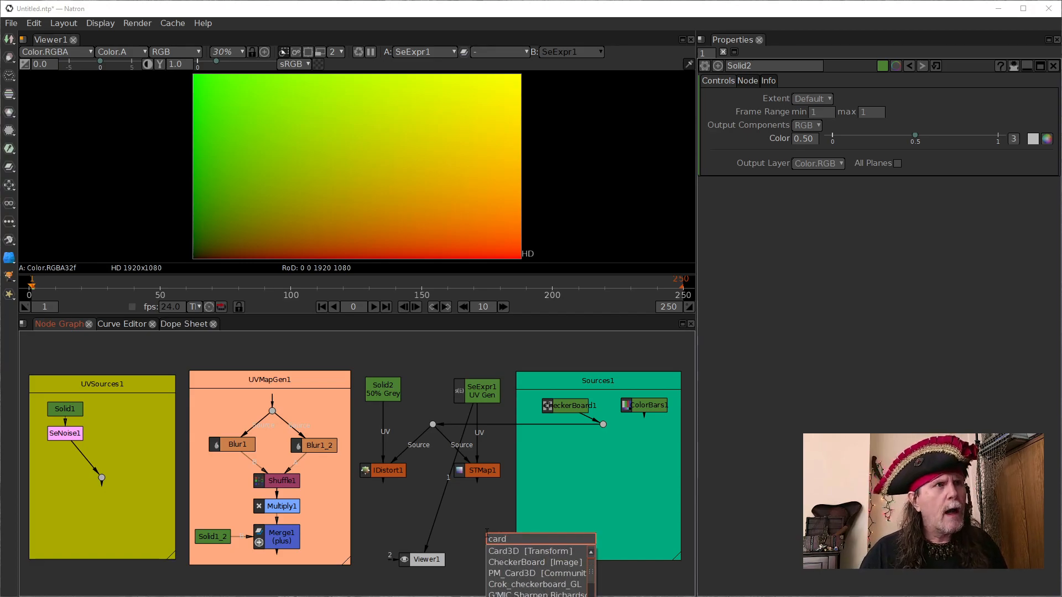
key(Return)
- Connect Card3D1 between SeExpr1 and Viewer1, and place it inside the UVSources1 backdrop
drag(511, 541, 476, 391)
drag(465, 521, 552, 452)
drag(438, 496, 545, 448)
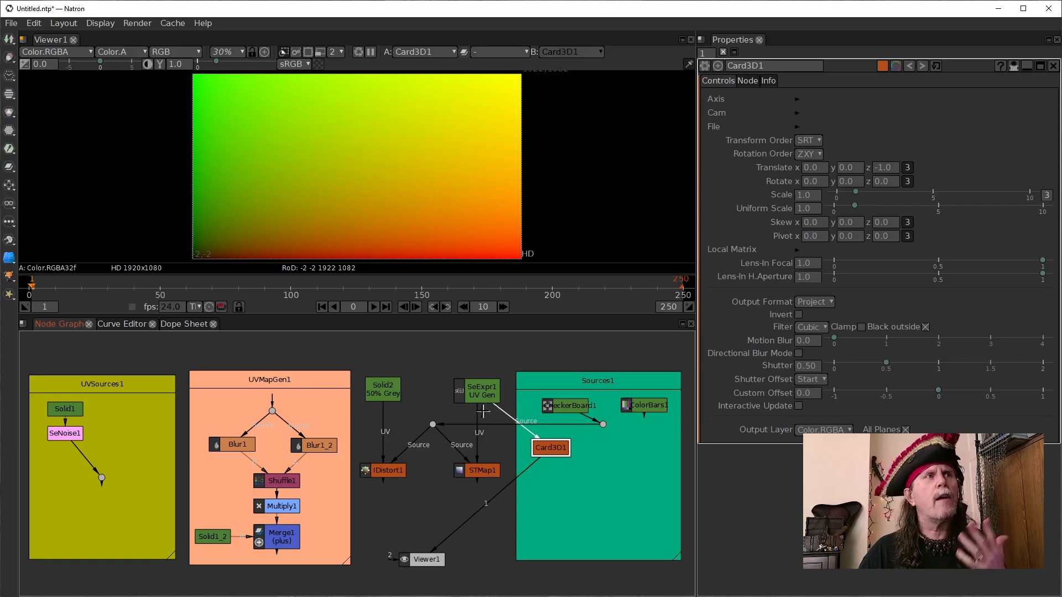
drag(552, 451, 131, 420)
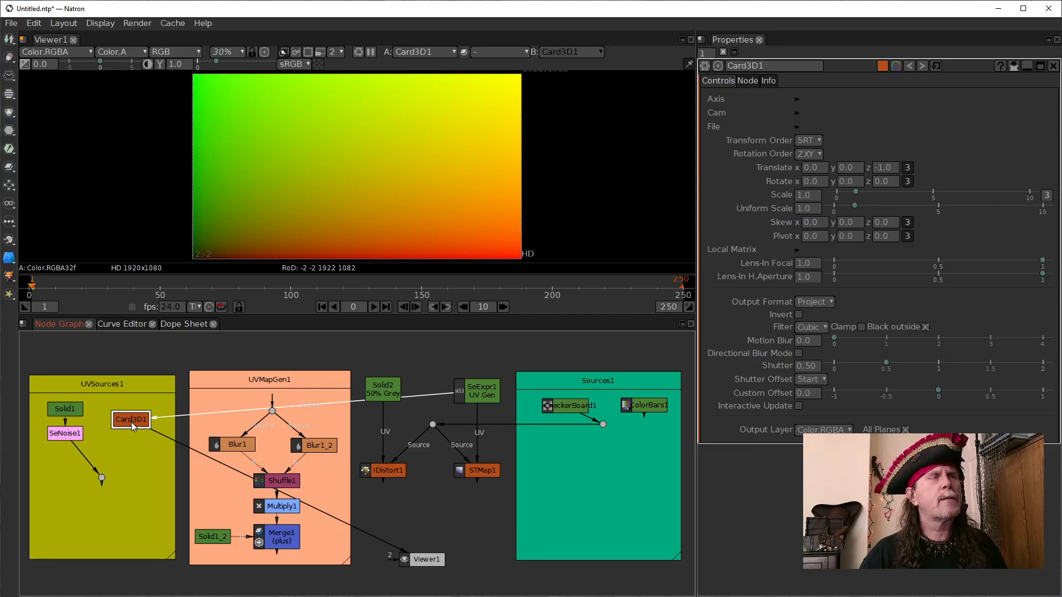
drag(132, 415, 130, 415)
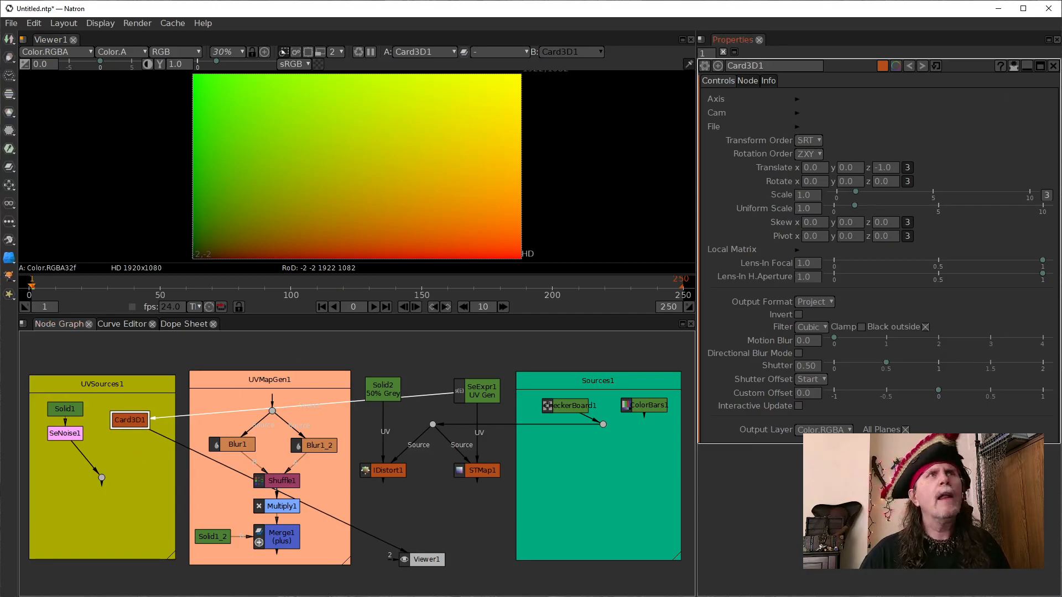
- Set the Scale of Card3D1 to 0.5 on all axes
click(896, 236)
click(800, 196)
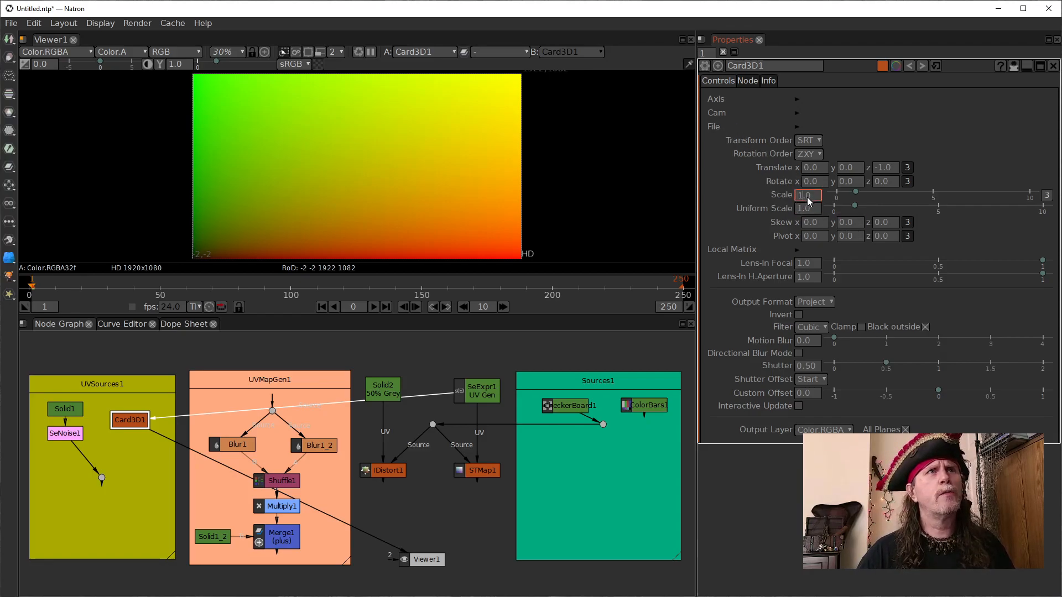
click(1046, 195)
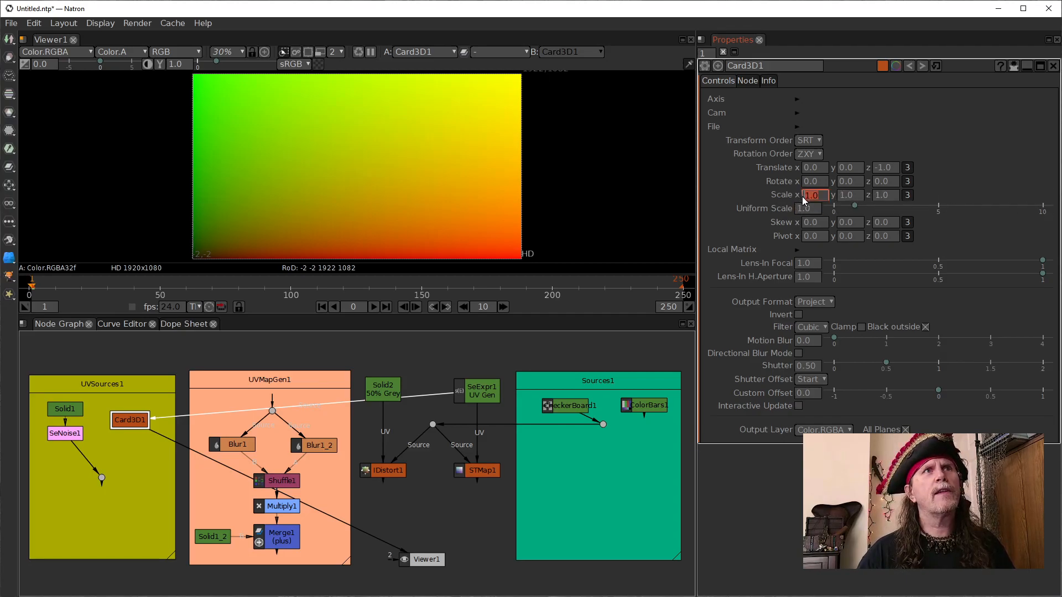
click(907, 195)
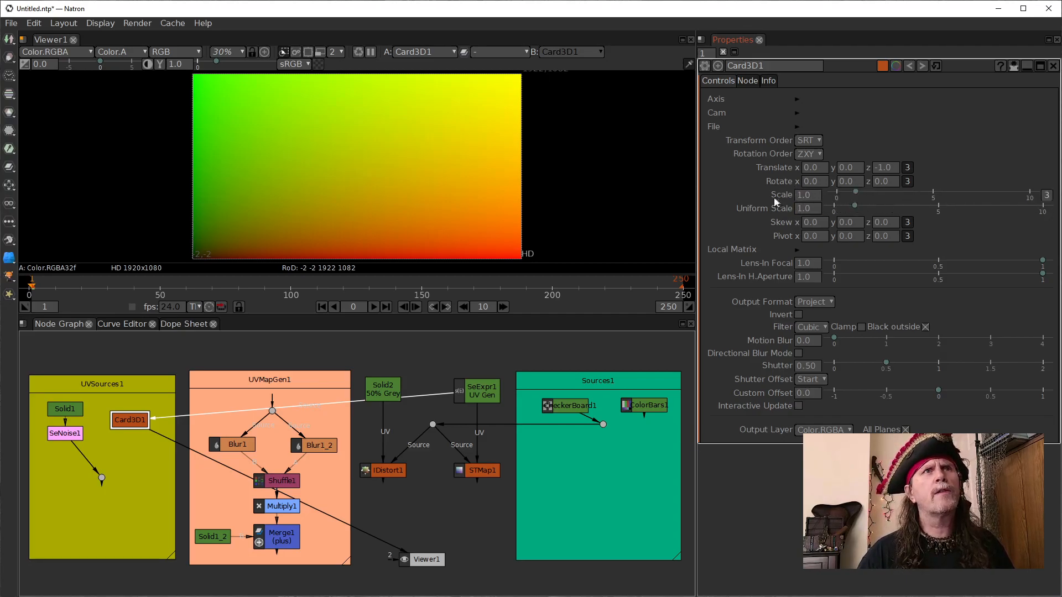
text(0.6)
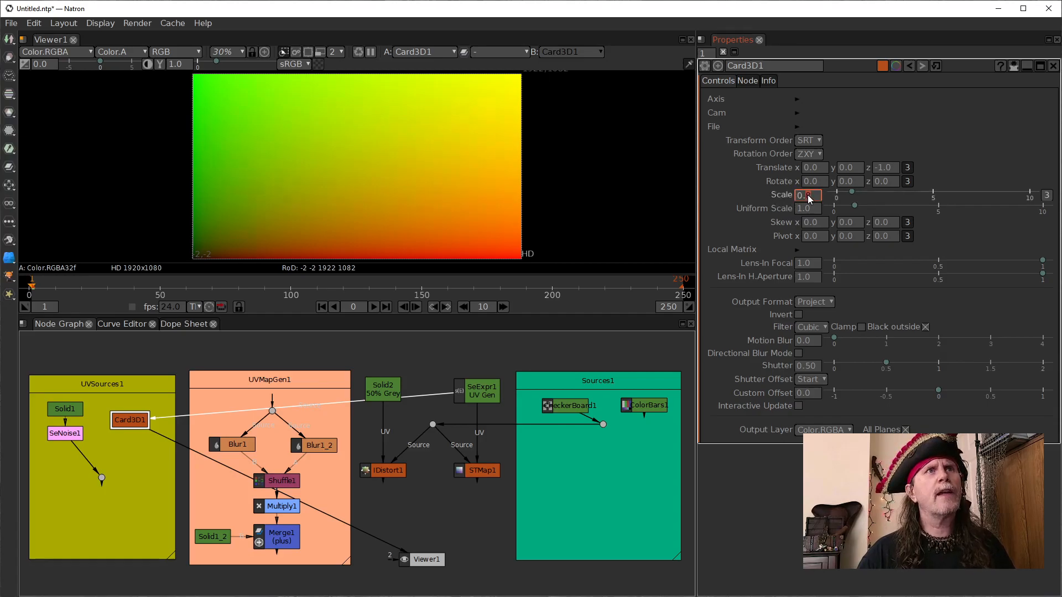
key(Return)
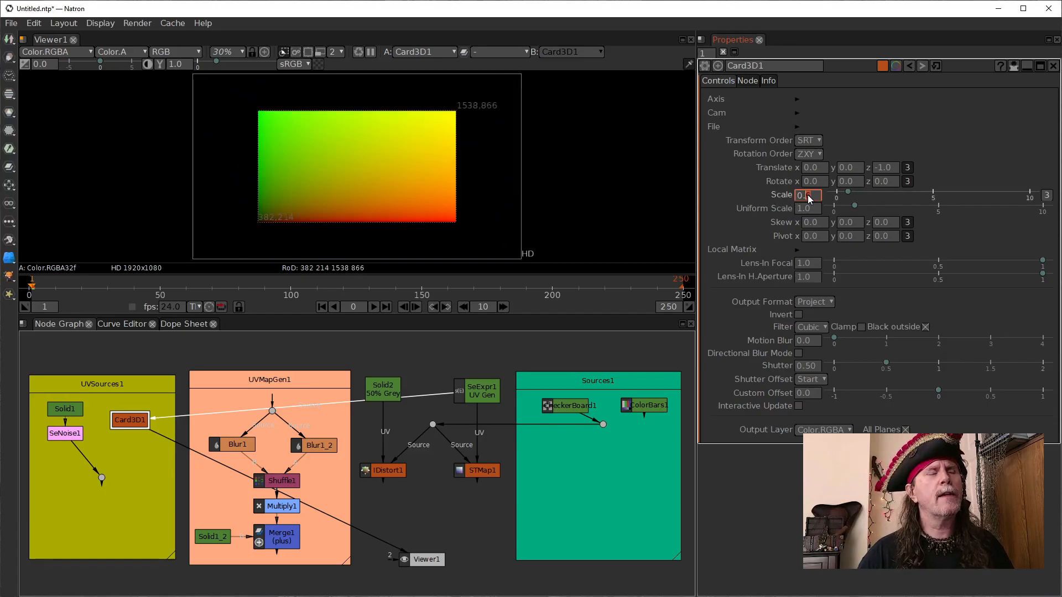
scroll(808, 198, down, 1)
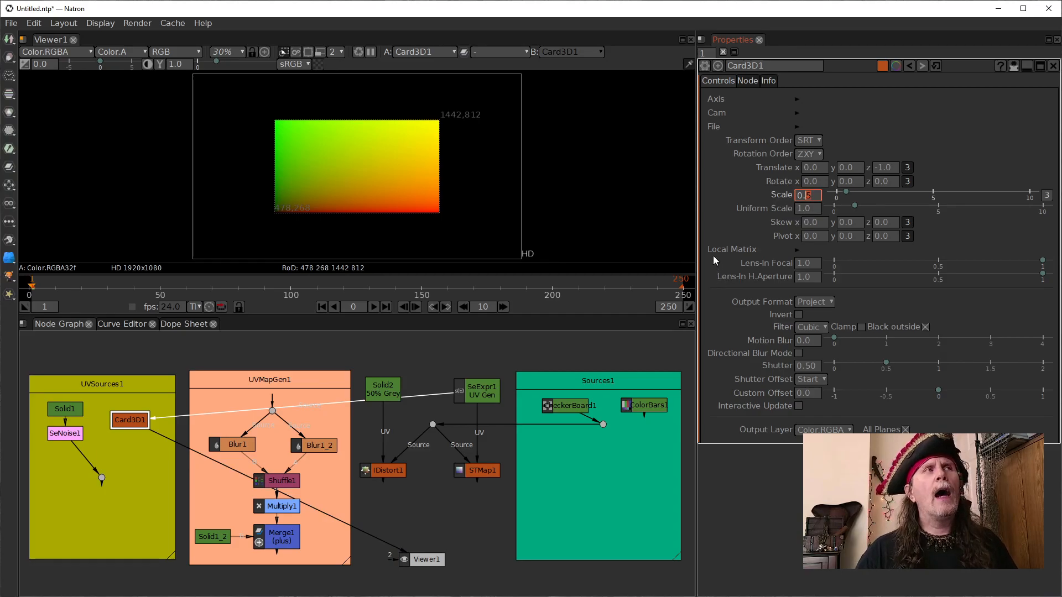
- Split the Scale of Card3D1 into separate x, y and z values and try small changes to z and x
click(1045, 195)
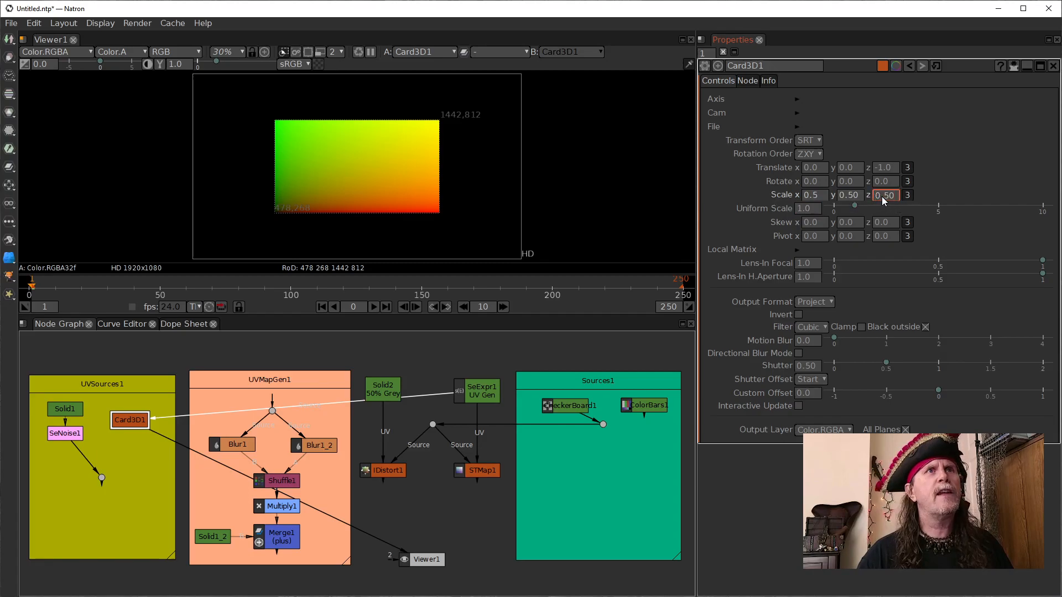
scroll(884, 197, up, 2)
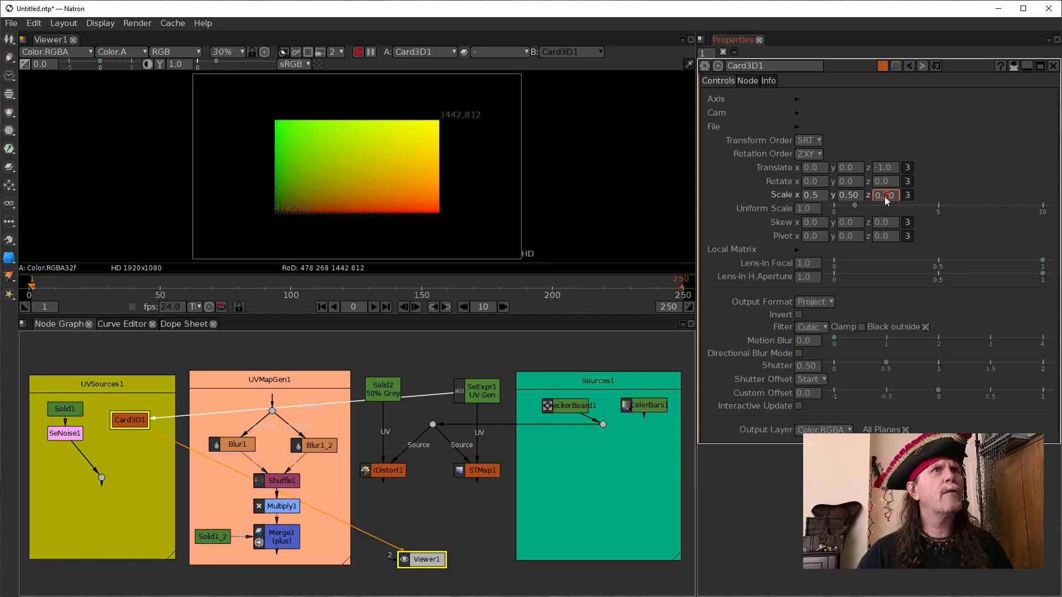
scroll(882, 197, down, 1)
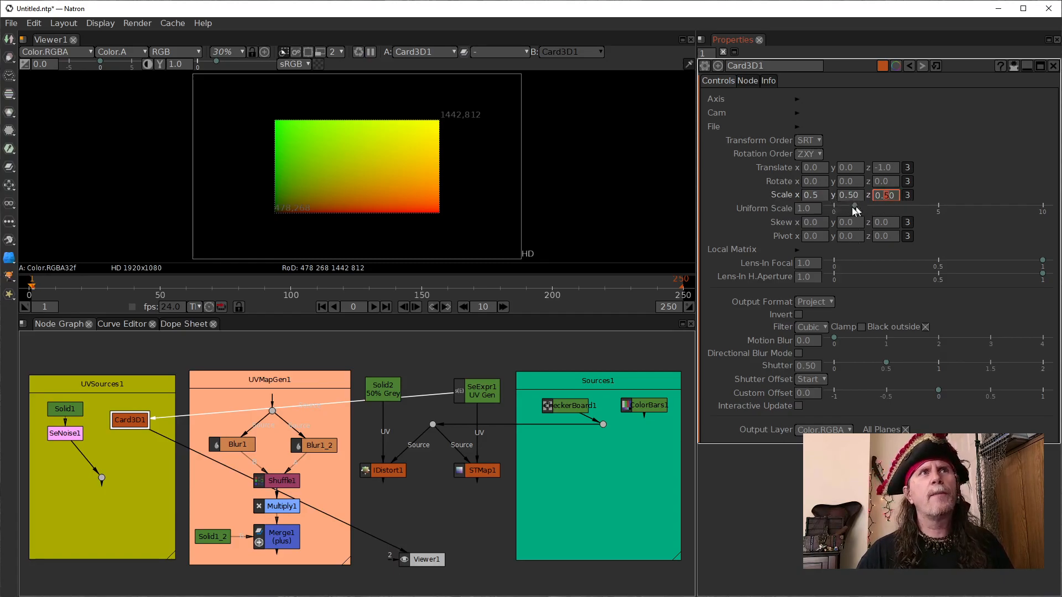
click(814, 197)
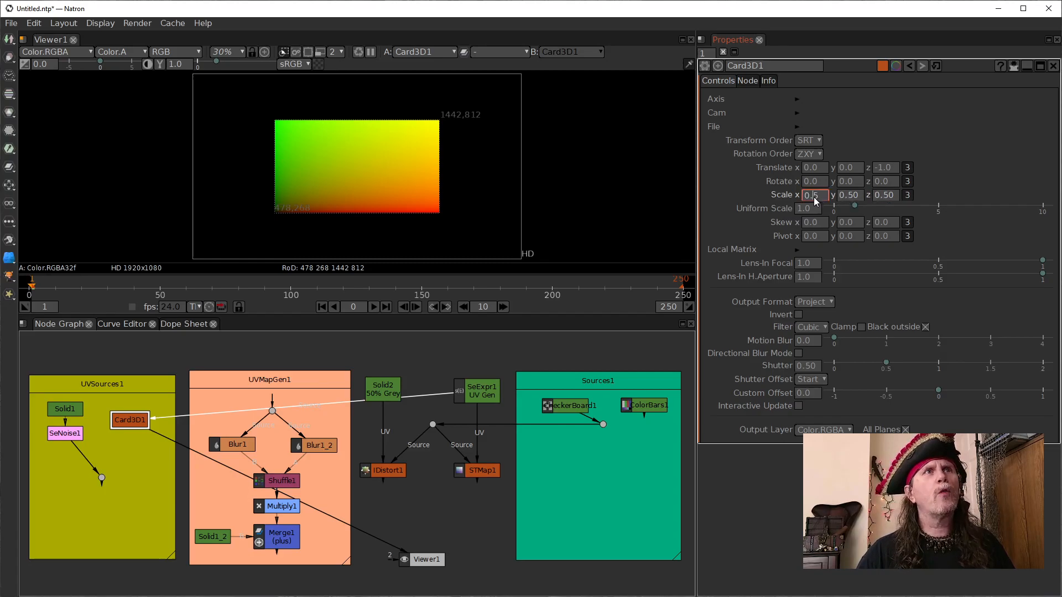
scroll(815, 197, up, 2)
scroll(815, 197, down, 1)
scroll(815, 197, down, 1)
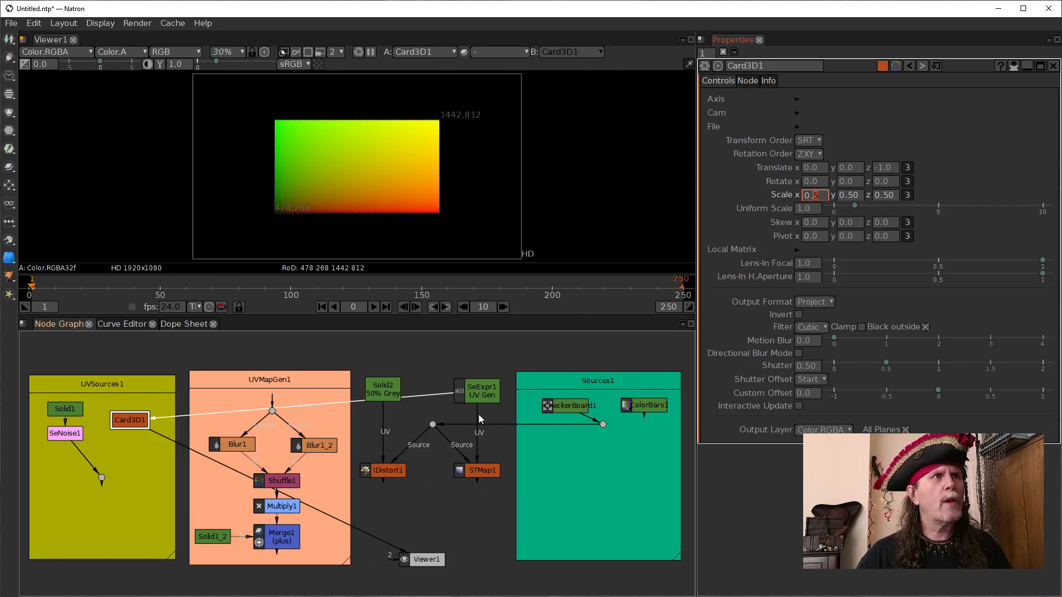
- Connect the UV input of STMap1 to Card3D1 and connect Viewer1 to STMap1
drag(474, 418, 120, 424)
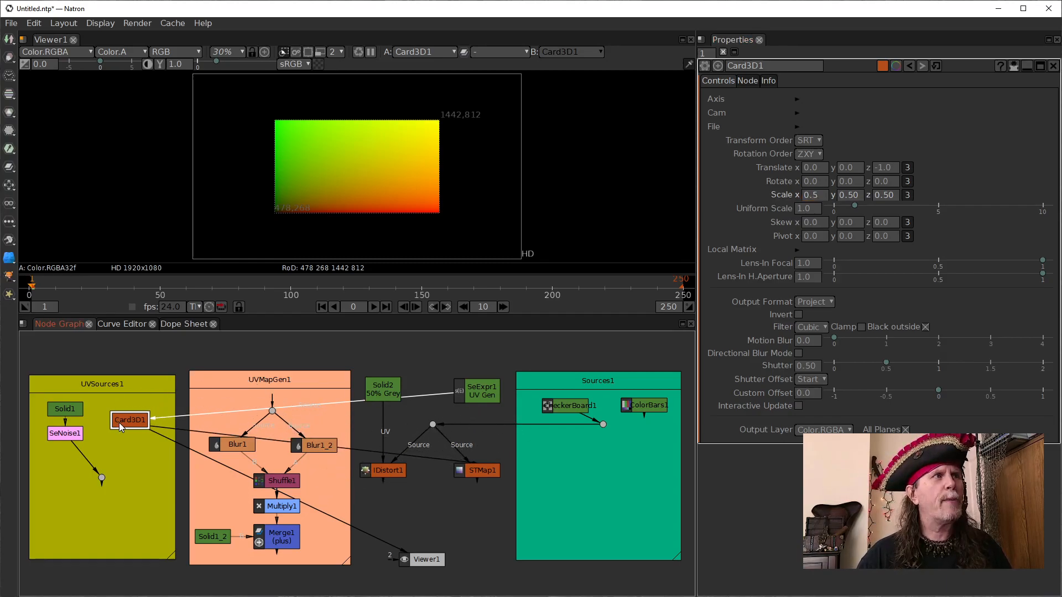
drag(370, 537, 472, 470)
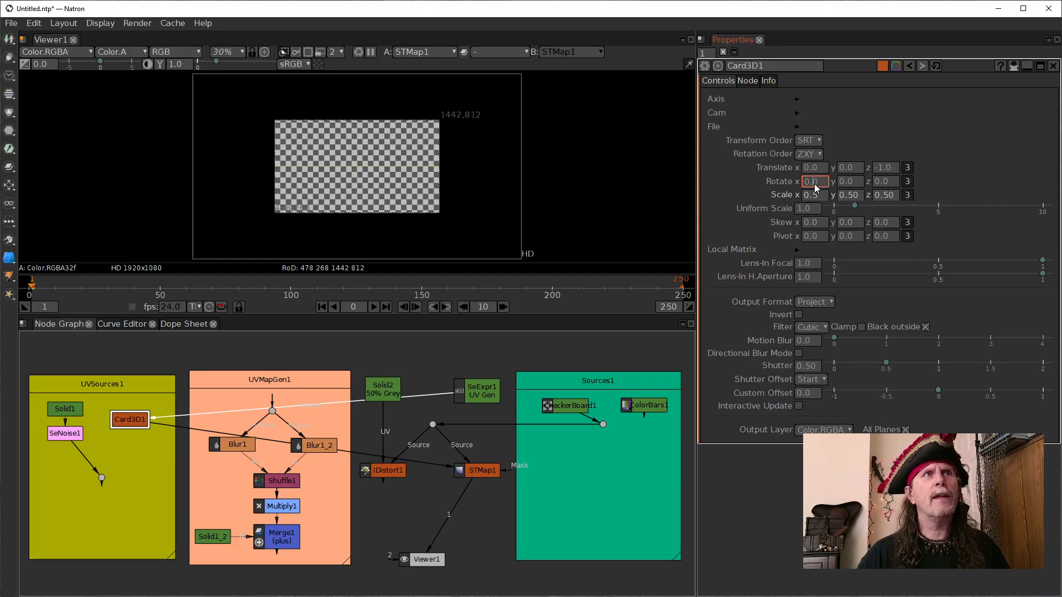
- Try small positive and negative X rotations on Card3D1, and set Rotate x to 39
scroll(815, 184, down, 1)
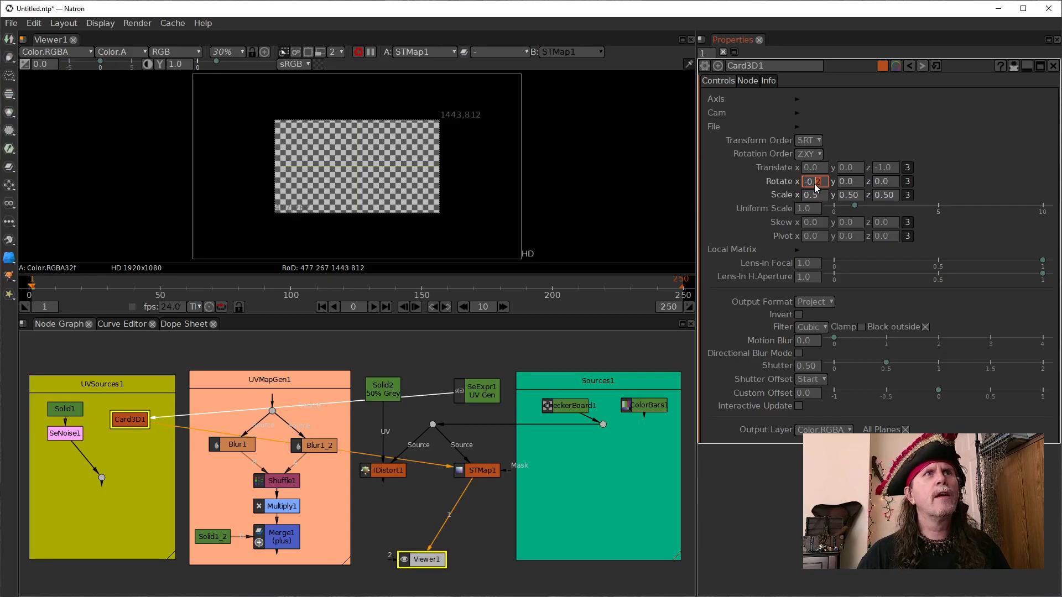
scroll(810, 184, up, 2)
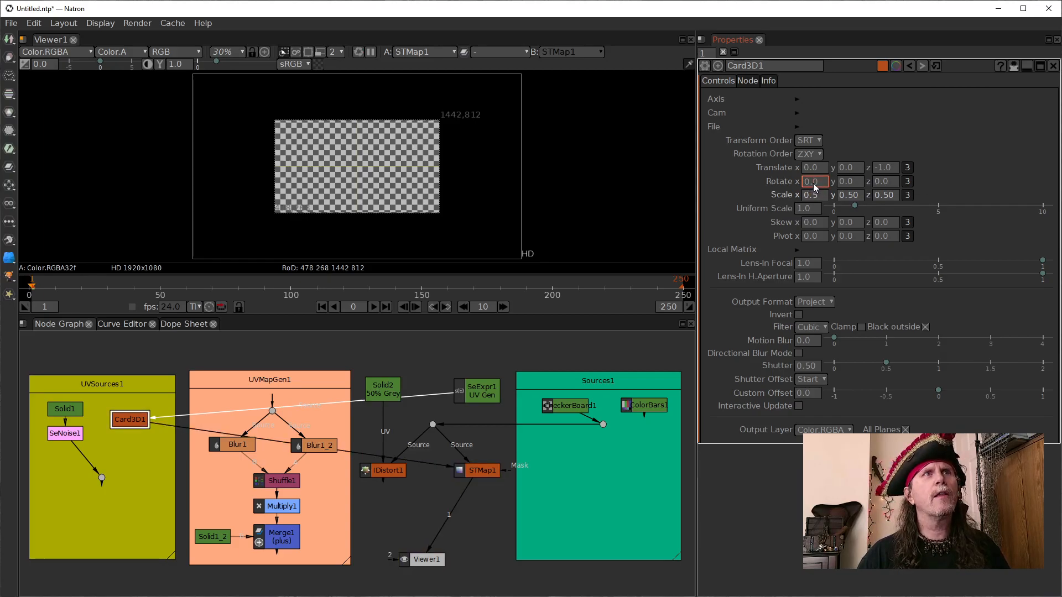
scroll(812, 183, up, 1)
scroll(812, 184, down, 1)
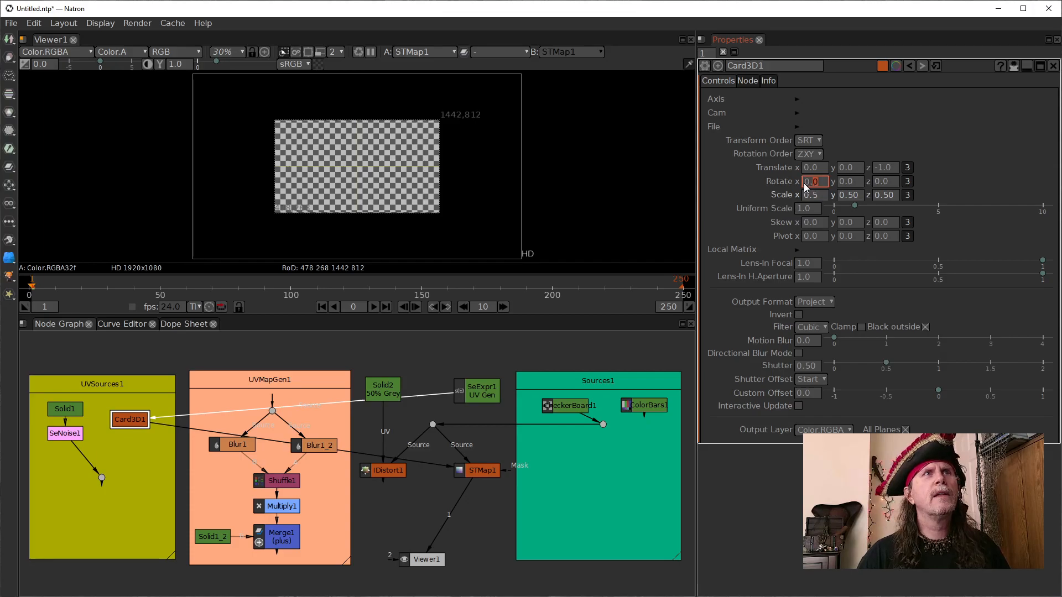
scroll(804, 183, up, 20)
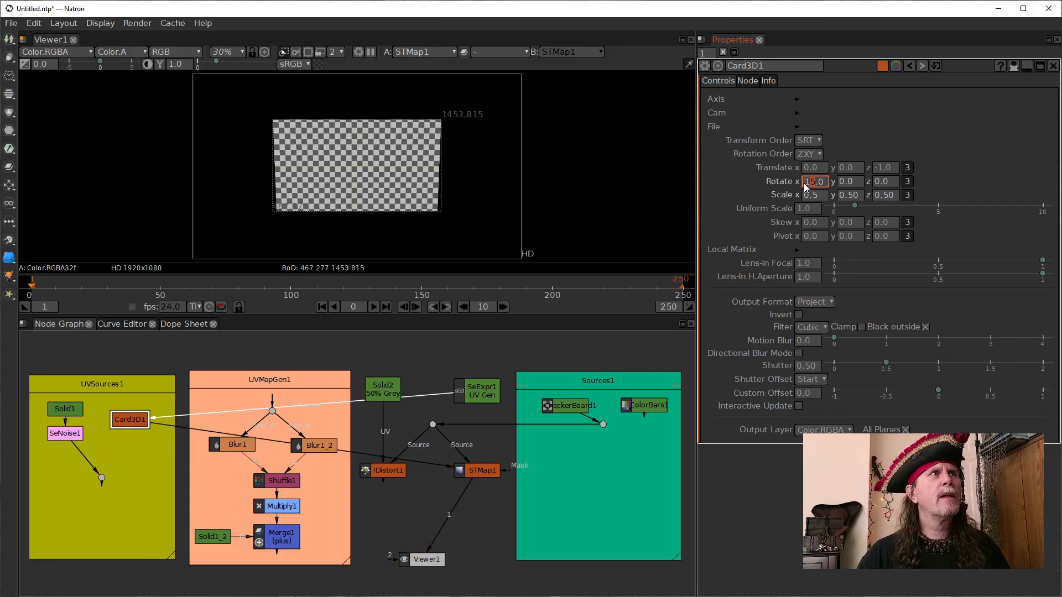
scroll(805, 183, up, 18)
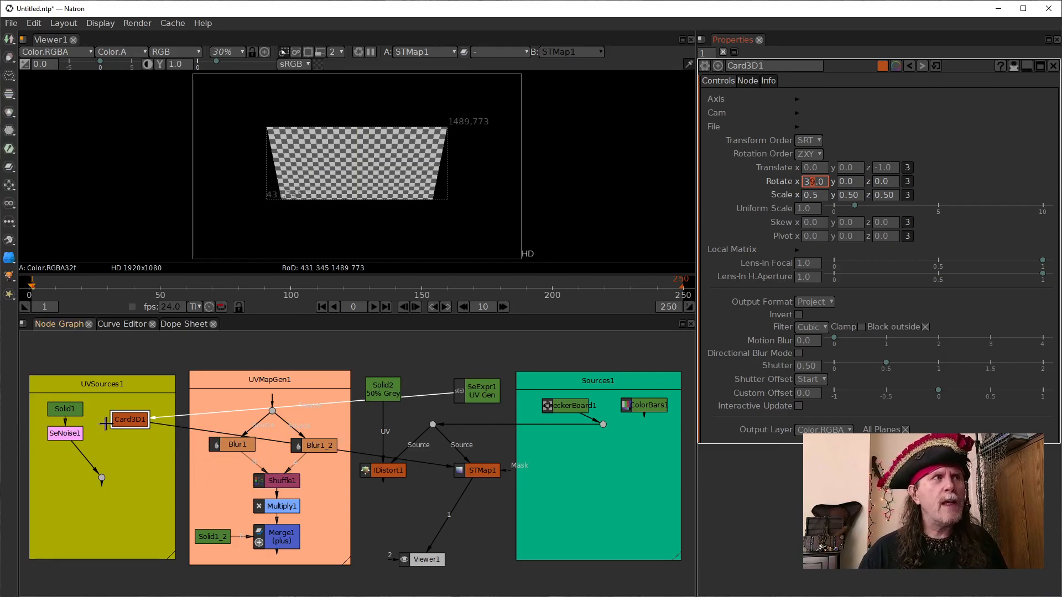
- Compare the rotated UV map of Card3D1 with the STMap1 result in the viewer
click(122, 421)
click(559, 409)
click(129, 422)
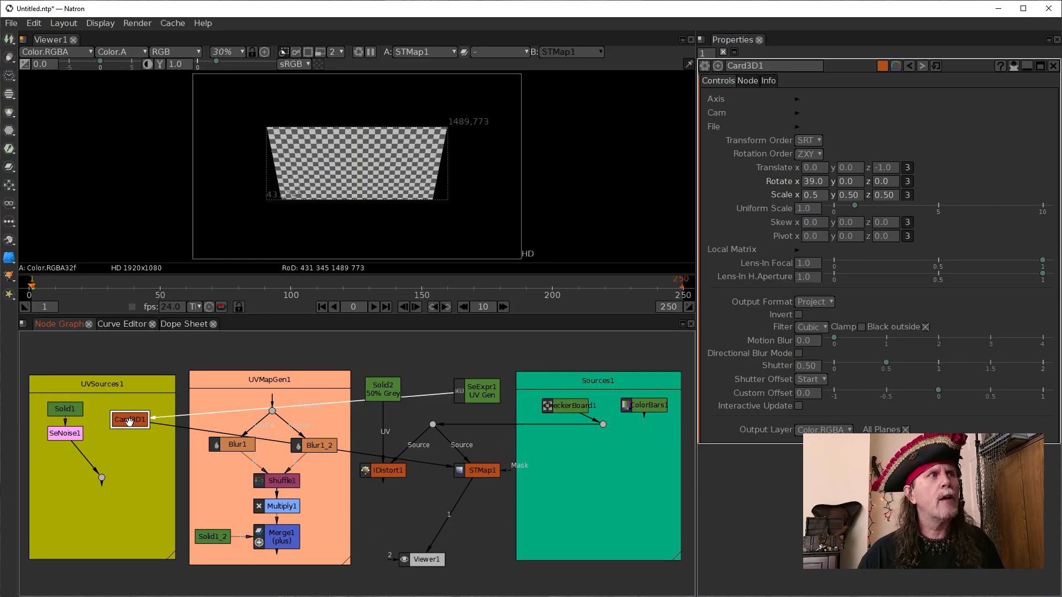
key(1)
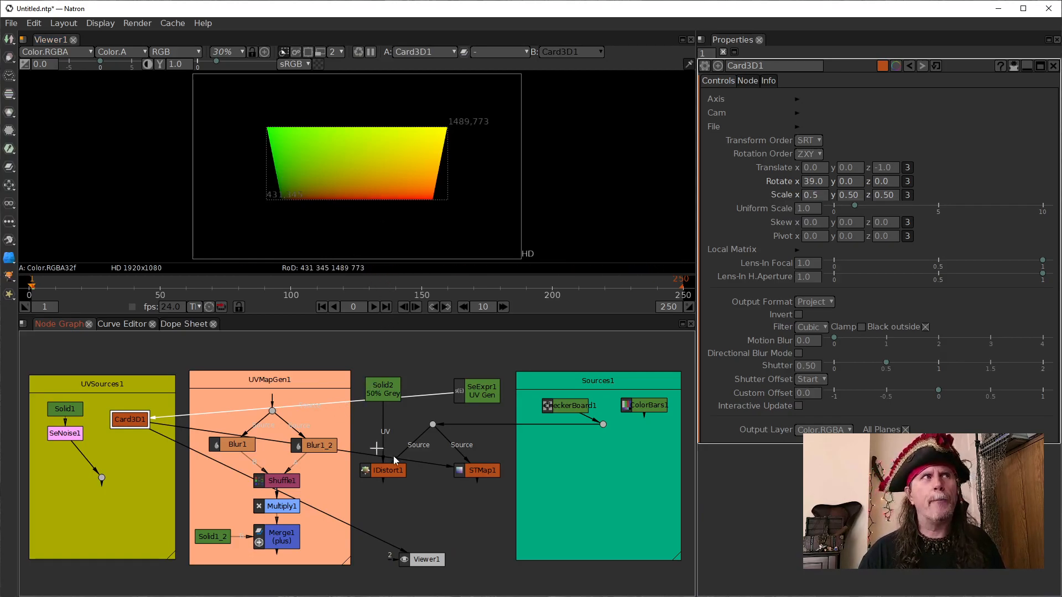
click(469, 471)
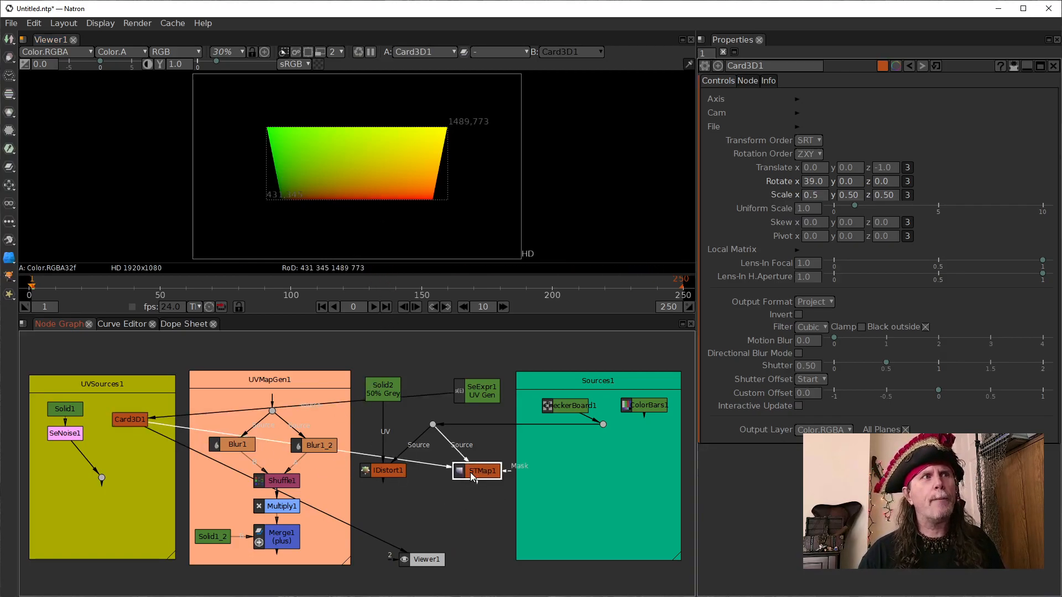
key(1)
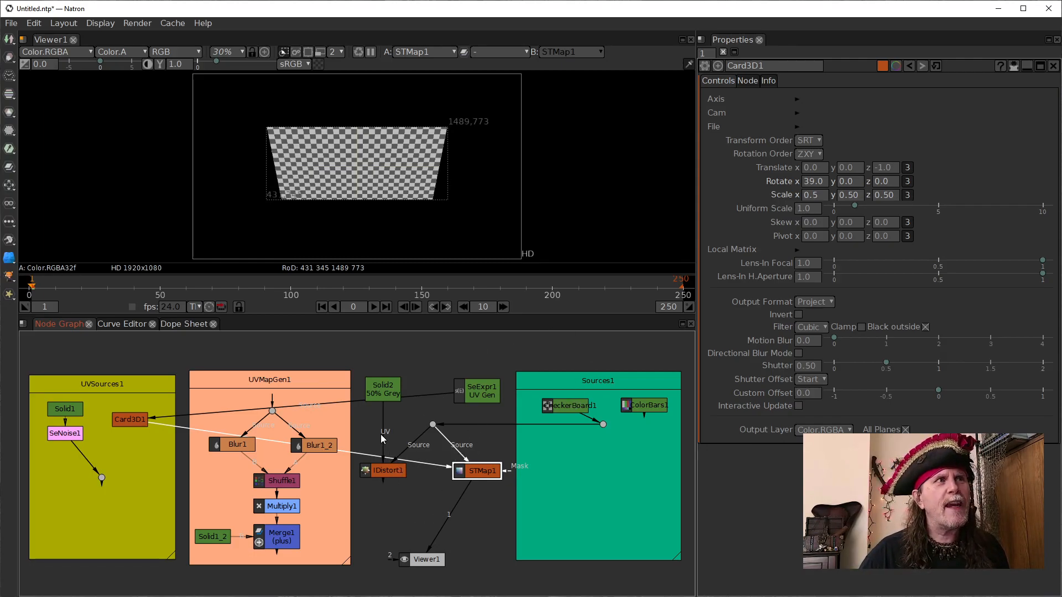
- Connect the UV input of IDistort1 to Card3D1 and connect Viewer1 to IDistort1
drag(380, 434, 137, 421)
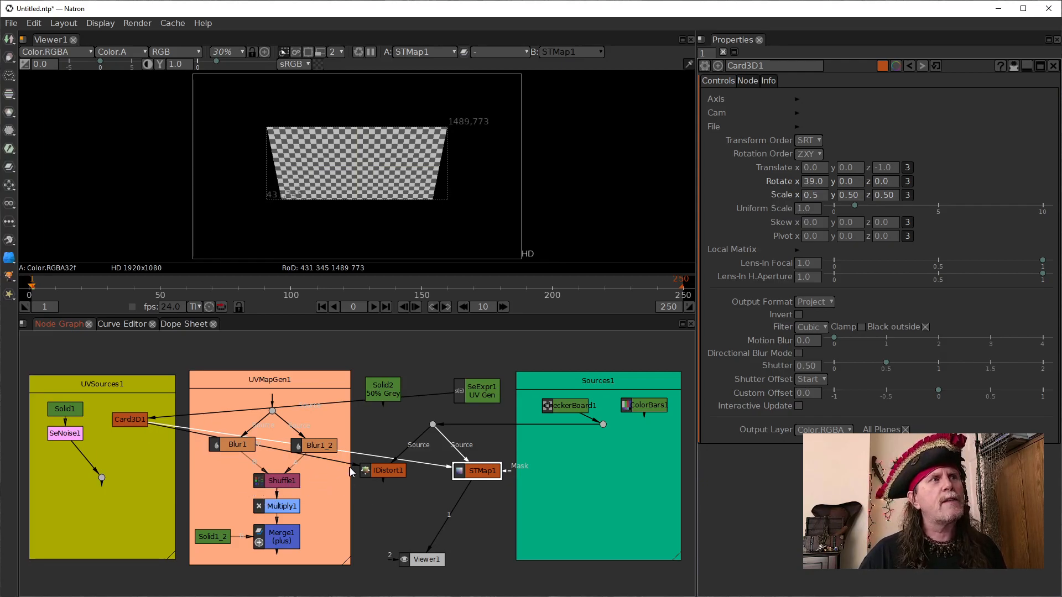
drag(354, 470, 118, 418)
drag(446, 519, 383, 471)
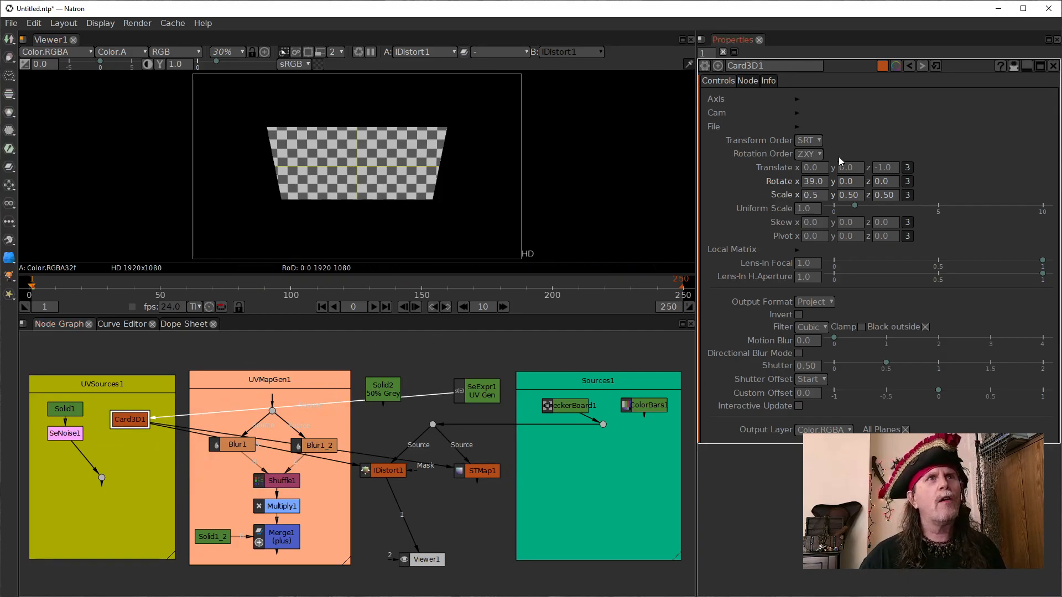
- Sweep Rotate x of Card3D1 in steps of 10 down to -81, and bring it back up to 9
double_click(804, 186)
click(804, 186)
key(Up)
key(Up)
key(Down)
key(Down)
key(Down)
key(Down)
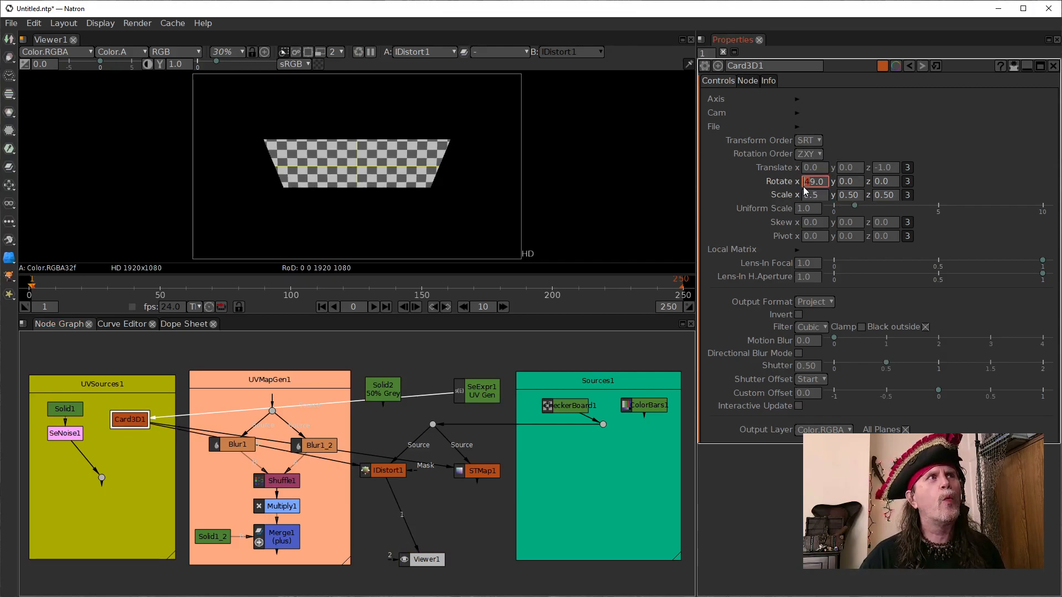
key(Down)
key(Down)
key(Down)
key(Down)
key(Down)
key(Down)
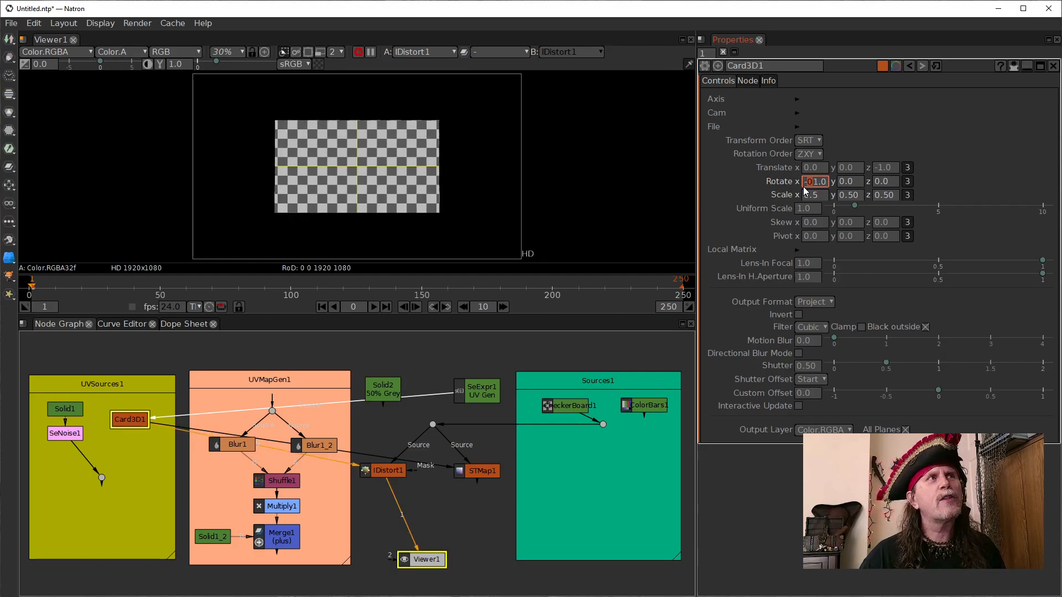
key(Down)
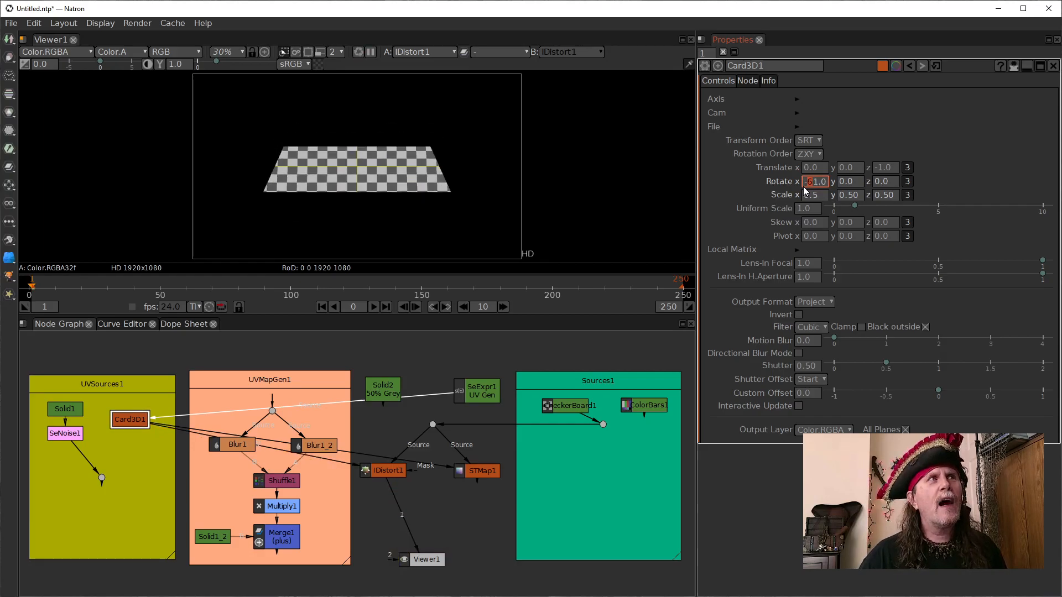
key(Down)
key(Down)
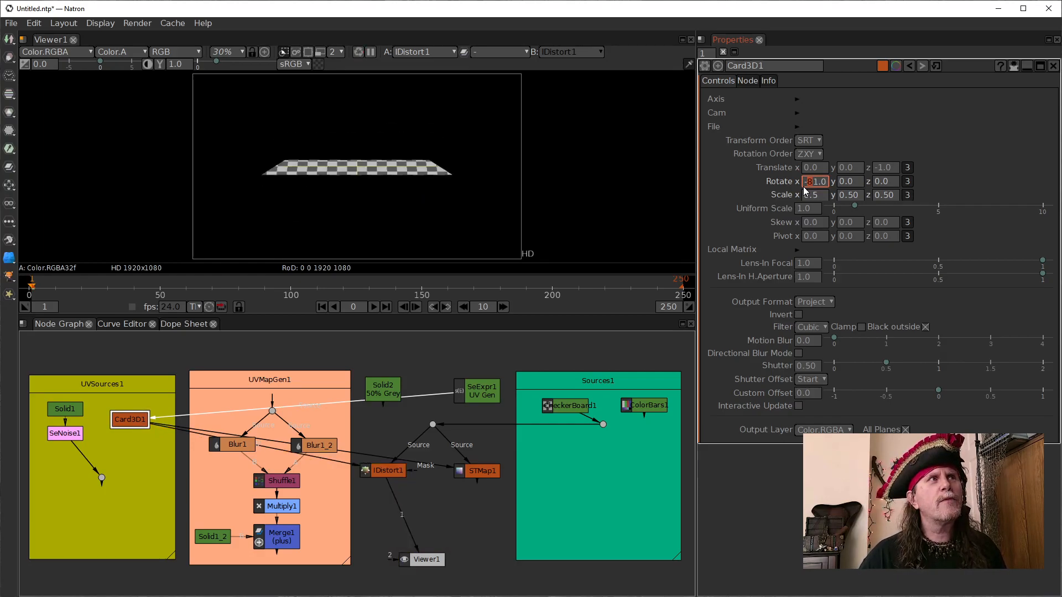
key(Up)
key(Up)
key(Up)
key(Up)
key(Up)
key(Up)
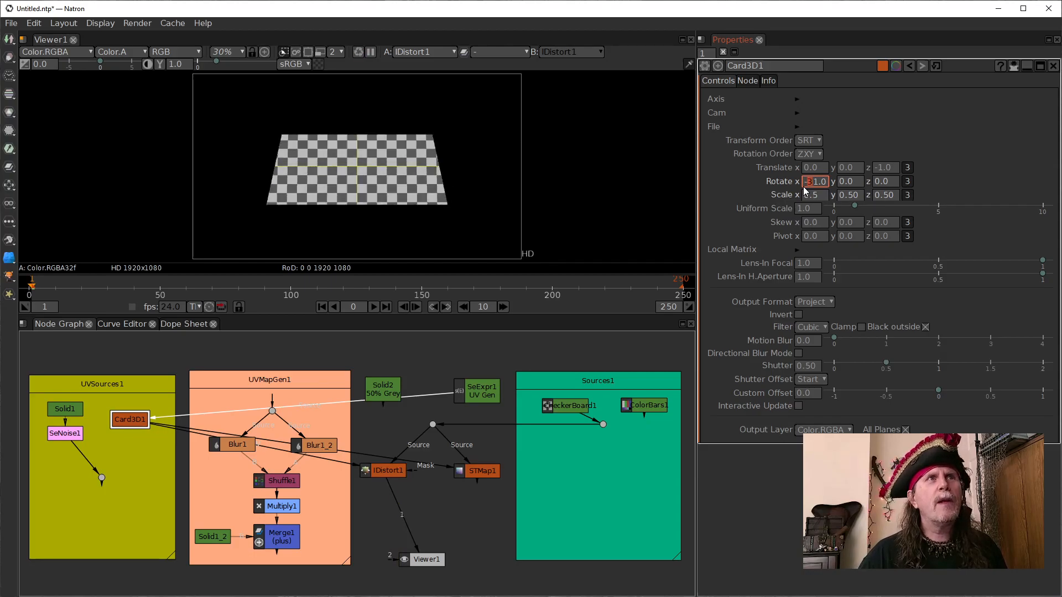
key(Up)
key(Up)
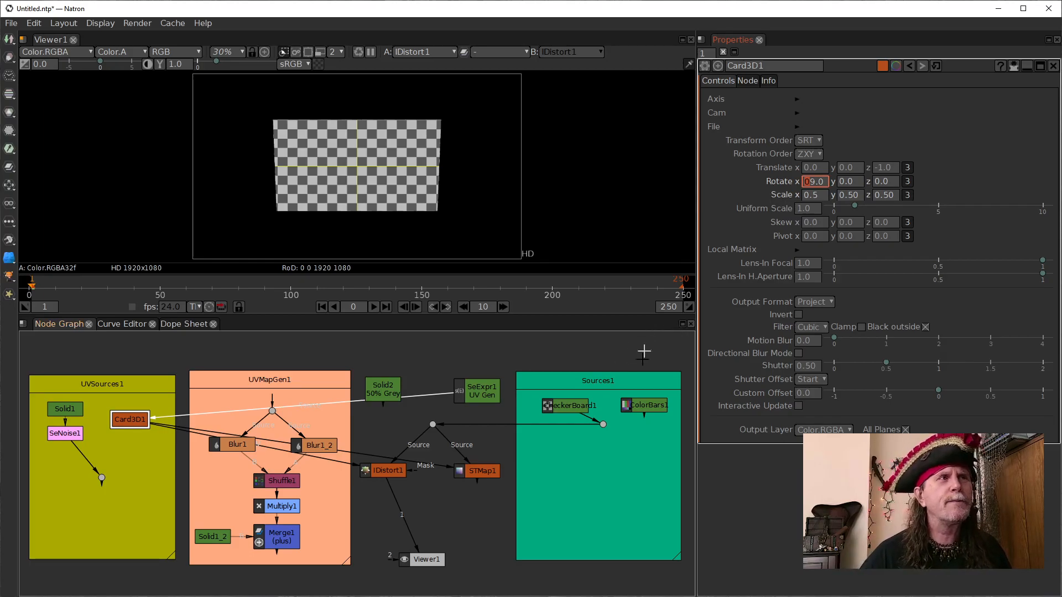
- Reconnect the UV input of STMap1 to SeExpr1 and the UV input of IDistort1 to Solid2
drag(376, 464, 482, 393)
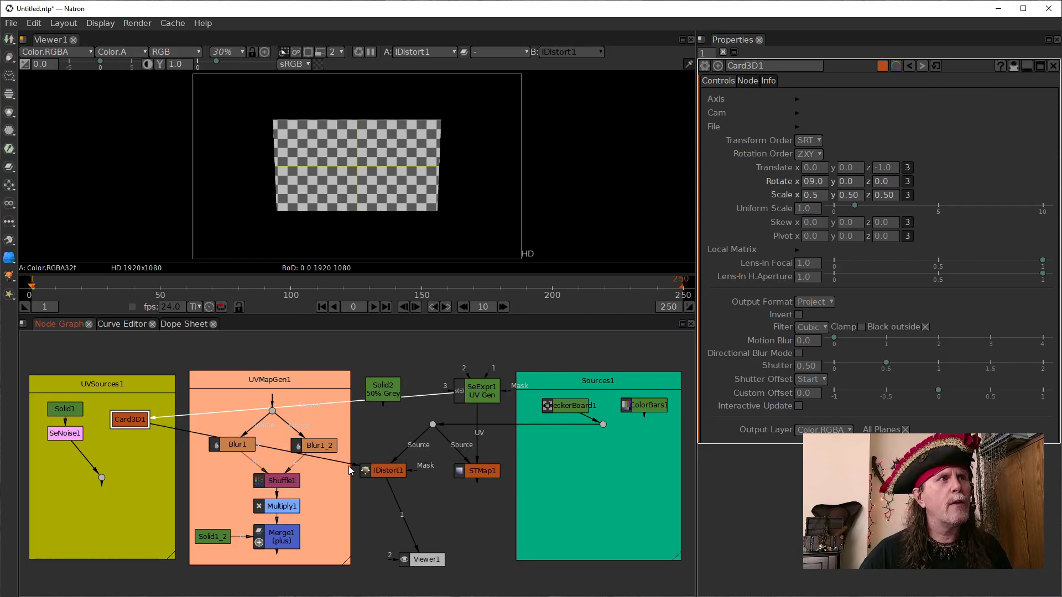
drag(354, 470, 379, 385)
- View Solid2, IDistort1, STMap1 and SeExpr1 one after another to compare both UV sources with their distortion results
click(376, 390)
key(1)
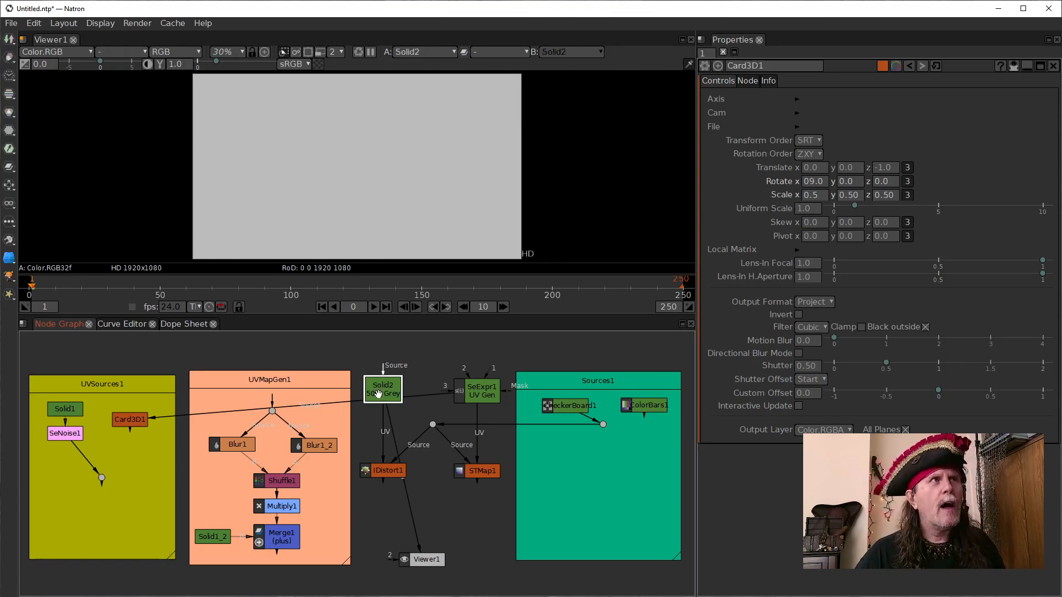
click(387, 479)
key(1)
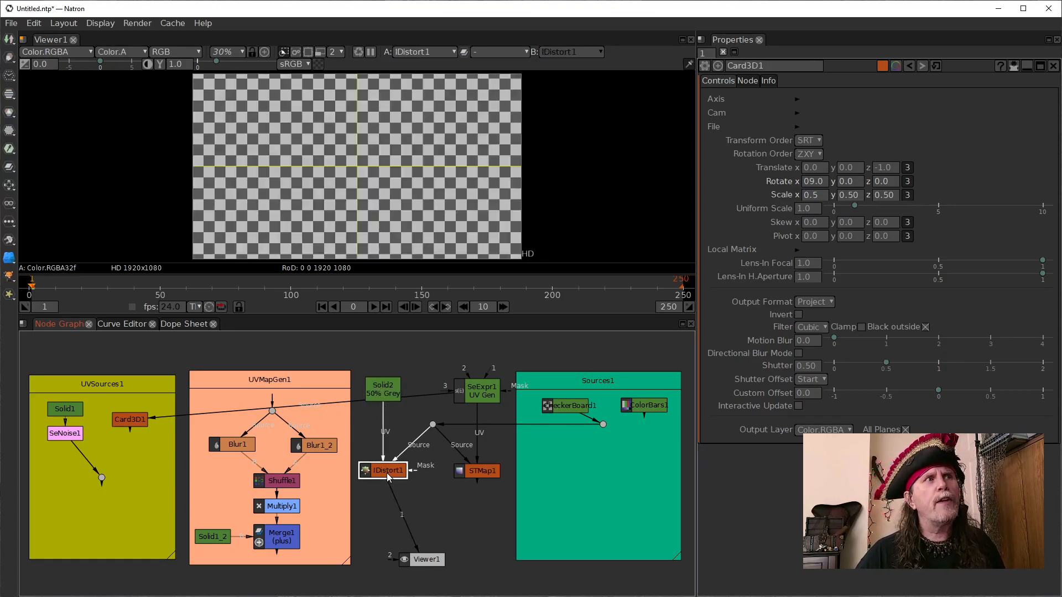
click(477, 471)
key(1)
click(478, 383)
key(1)
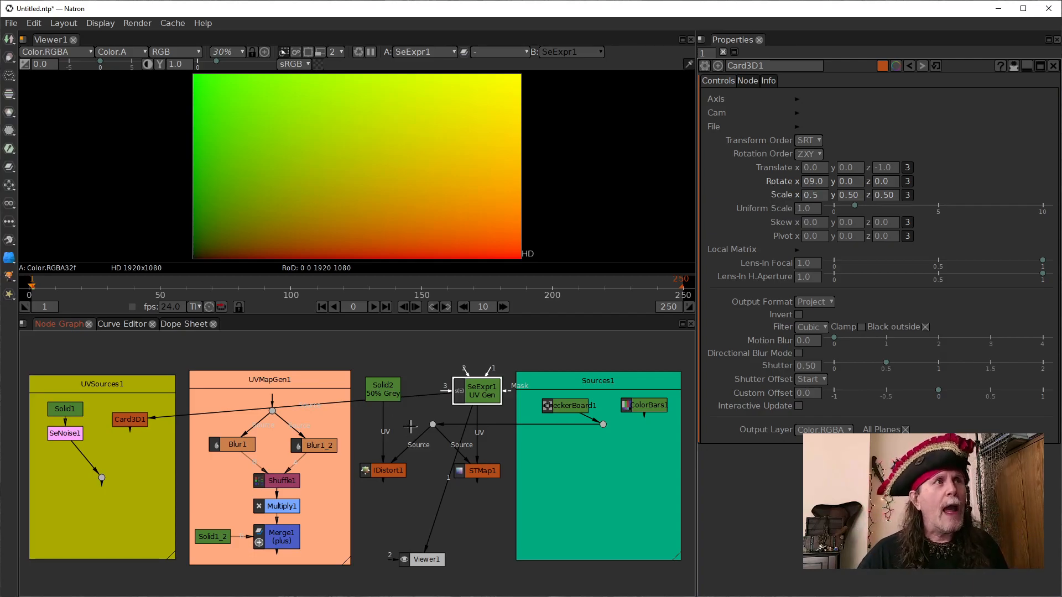
- Feed Solid2 through Card3D1 into the UV input of IDistort1, and connect Viewer1 to IDistort1
drag(357, 402, 386, 392)
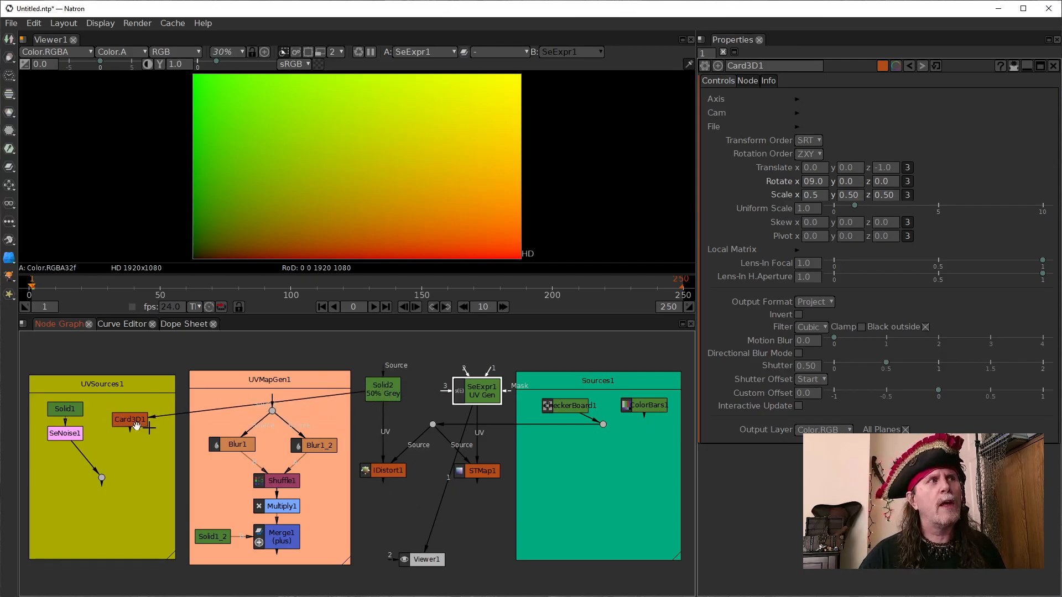
drag(434, 523, 117, 419)
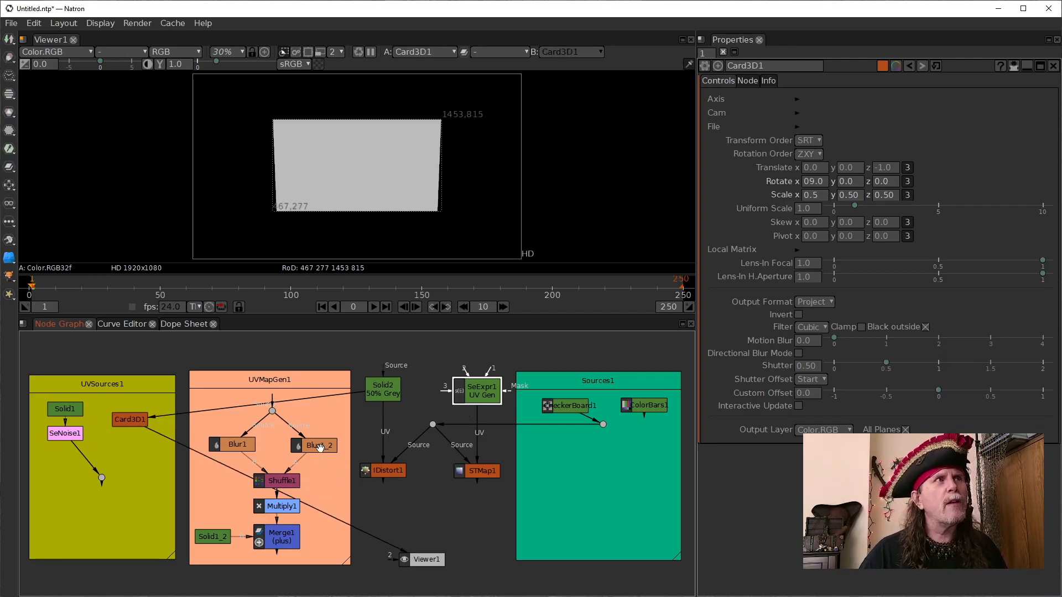
drag(380, 434, 130, 420)
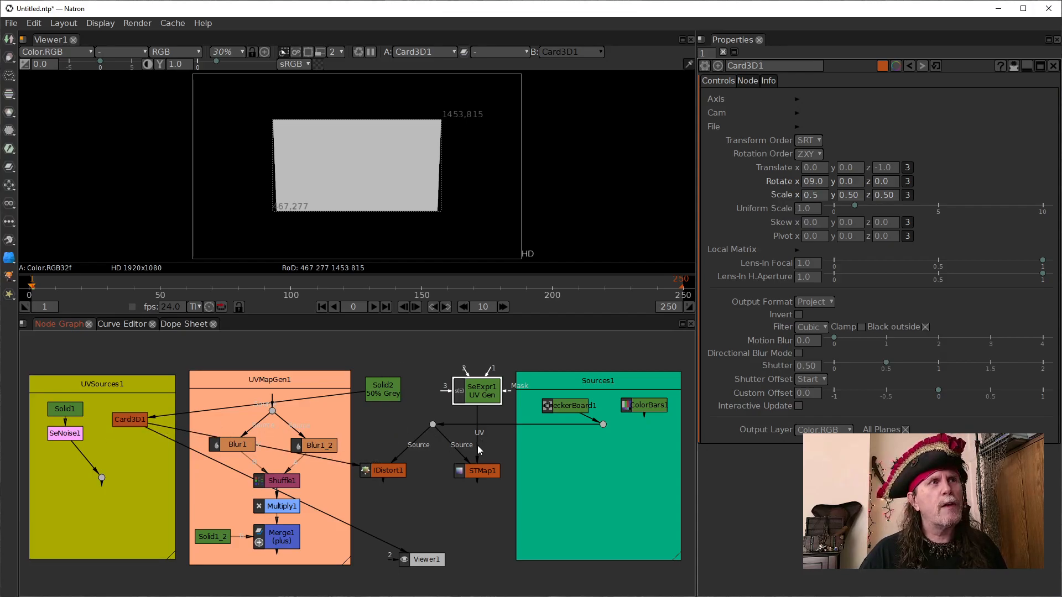
drag(371, 533, 387, 470)
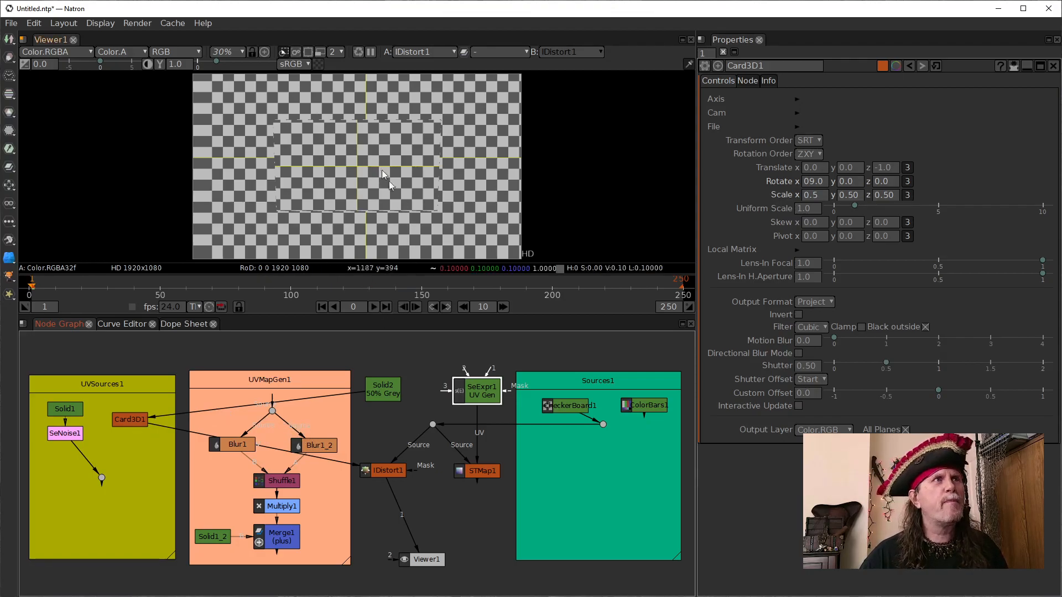
- Raise Rotate x of Card3D1 in steps of 10 and bring it back down to 50
click(132, 420)
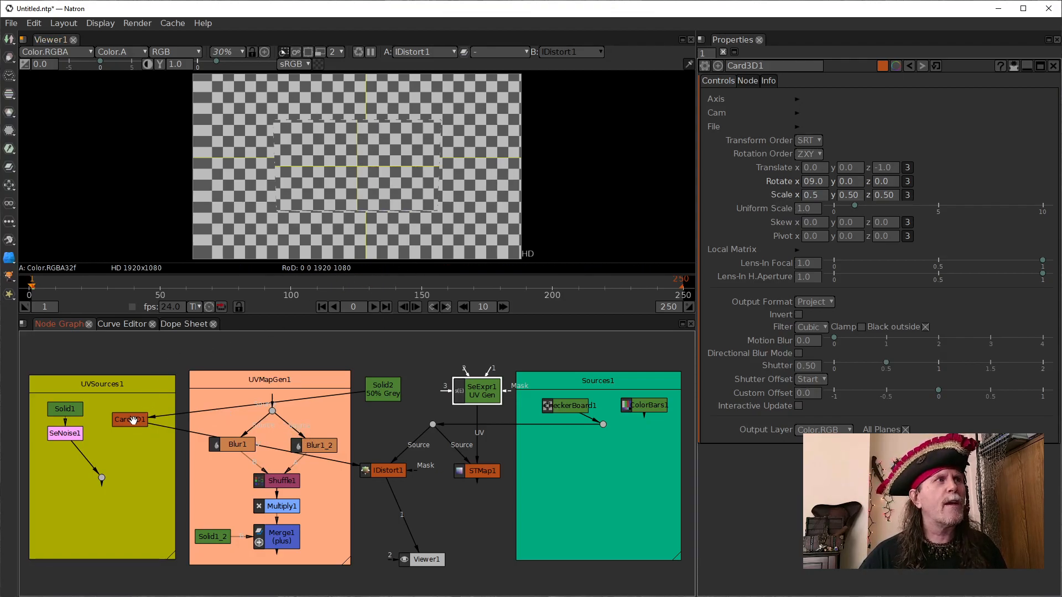
click(815, 182)
text(6)
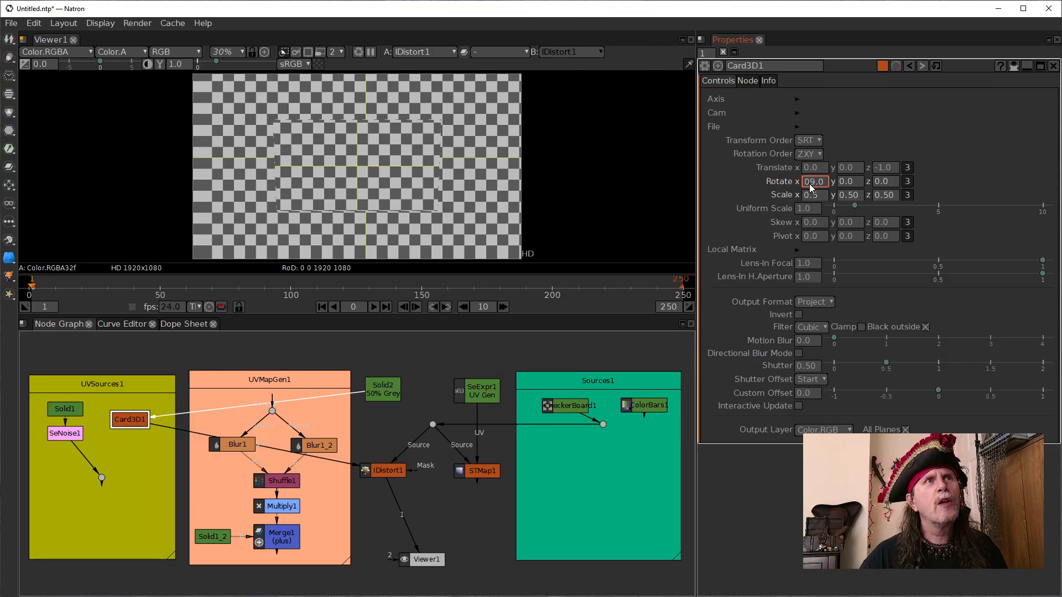
key(Return)
key(Up)
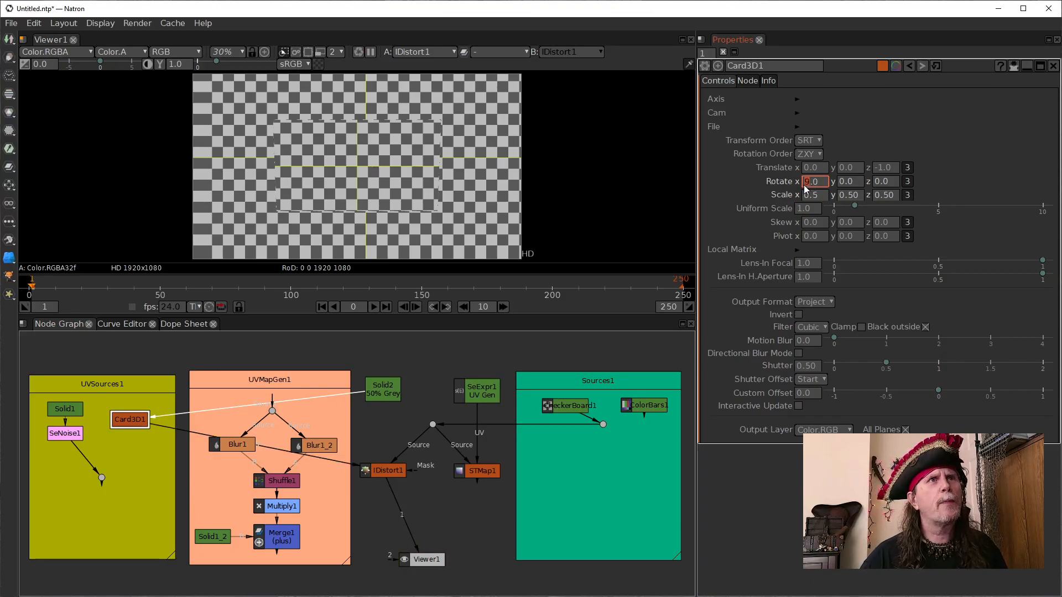
key(Up)
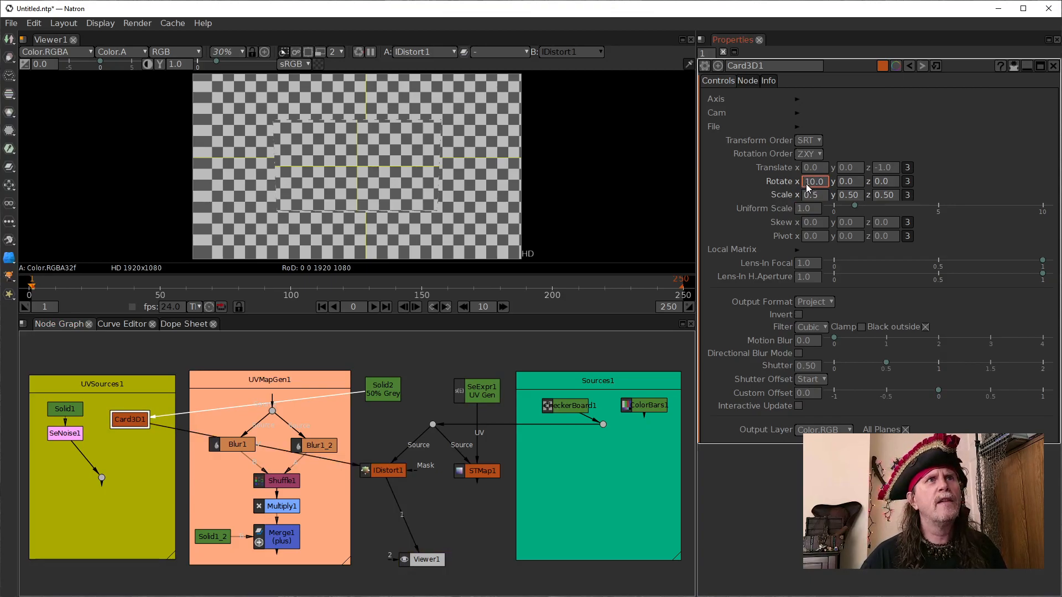
key(Up)
key(Up)
key(Up)
key(Up)
key(Up)
key(Up)
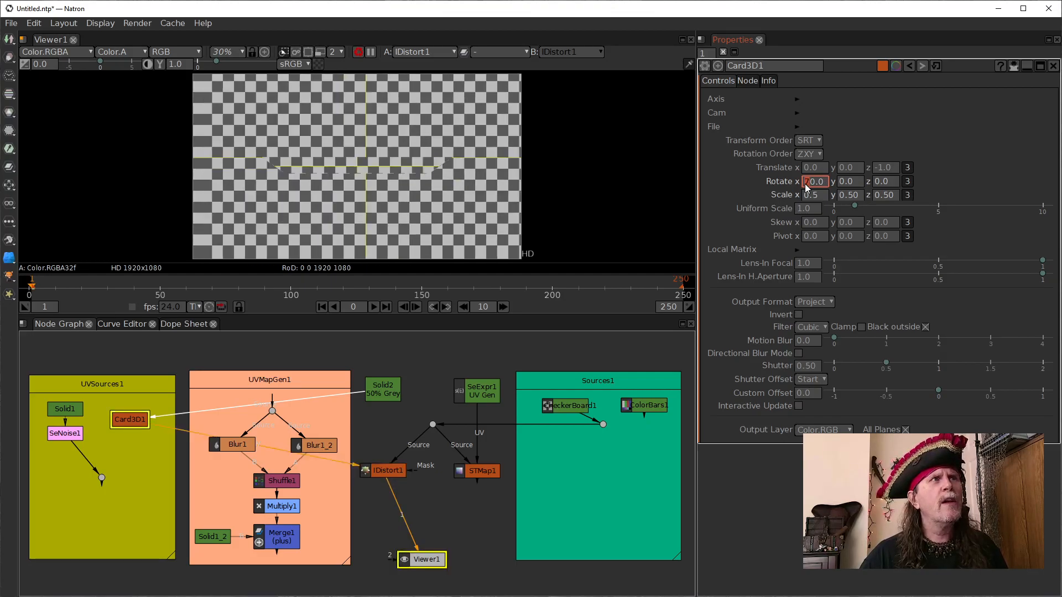
key(Down)
key(Down)
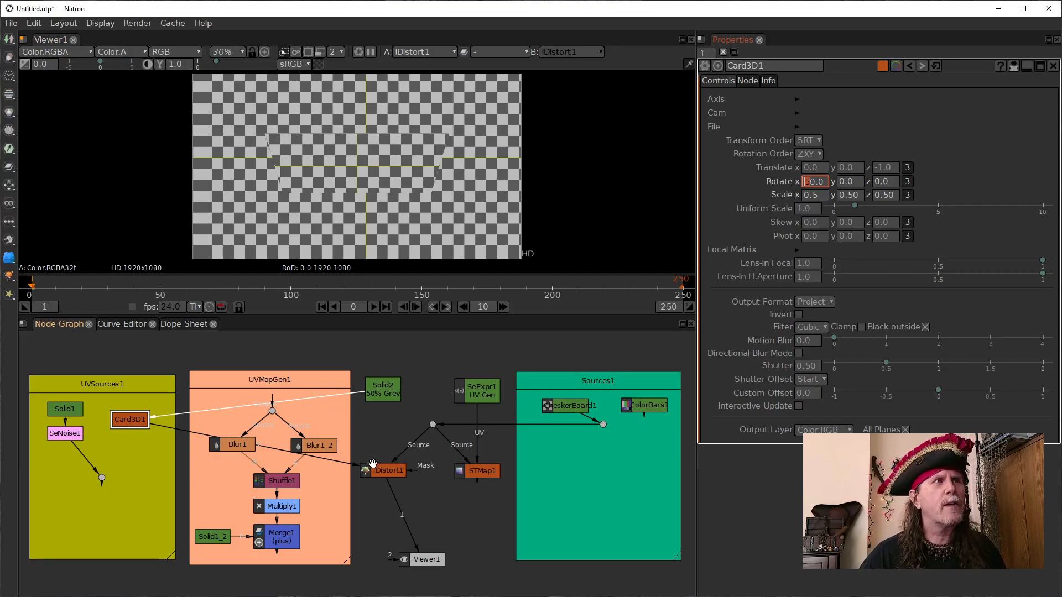
- Reconnect IDistort1's UV input to Solid2, feed Card3D1 into STMap1's Source input, and connect Viewer1 to STMap1
drag(355, 469, 389, 388)
drag(456, 450, 133, 421)
drag(414, 534, 461, 468)
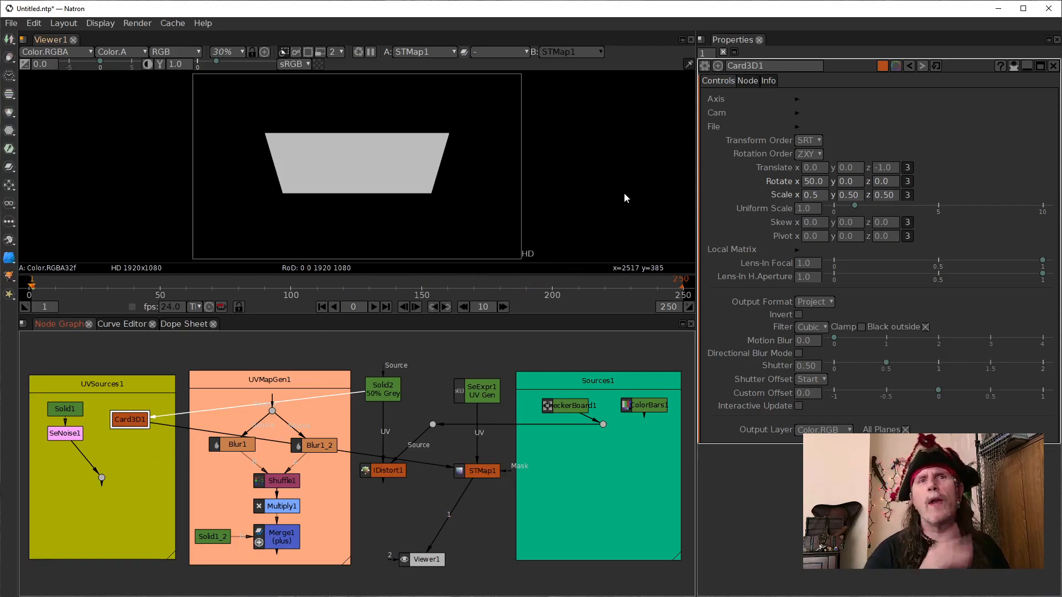
- Inspect the settings of Solid2 and CheckerBoard1, and view the UV map from SeExpr1
click(388, 394)
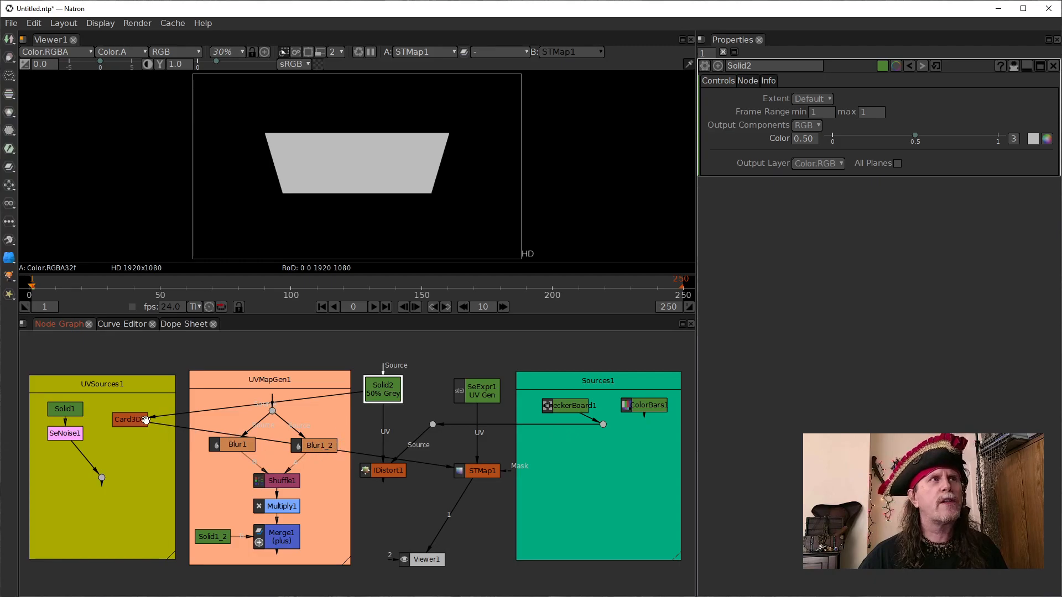
click(571, 405)
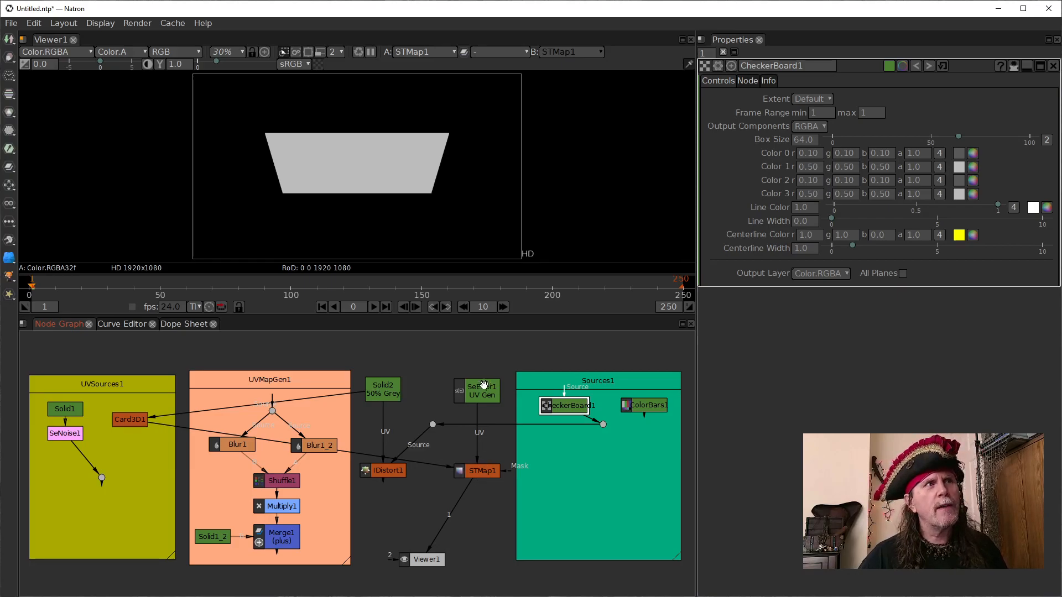
click(486, 395)
key(1)
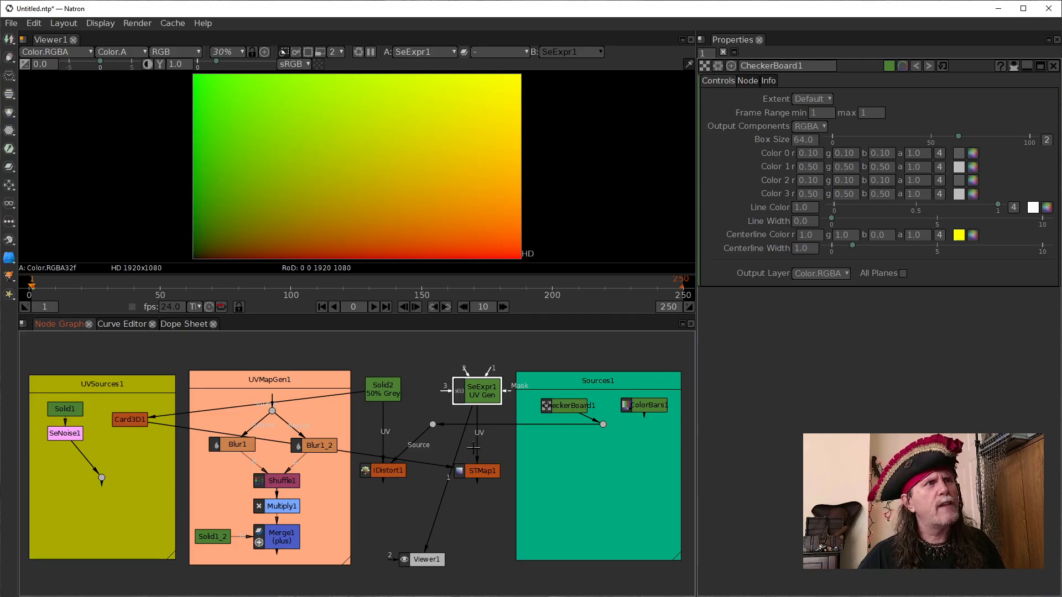
- Connect STMap1's Source input to CheckerBoard1 and its UV input to Card3D1, and view STMap1
drag(430, 466, 551, 413)
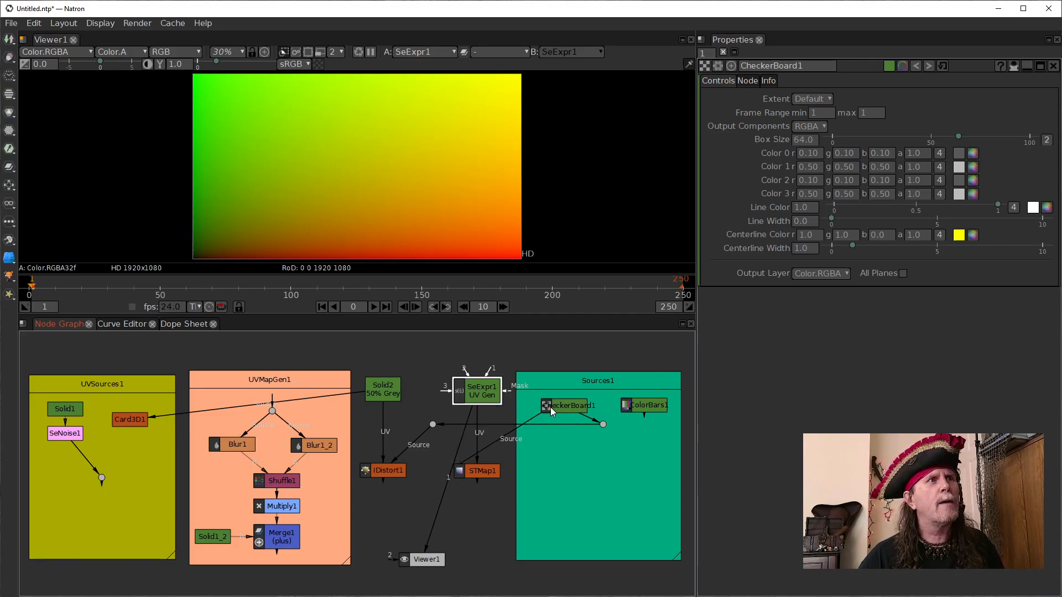
drag(476, 450, 130, 419)
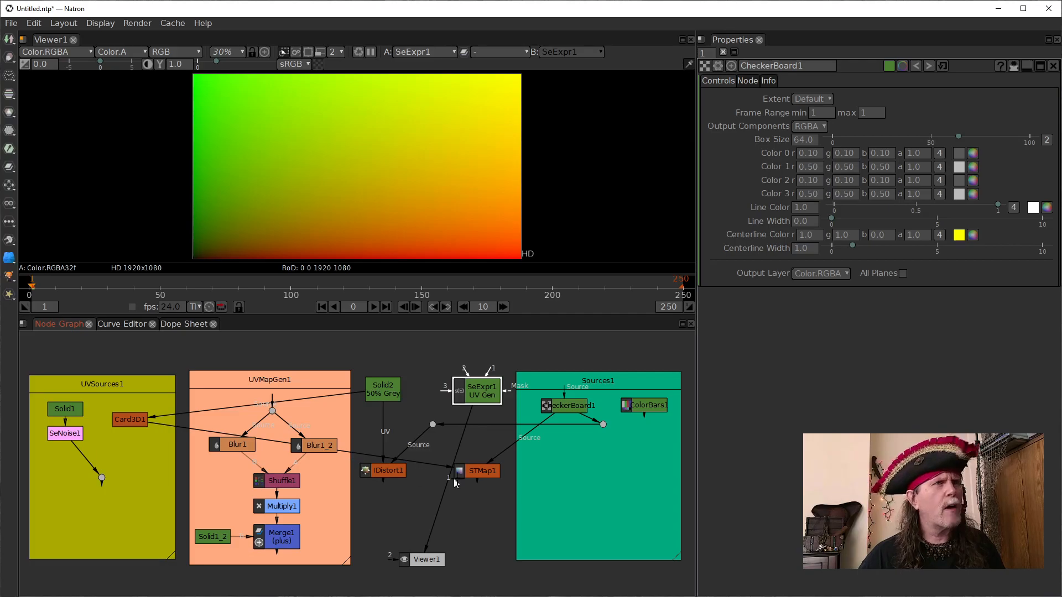
click(471, 472)
key(1)
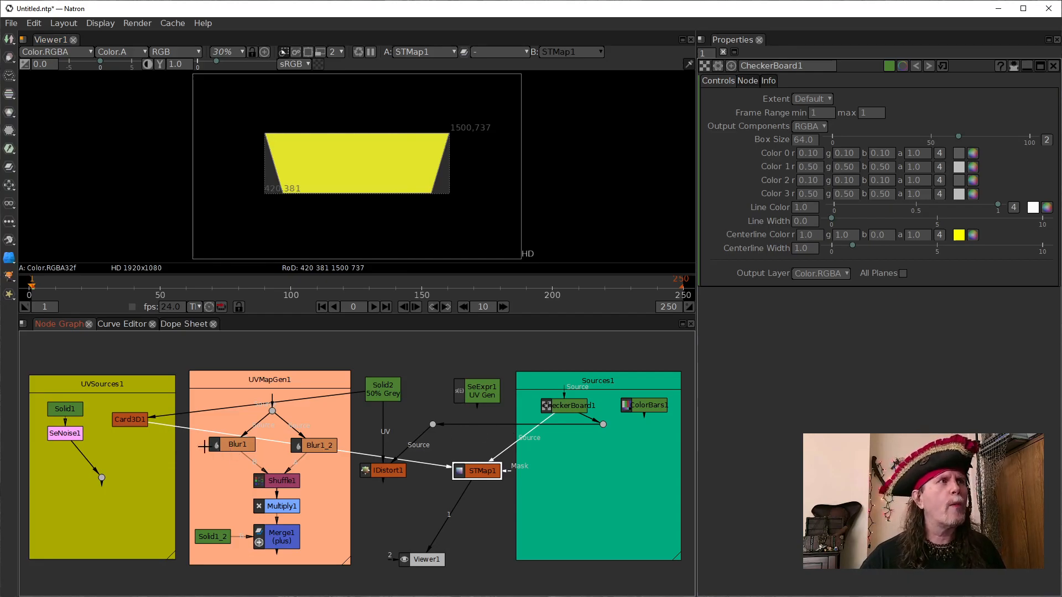
- View the Card3D1 output and compare it with the STMap1 result
click(130, 419)
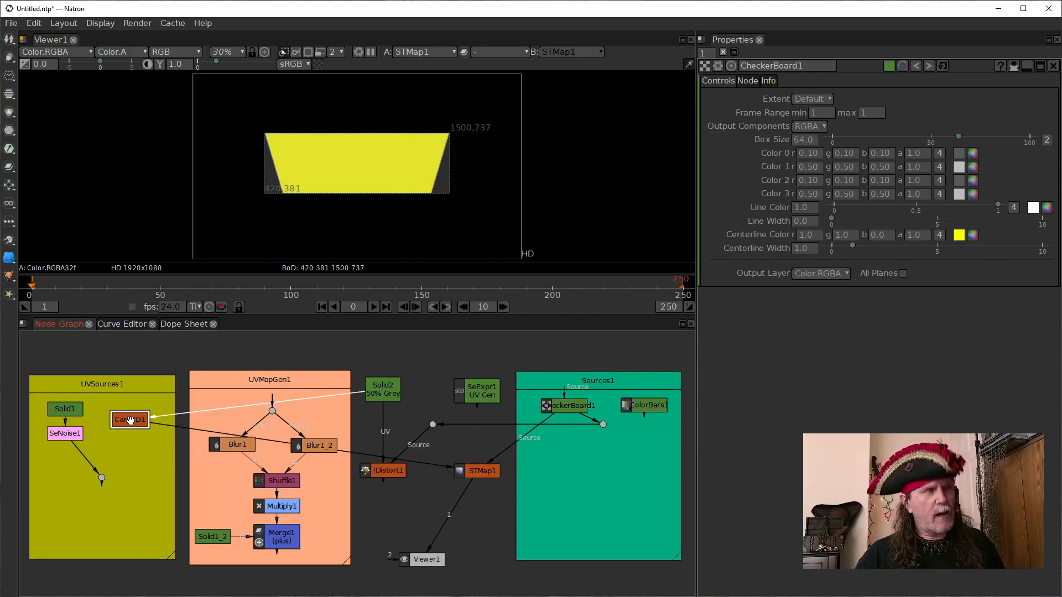
key(1)
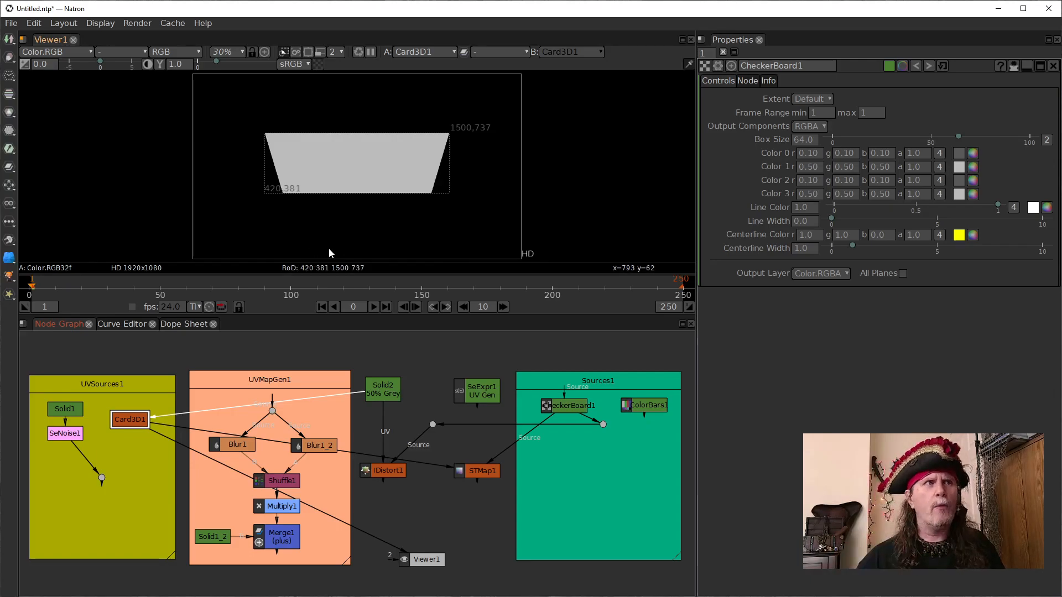
click(579, 406)
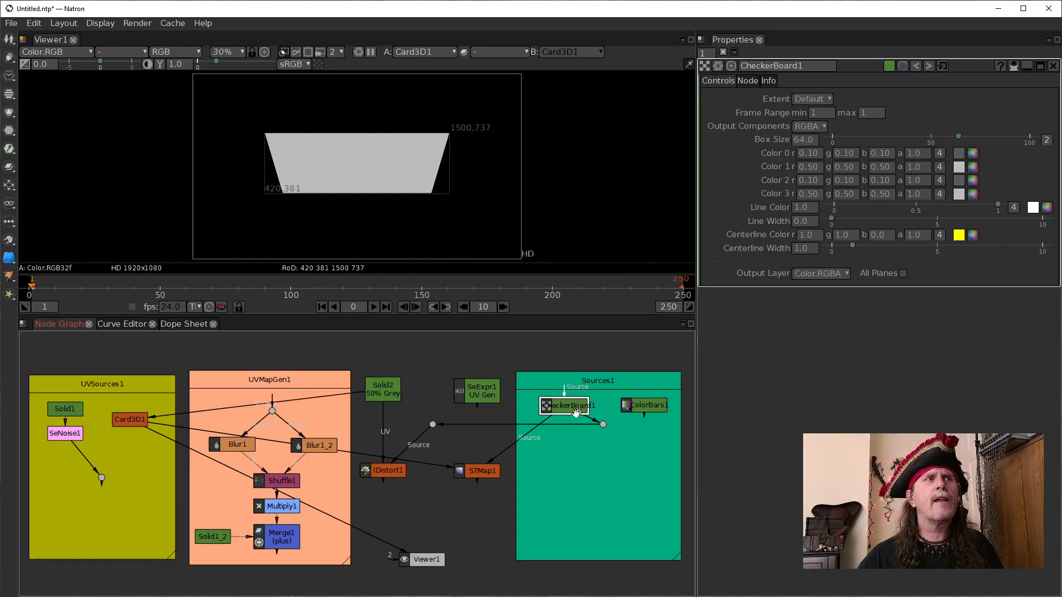
click(486, 471)
key(1)
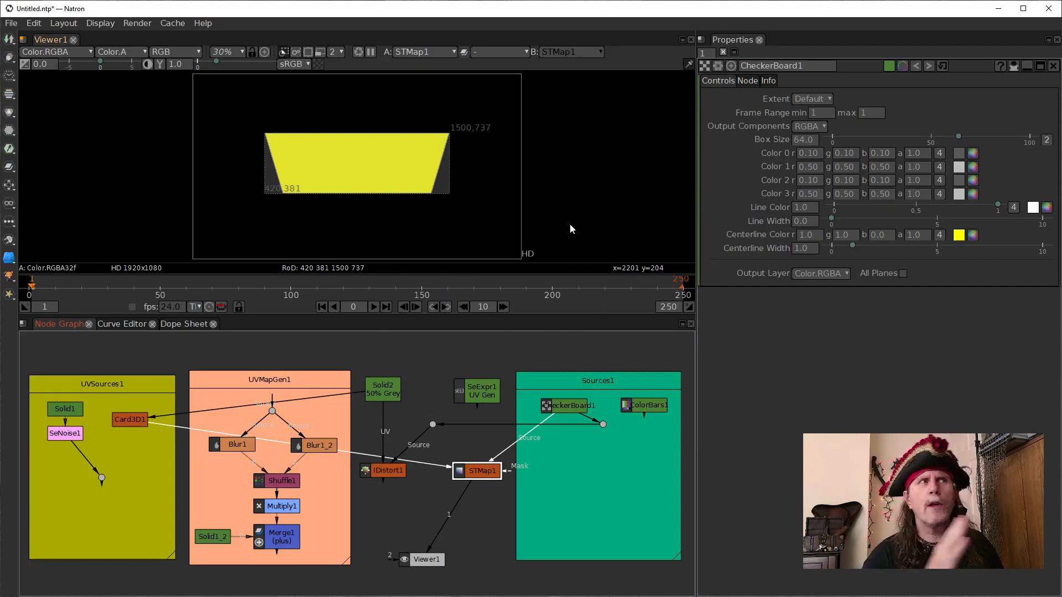
- View SeExpr1, CheckerBoard1, Card3D1 and STMap1 one after another to trace how the grey UV input maps the checkerboard
click(481, 389)
key(1)
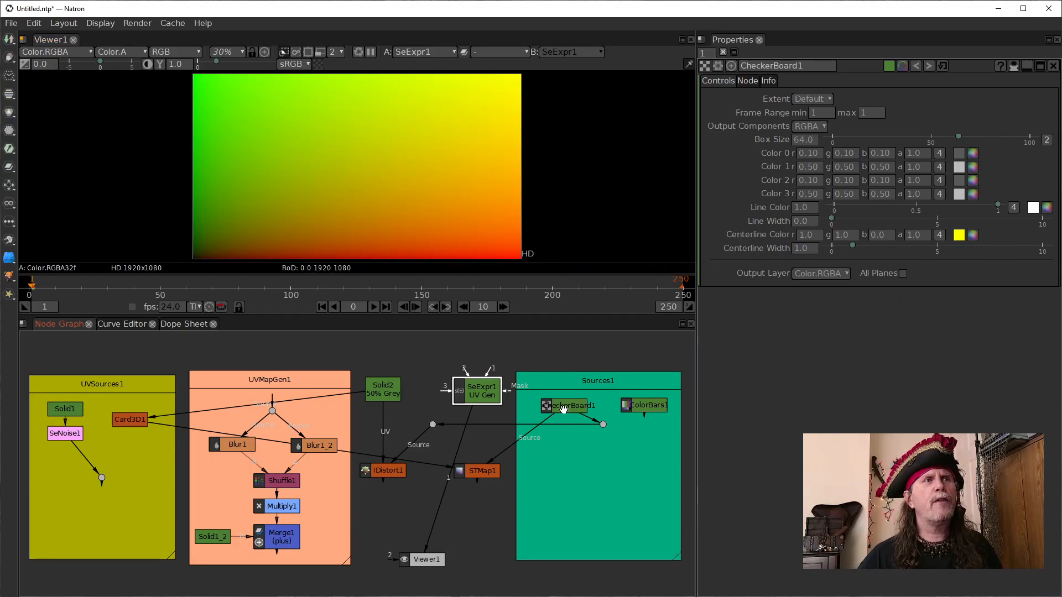
click(565, 412)
key(1)
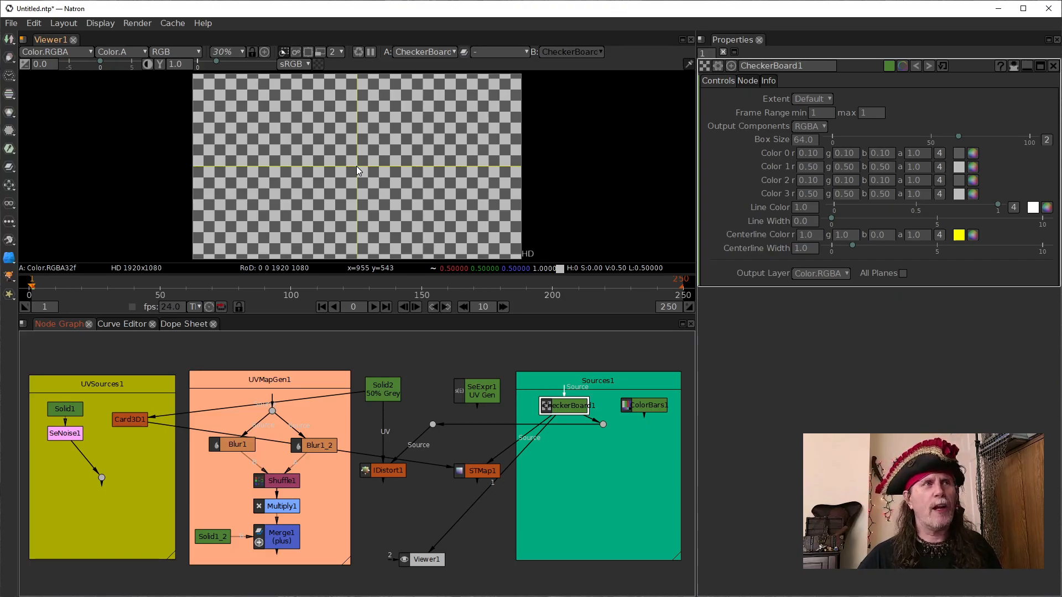
click(139, 424)
key(1)
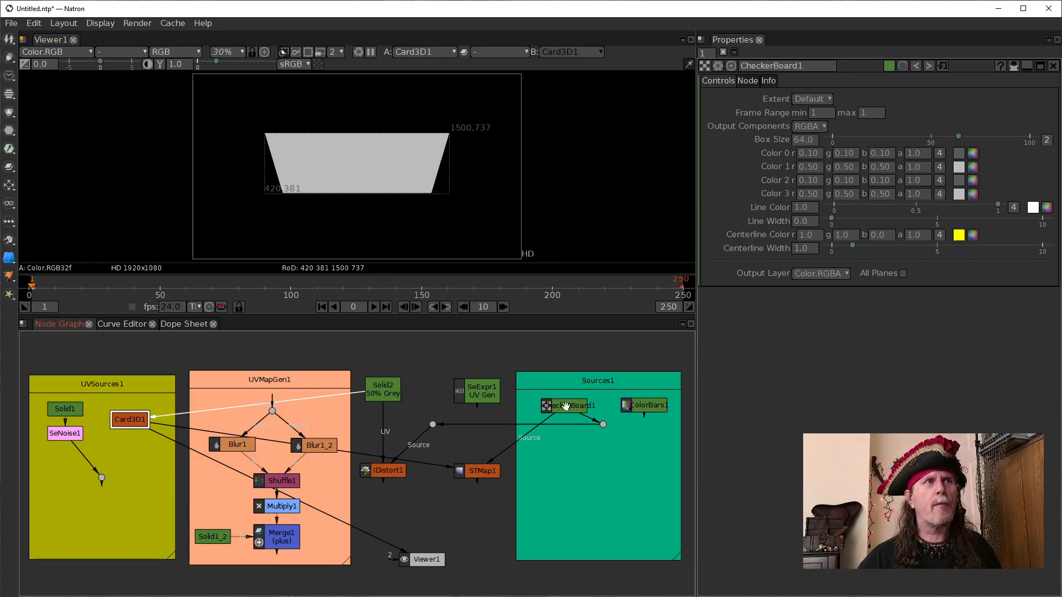
click(479, 472)
key(1)
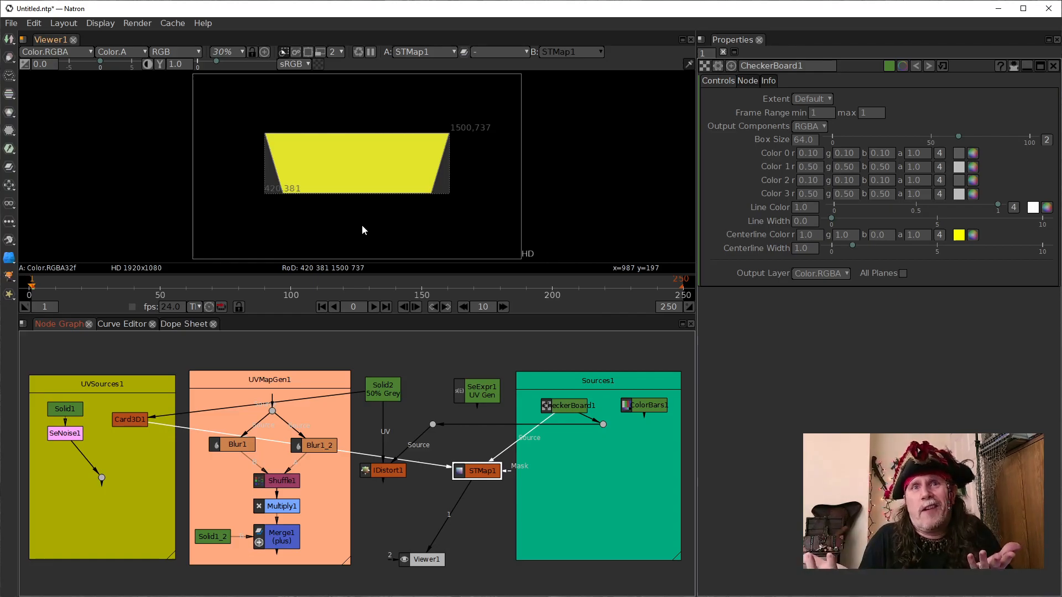
- Reconnect STMap1's UV input to SeExpr1 and disconnect Card3D1 from Solid2
click(805, 167)
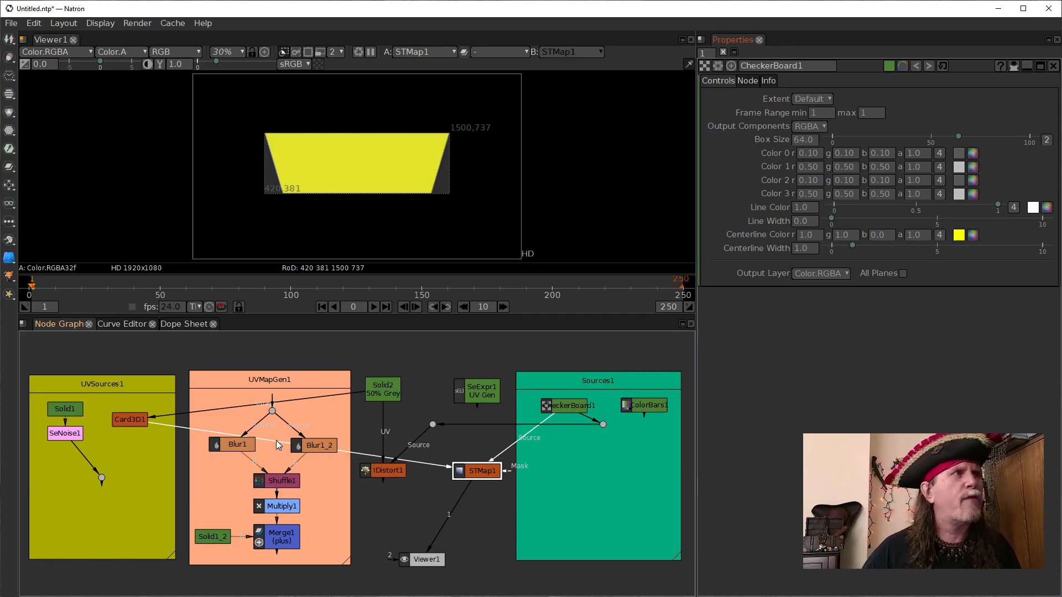
drag(357, 454, 482, 393)
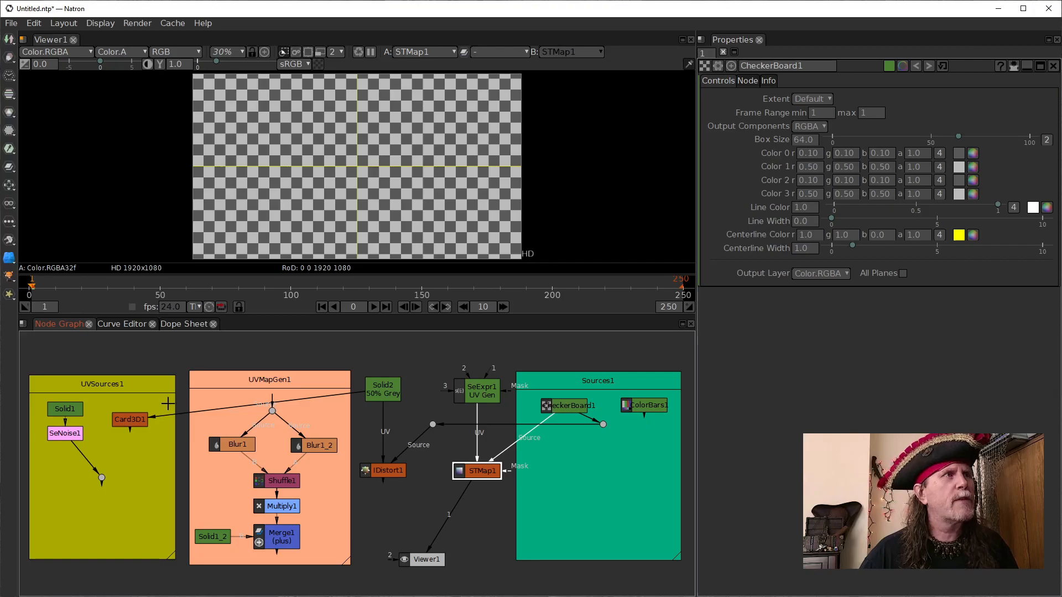
drag(183, 415, 209, 347)
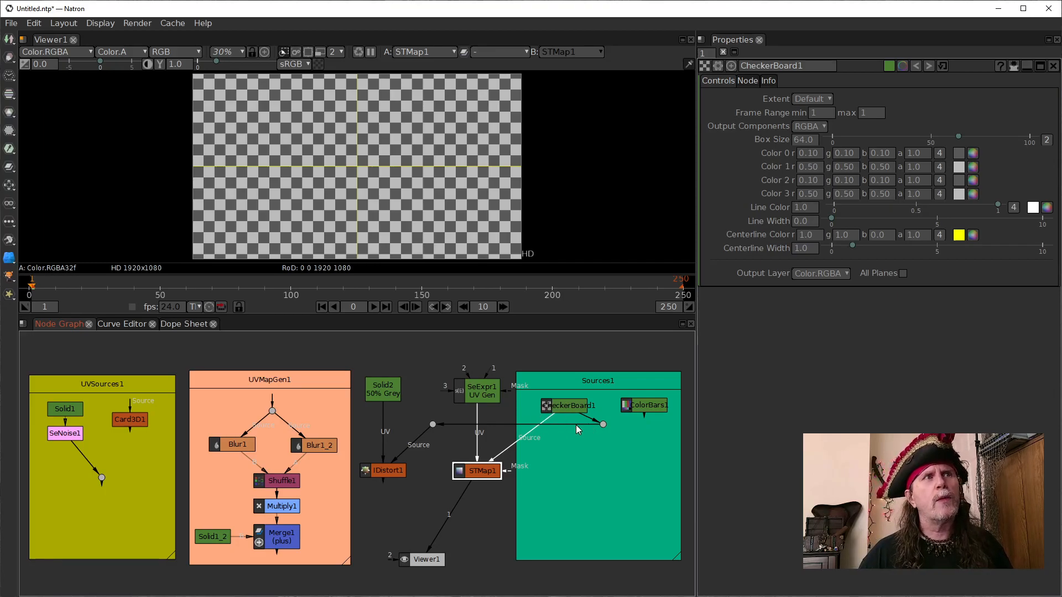
- Switch the shared source dot to ColorBars1, connect STMap1's Source input to that shared line, and view IDistort1
drag(589, 424, 646, 407)
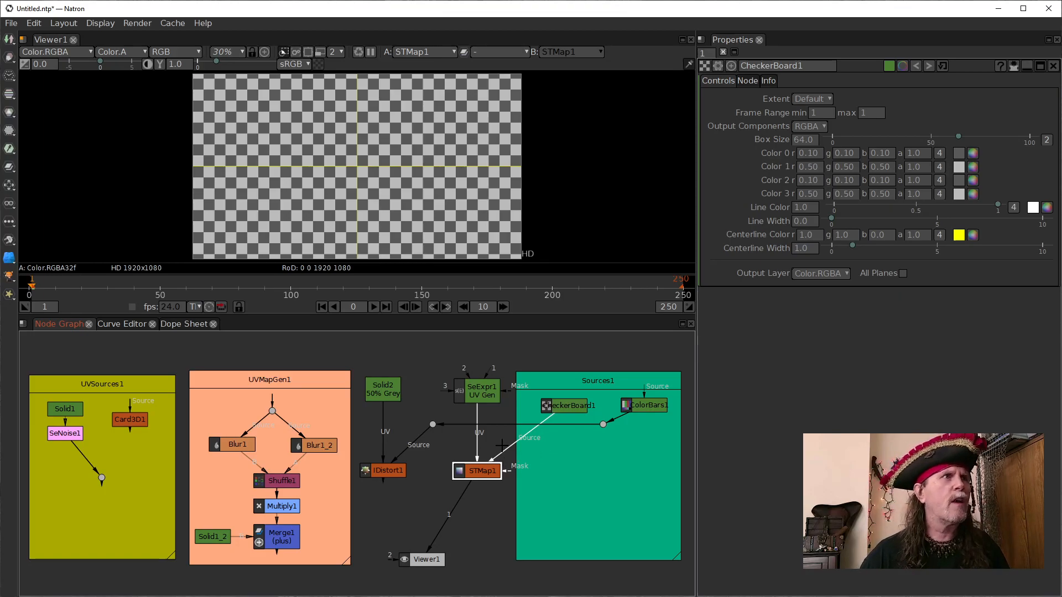
drag(520, 448, 432, 426)
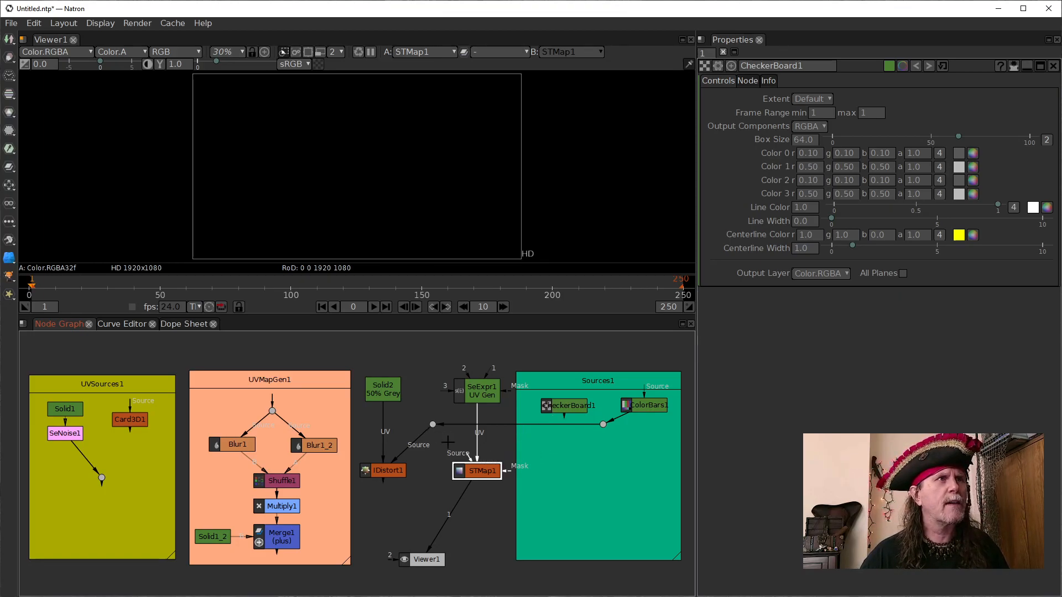
drag(467, 456, 433, 424)
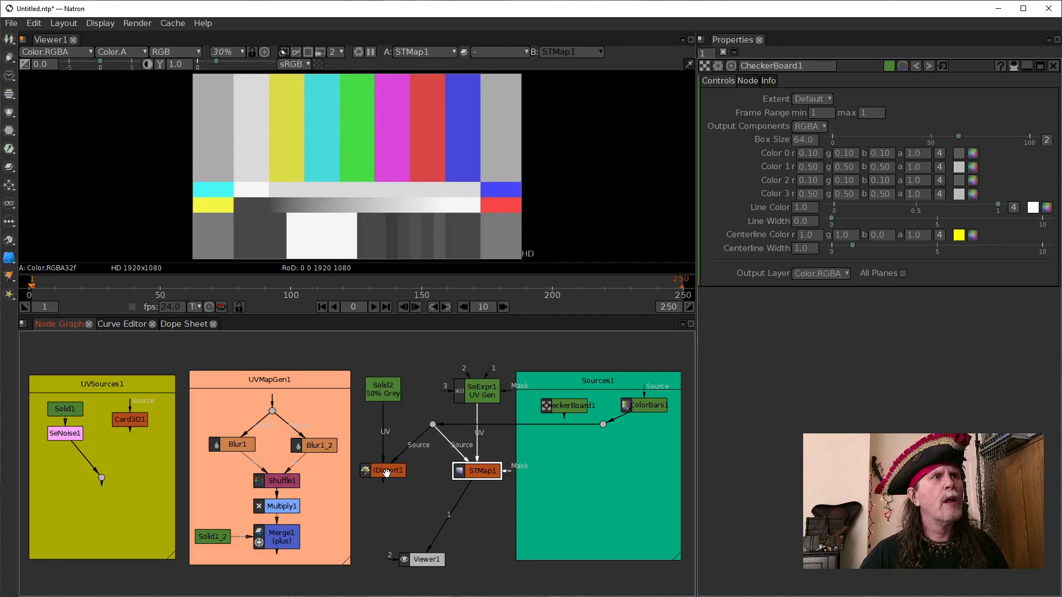
click(387, 472)
key(1)
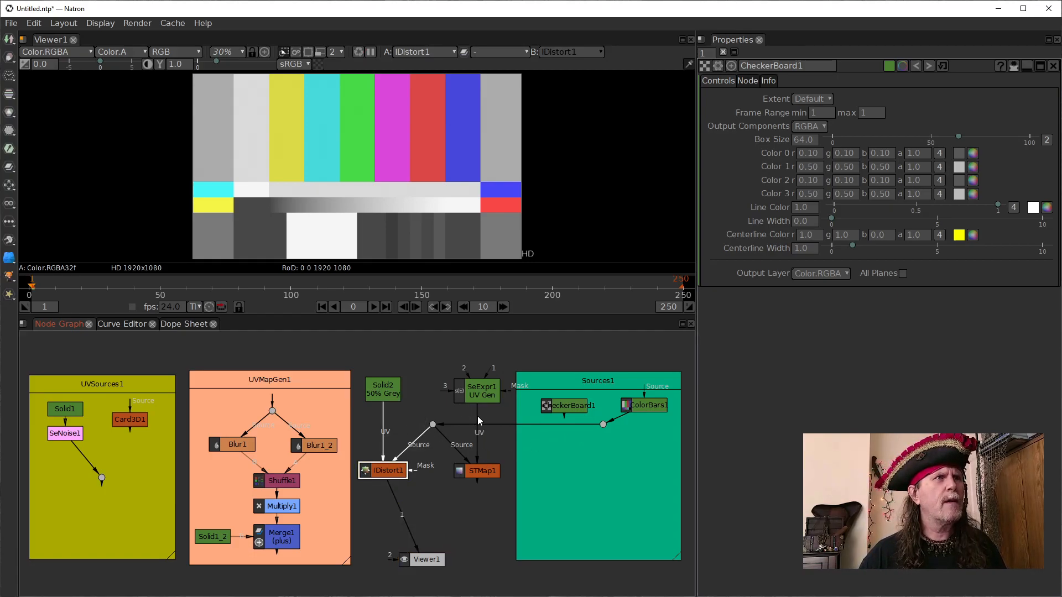
- Insert Card3D1 between SeExpr1 and STMap1's UV input, and view STMap1
drag(477, 418, 480, 387)
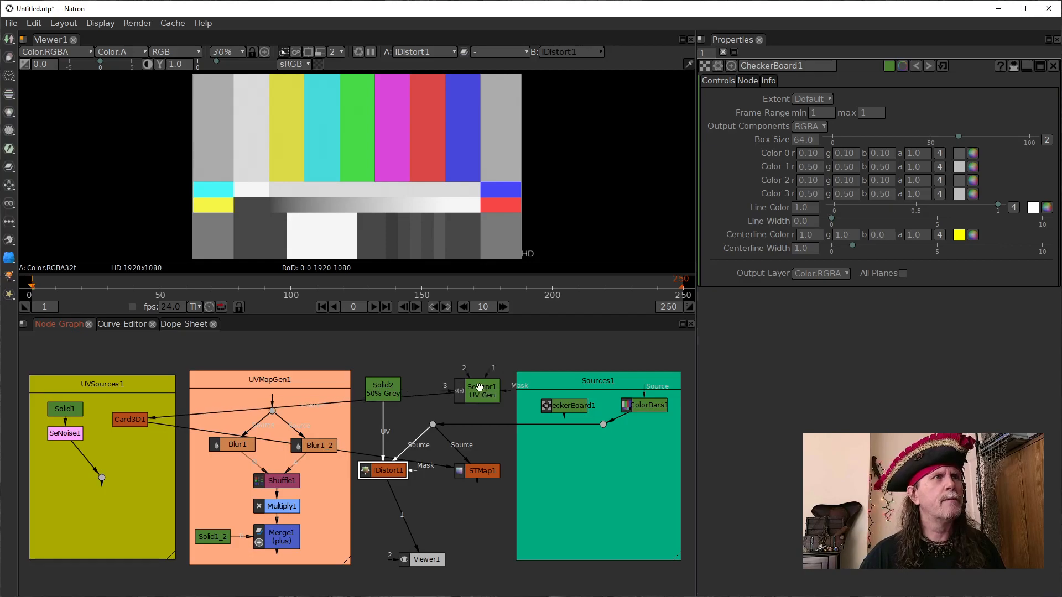
click(474, 470)
key(1)
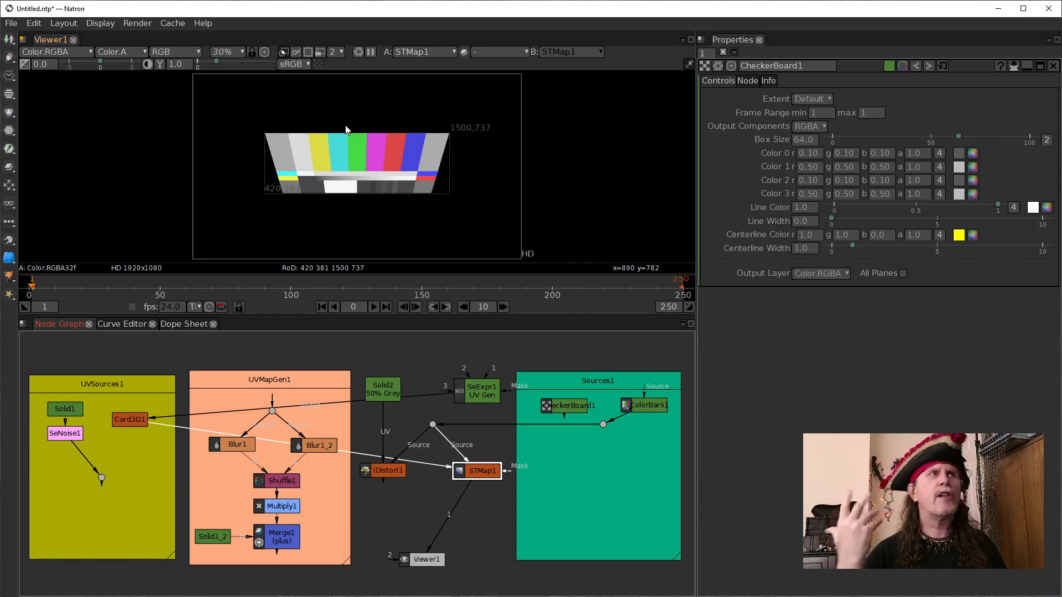
- Alternate the viewer between Card3D1, STMap1 and SeExpr1 to compare the transformed UV map with the warped color bars
click(129, 423)
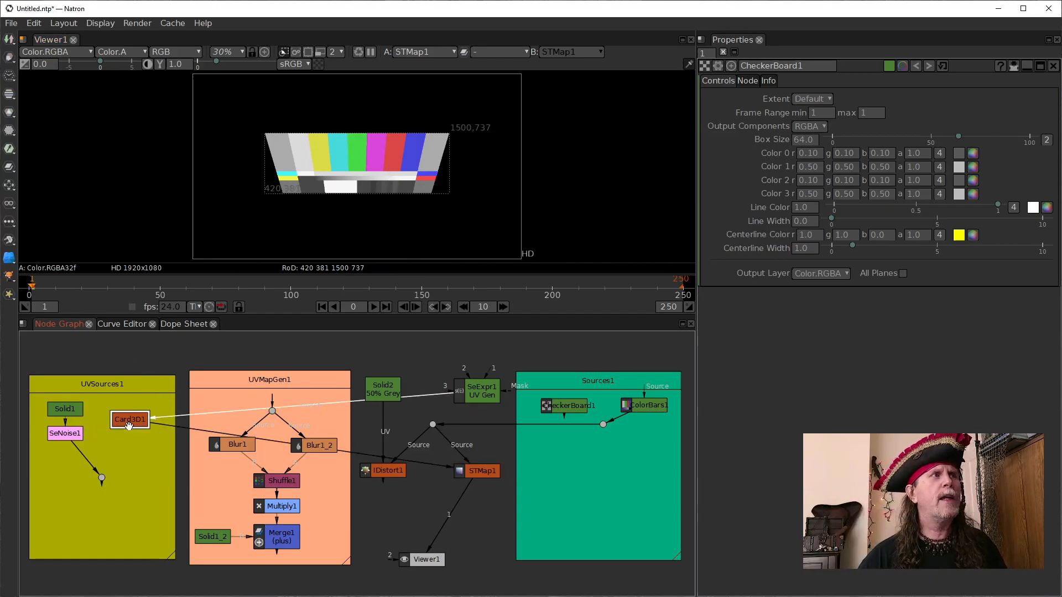
key(1)
click(468, 477)
key(1)
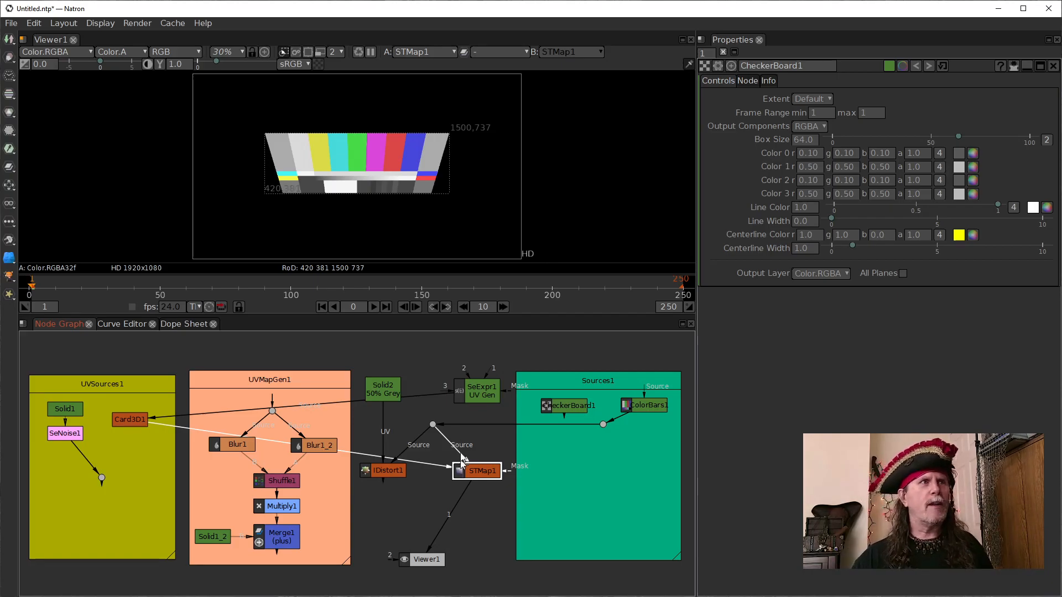
click(480, 399)
key(1)
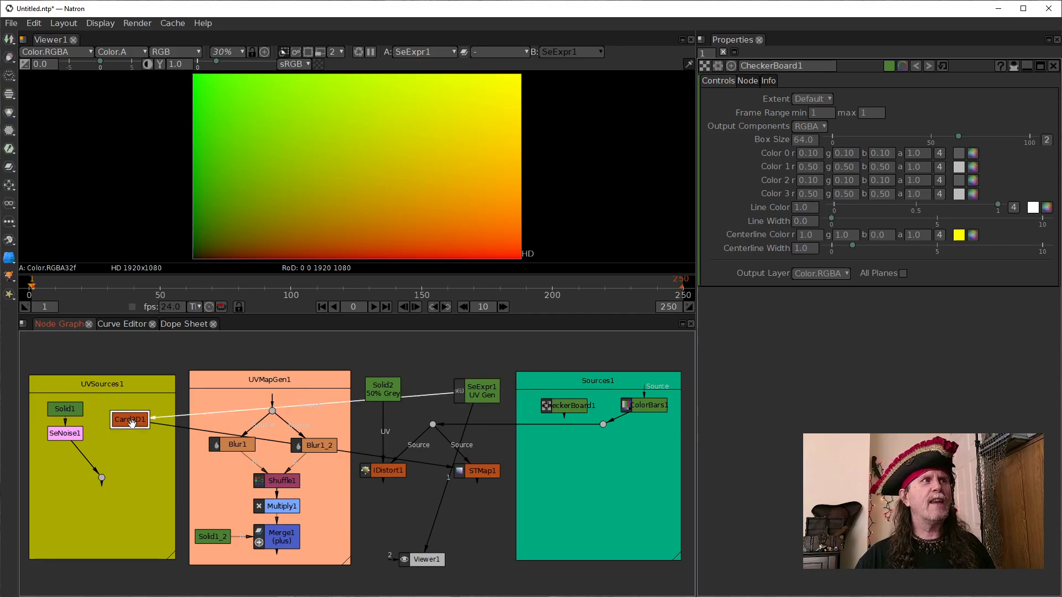
click(129, 420)
key(1)
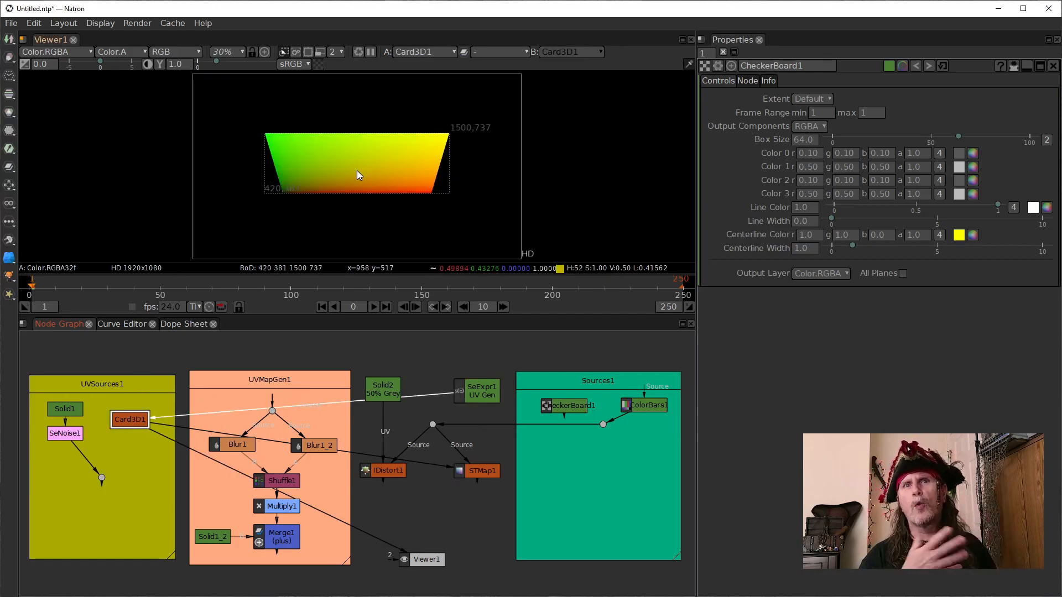
click(475, 471)
key(1)
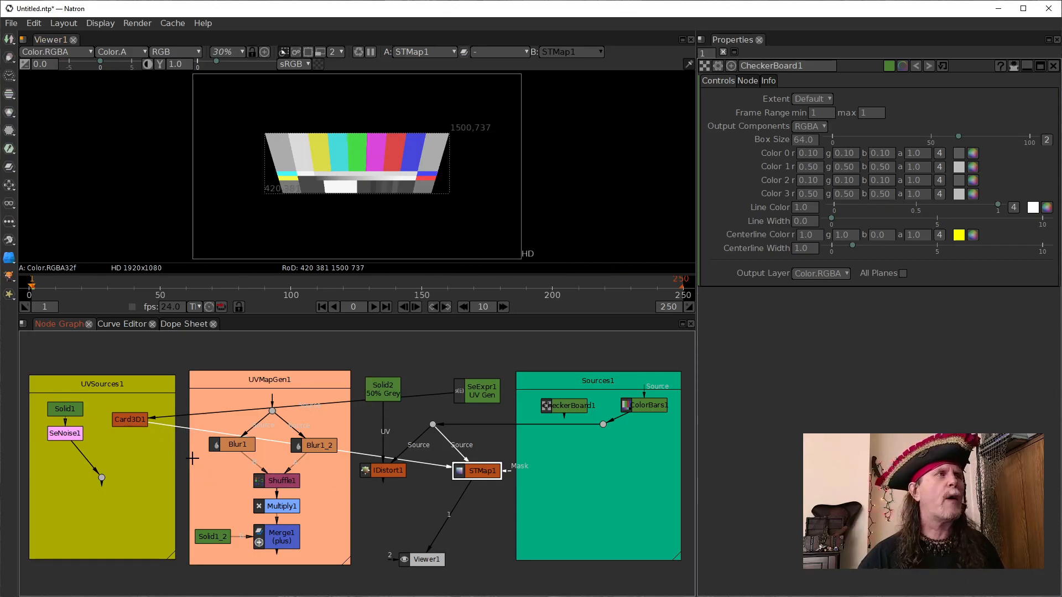
- Reconnect STMap1's UV input to SeExpr1 and switch the shared source to CheckerBoard1, with IDistort1 in the viewer
drag(199, 436, 476, 403)
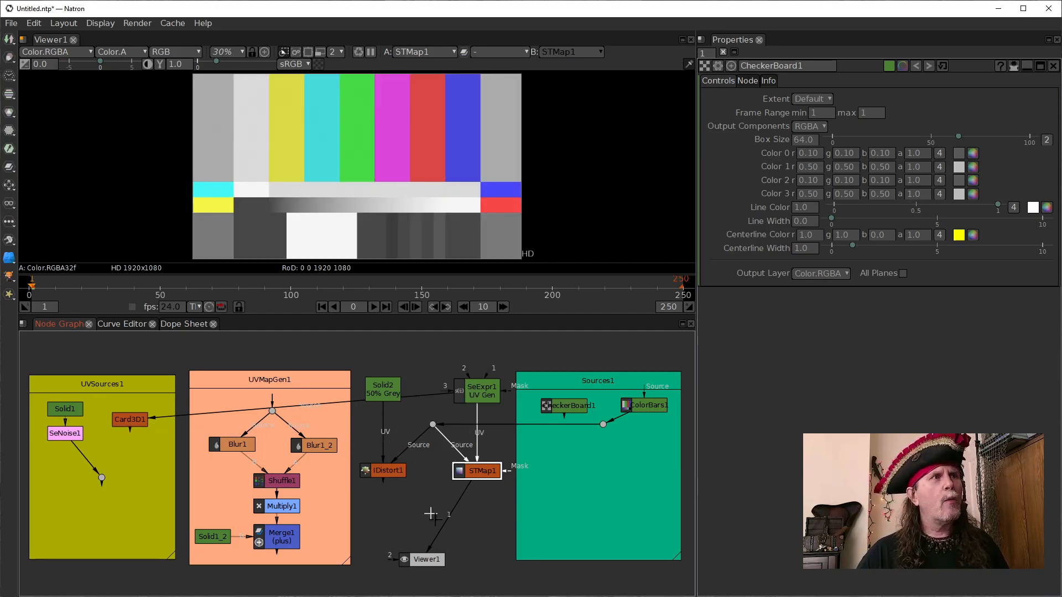
drag(540, 424, 546, 407)
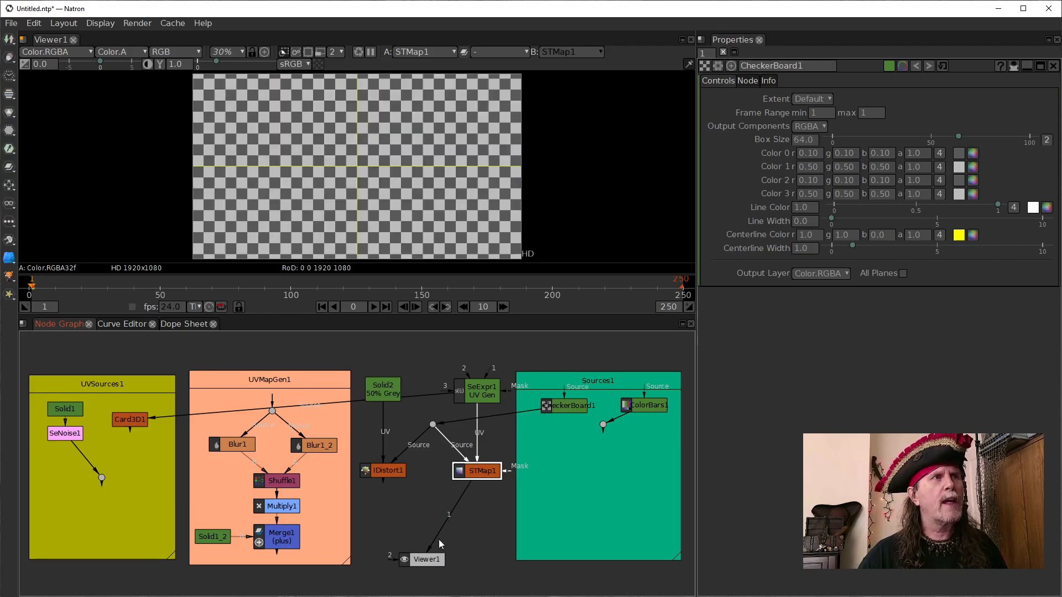
drag(446, 535, 387, 471)
drag(386, 433, 378, 391)
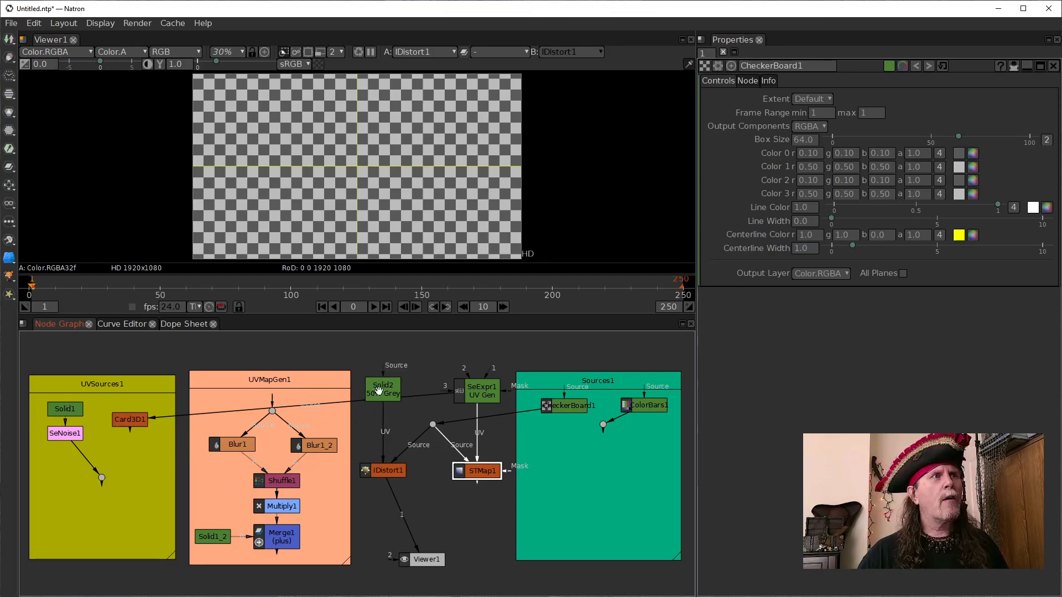
- View Solid1 and SeNoise1 in turn to see the noise source in UVSources1
click(69, 432)
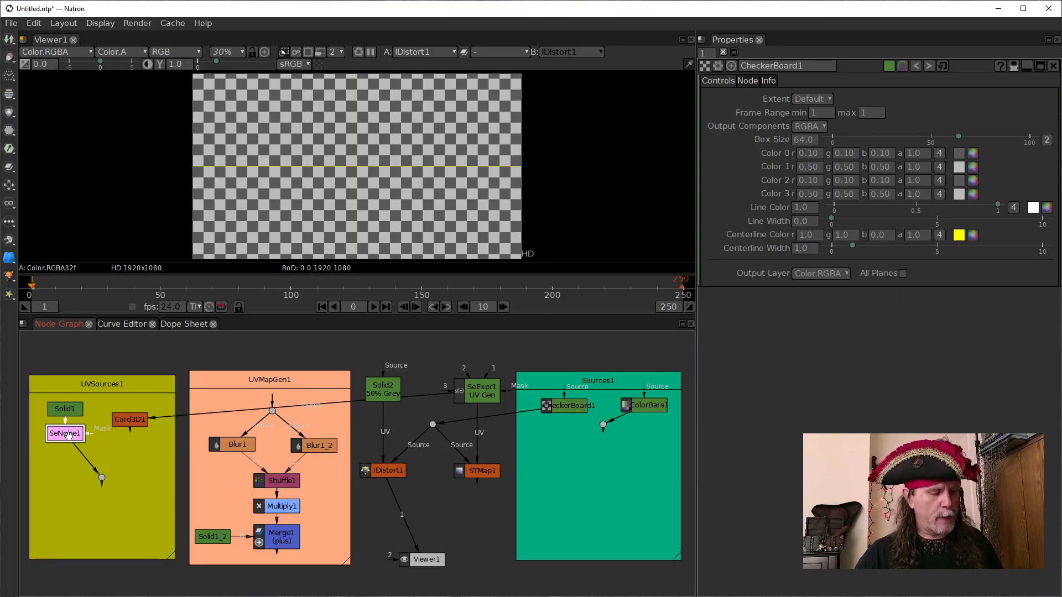
click(66, 411)
key(1)
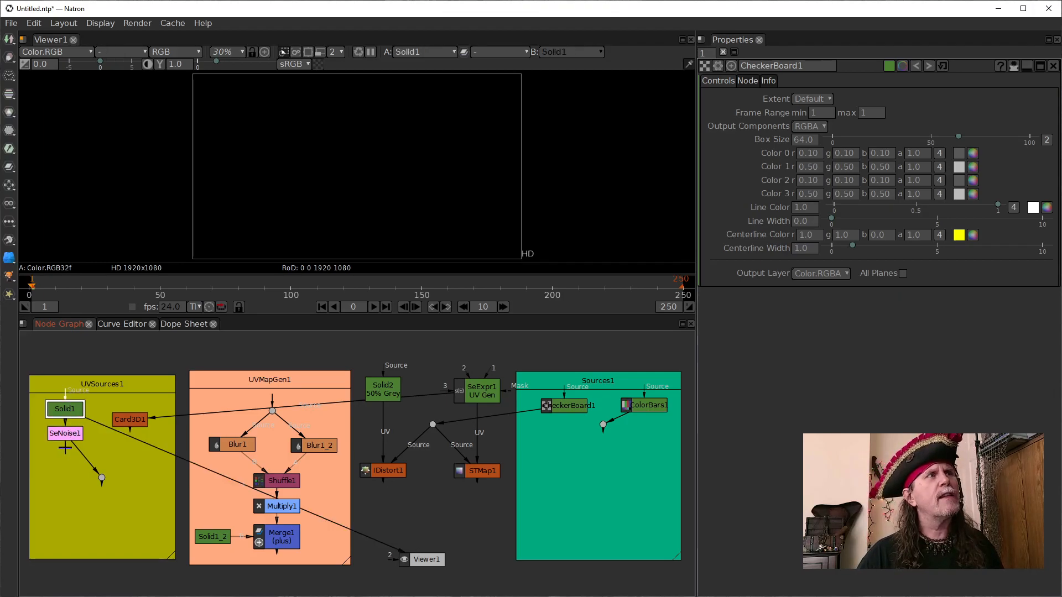
click(72, 434)
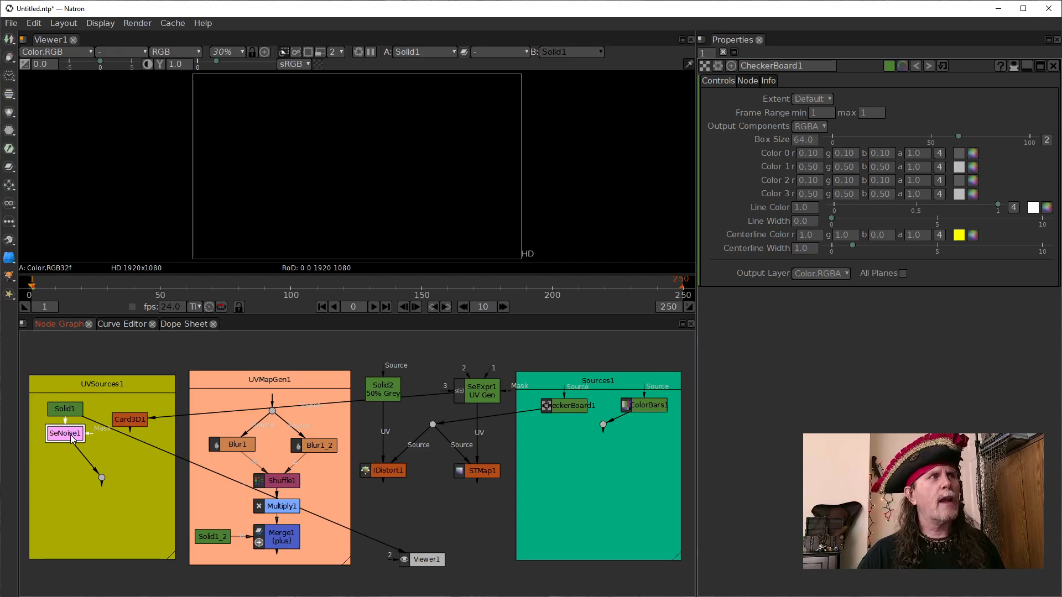
key(1)
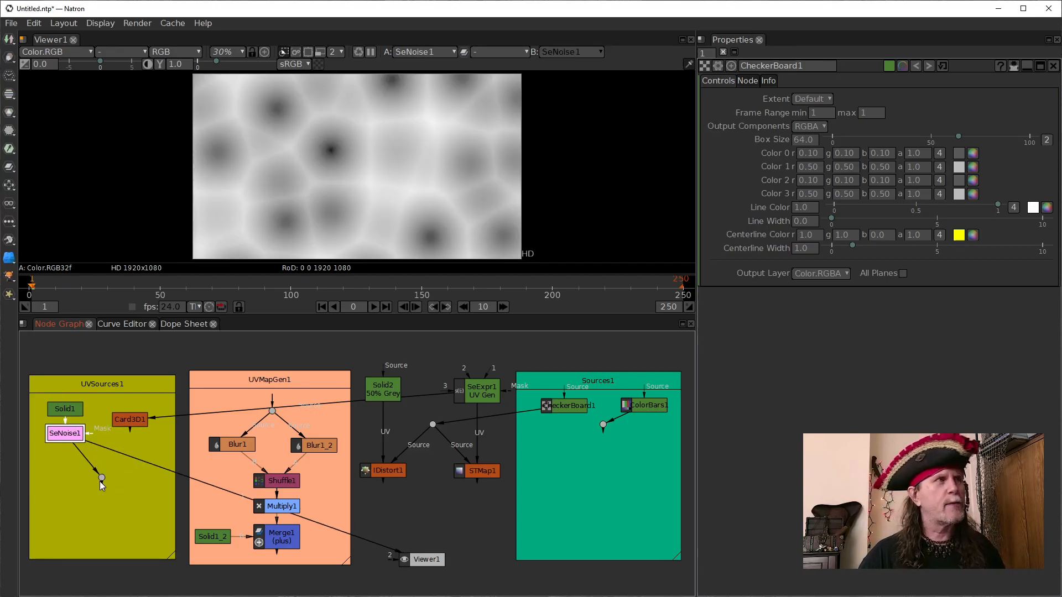
- Open SeNoise1's settings and play its animated Voronoi noise, stopping at frame 161
double_click(66, 430)
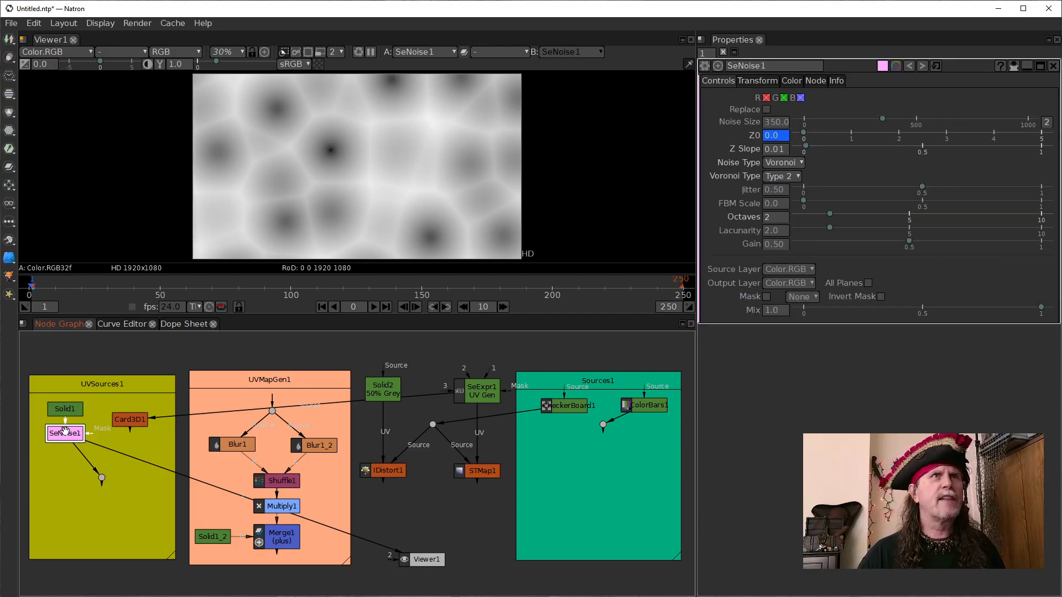
click(375, 308)
click(374, 307)
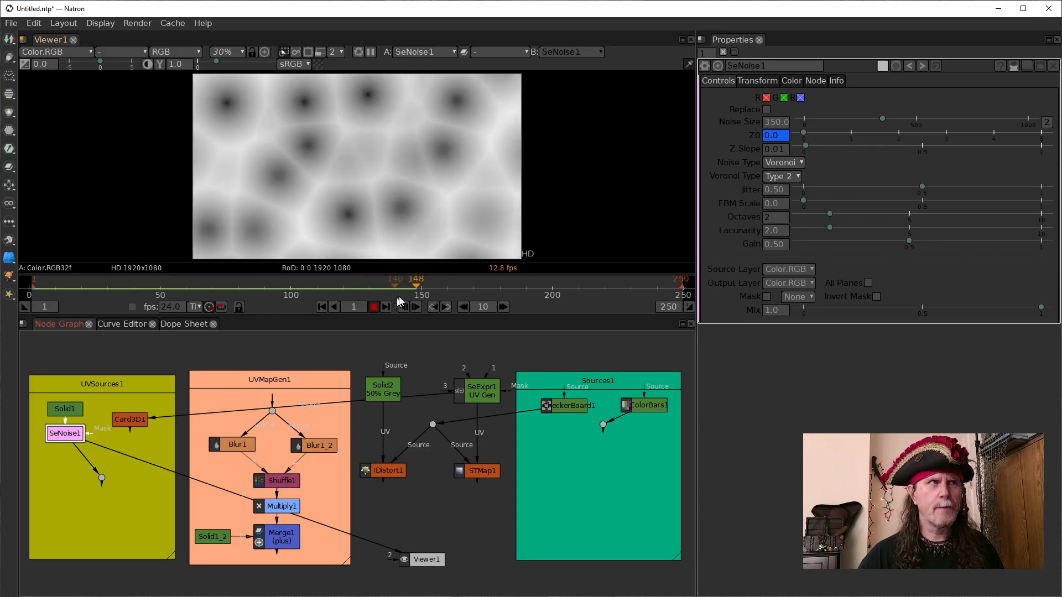
click(374, 307)
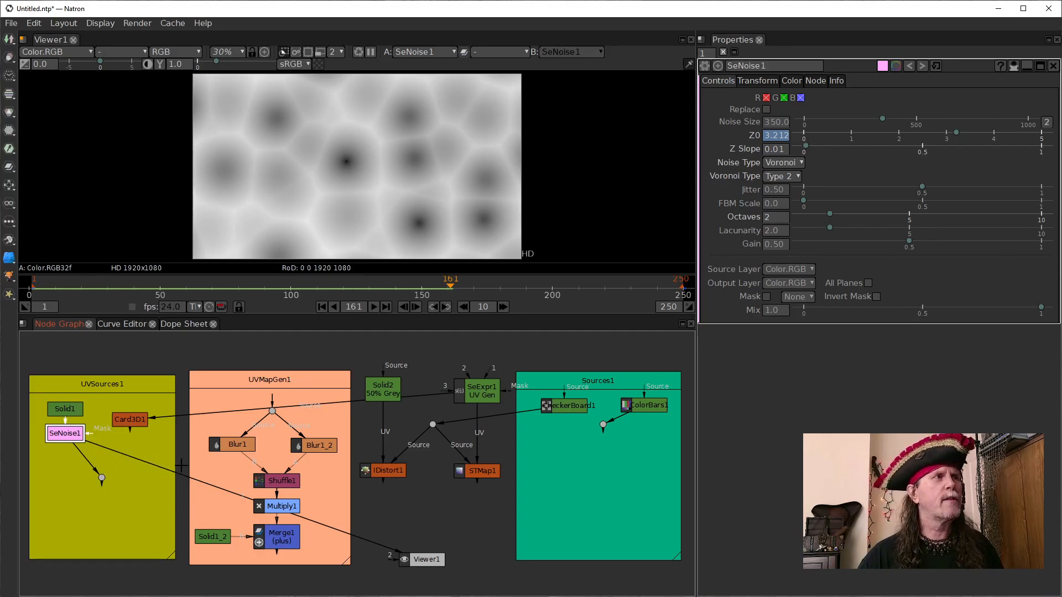
- Connect IDistort1's UV input to SeNoise1's output dot and play the distorted checkerboard from the first frame
drag(188, 480, 386, 473)
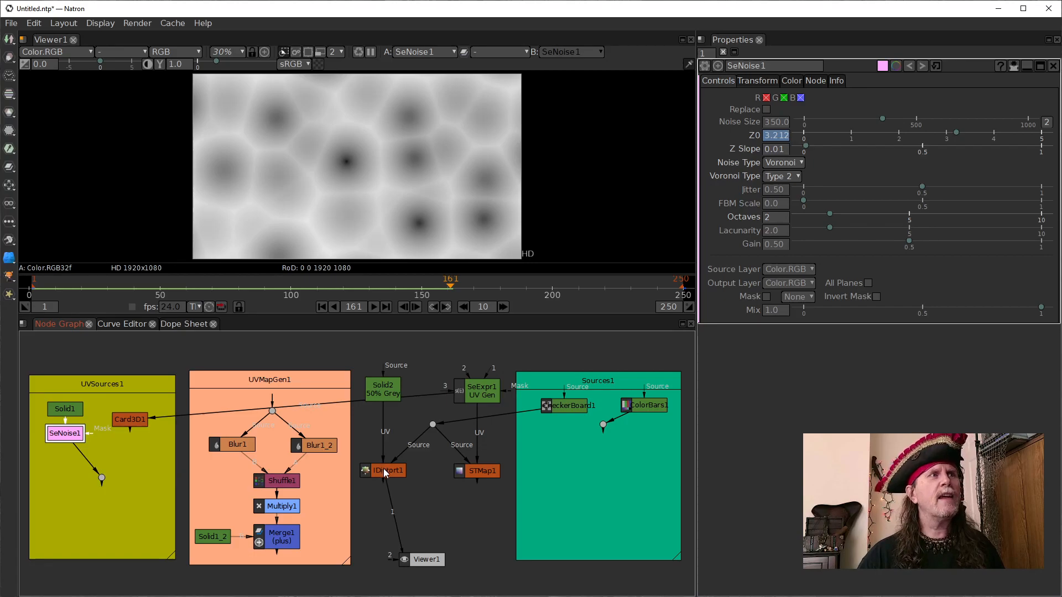
drag(383, 430, 103, 483)
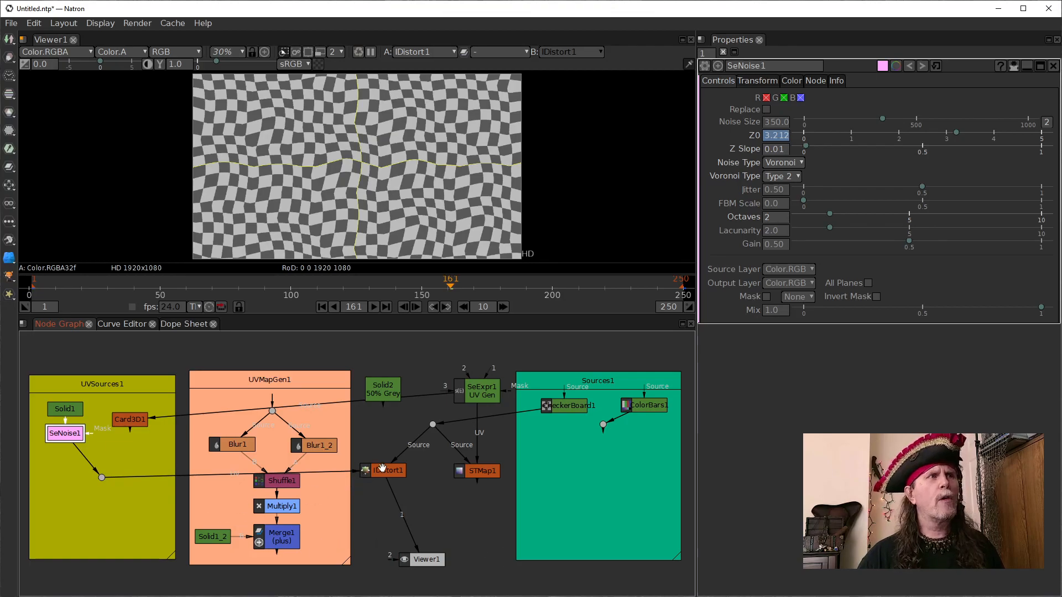
click(322, 307)
click(373, 308)
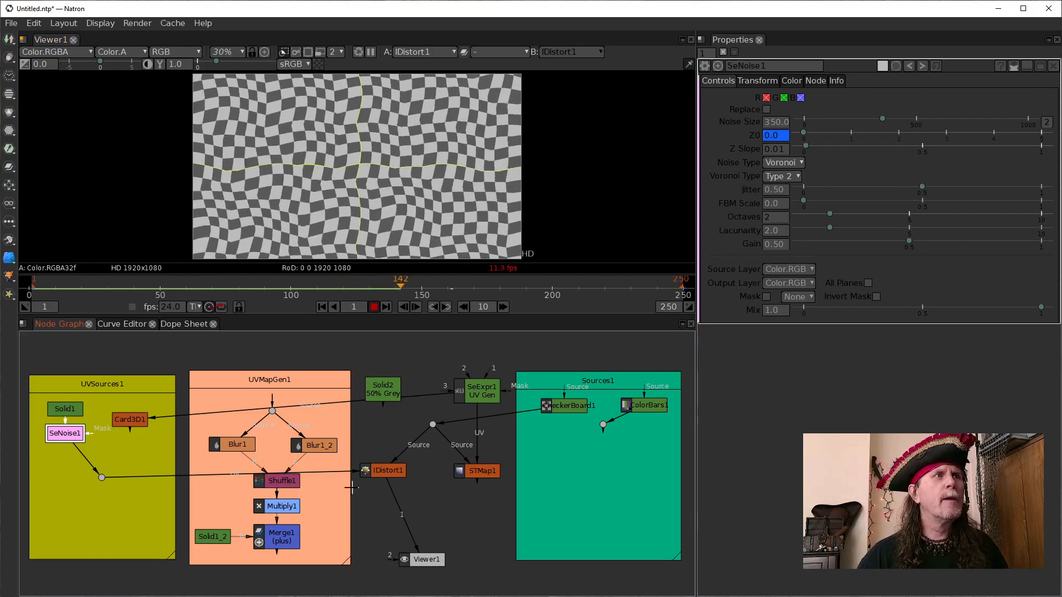
- Return IDistort1's UV input to Solid2, and play STMap1 with its UV input connected to SeNoise1's output dot
drag(324, 473, 381, 390)
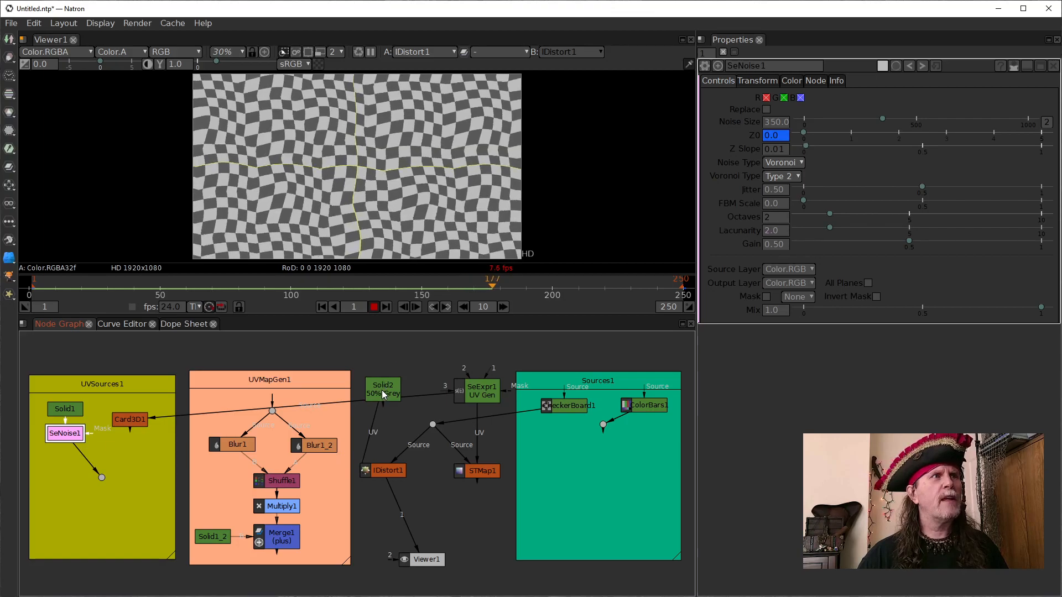
drag(412, 532, 486, 452)
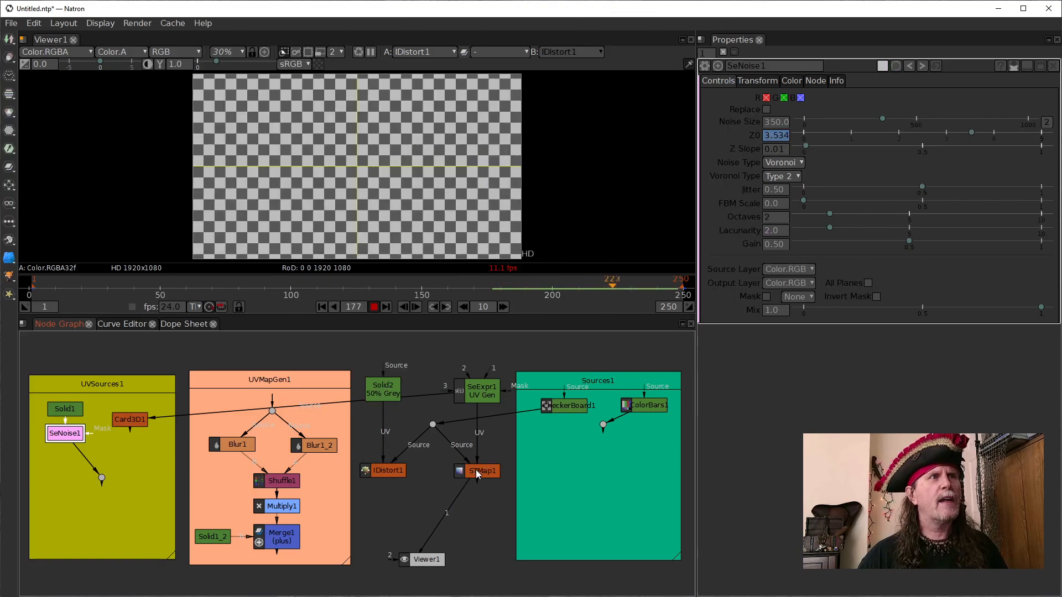
drag(476, 458, 102, 478)
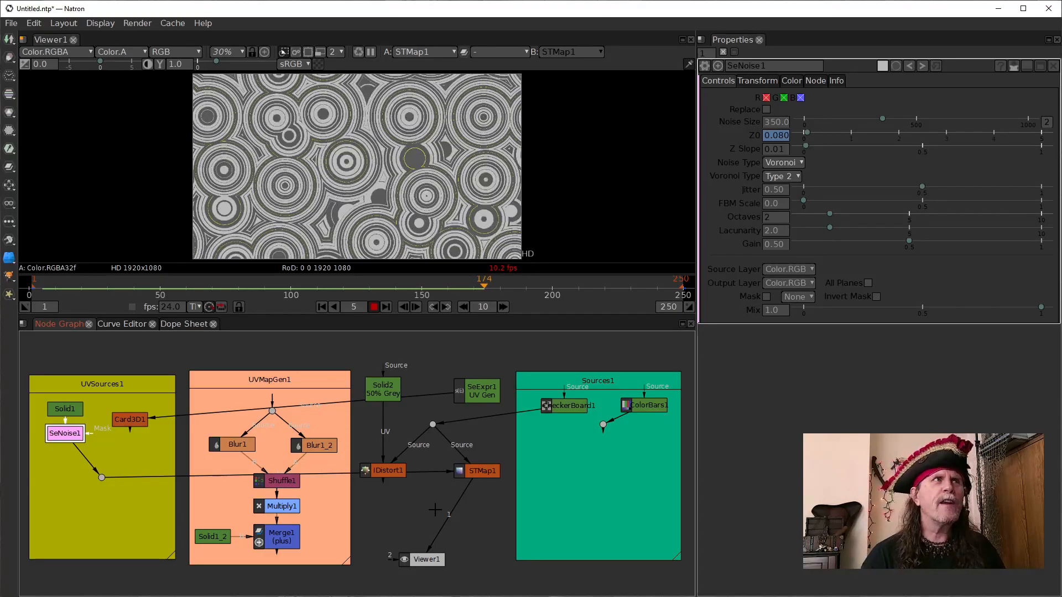
click(374, 307)
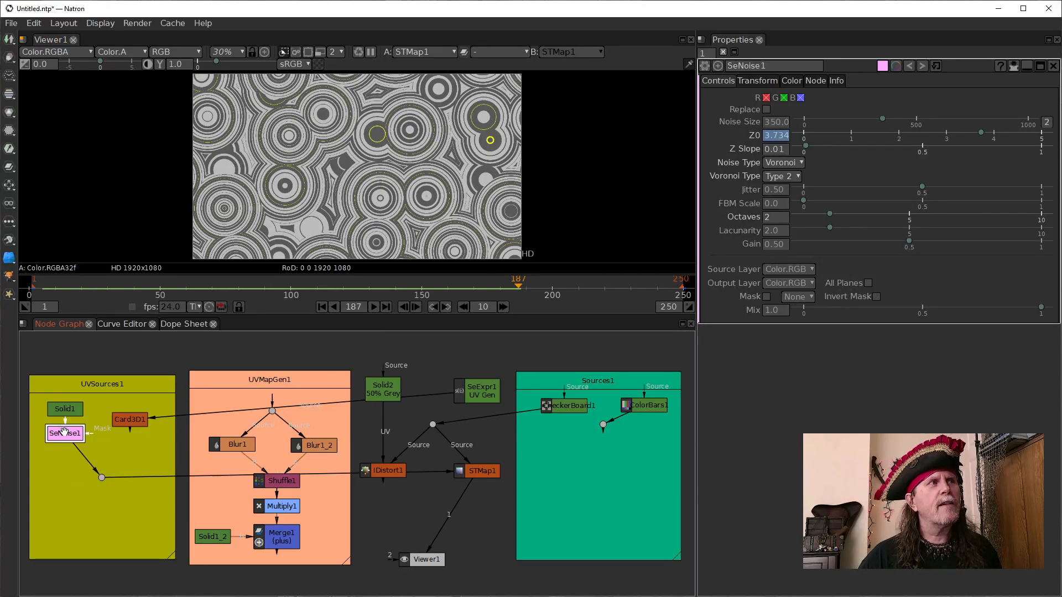
- Compare SeNoise1, CheckerBoard1 and STMap1 in the viewer, using the first frame
key(1)
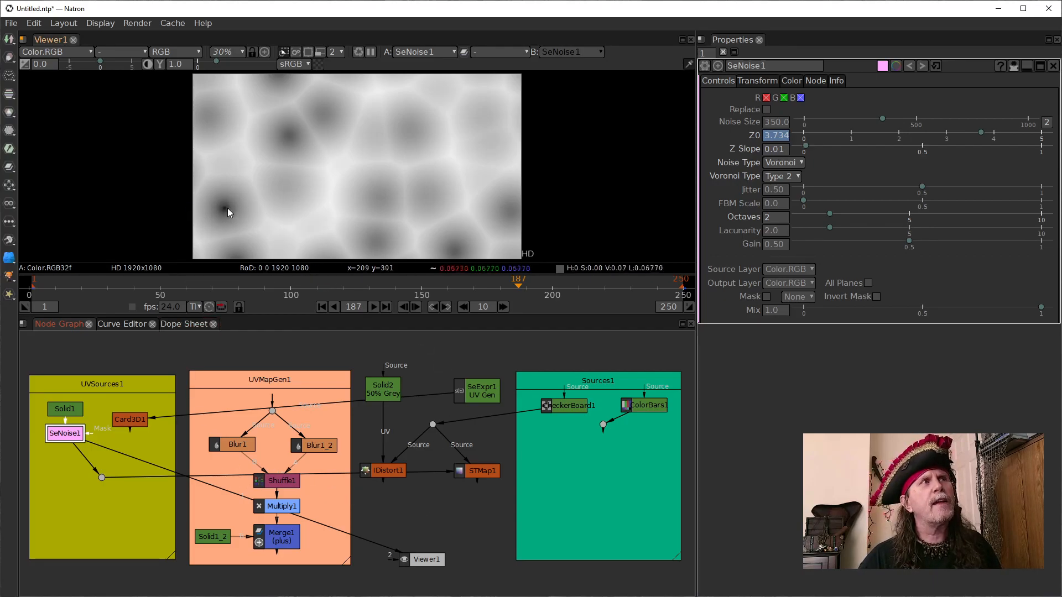
click(321, 307)
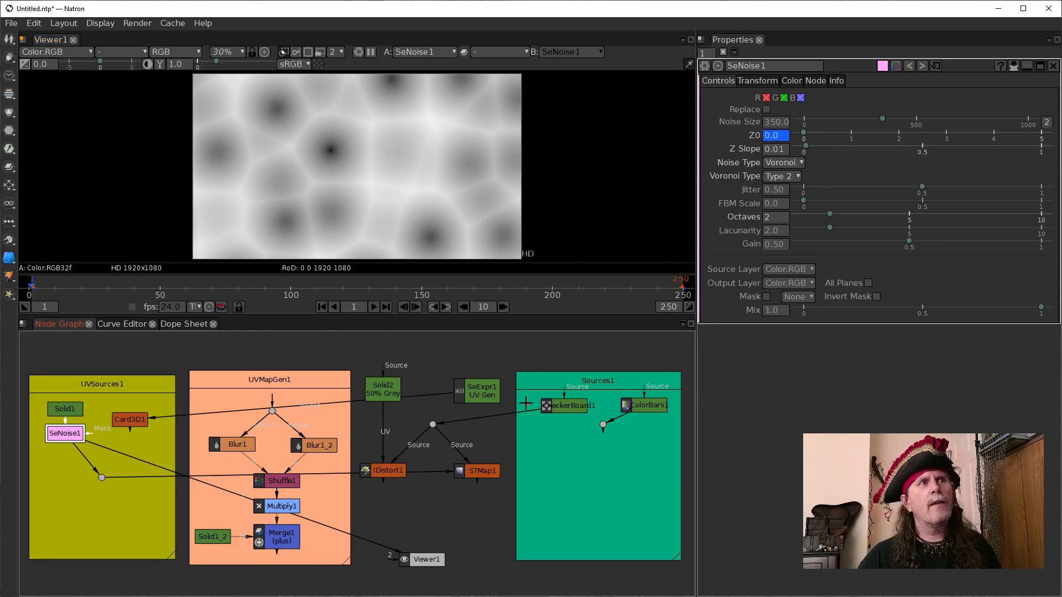
click(560, 404)
key(1)
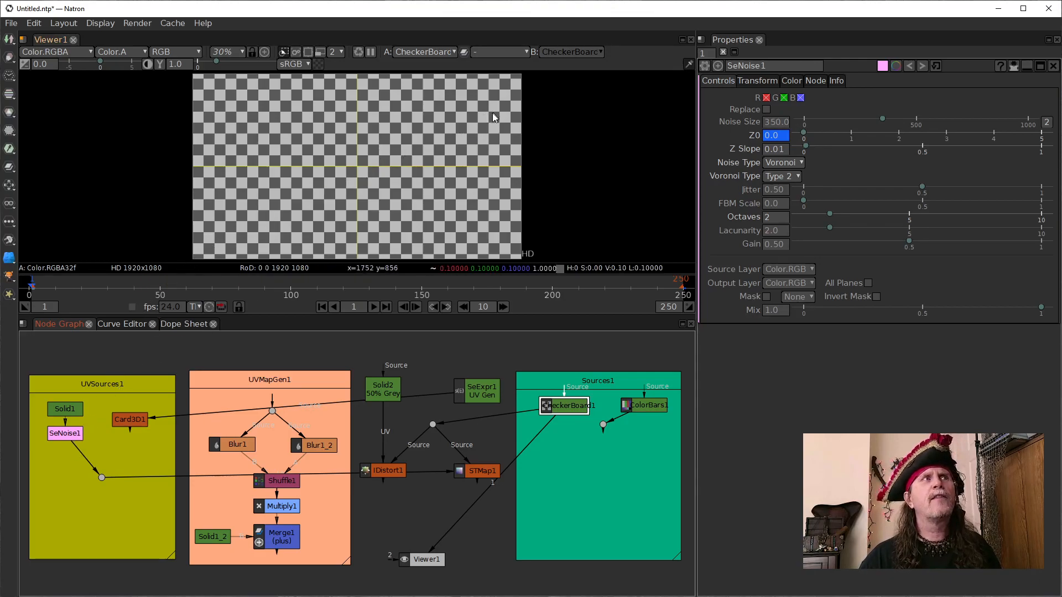
click(59, 434)
key(1)
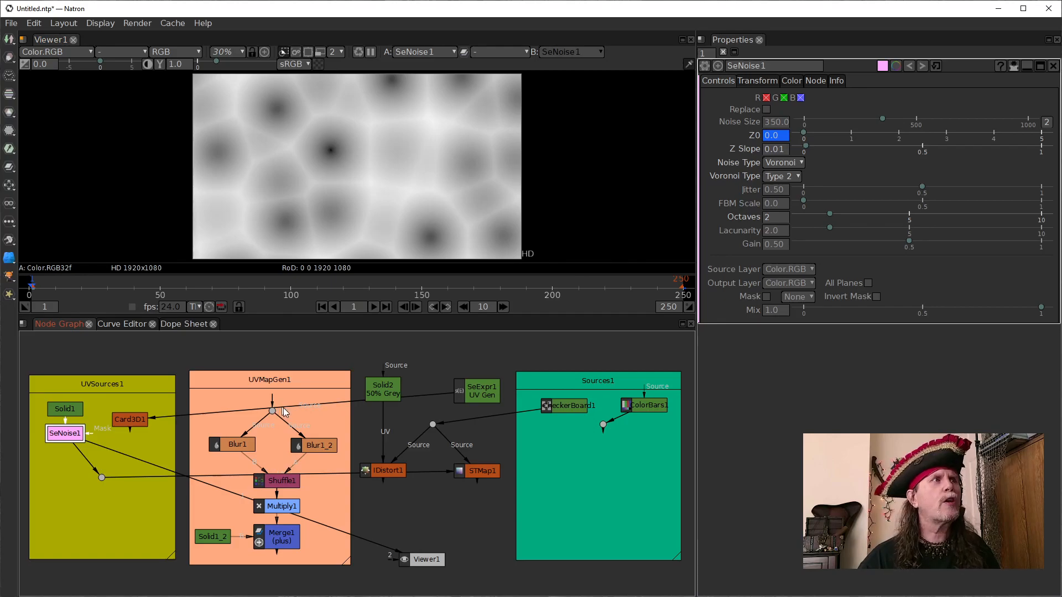
drag(482, 477, 483, 483)
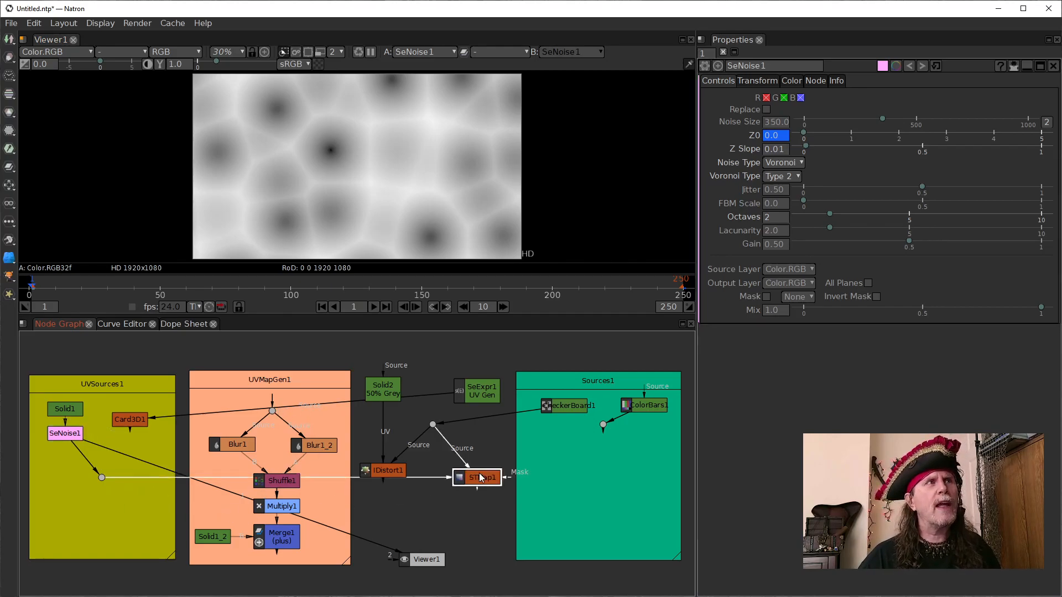
key(1)
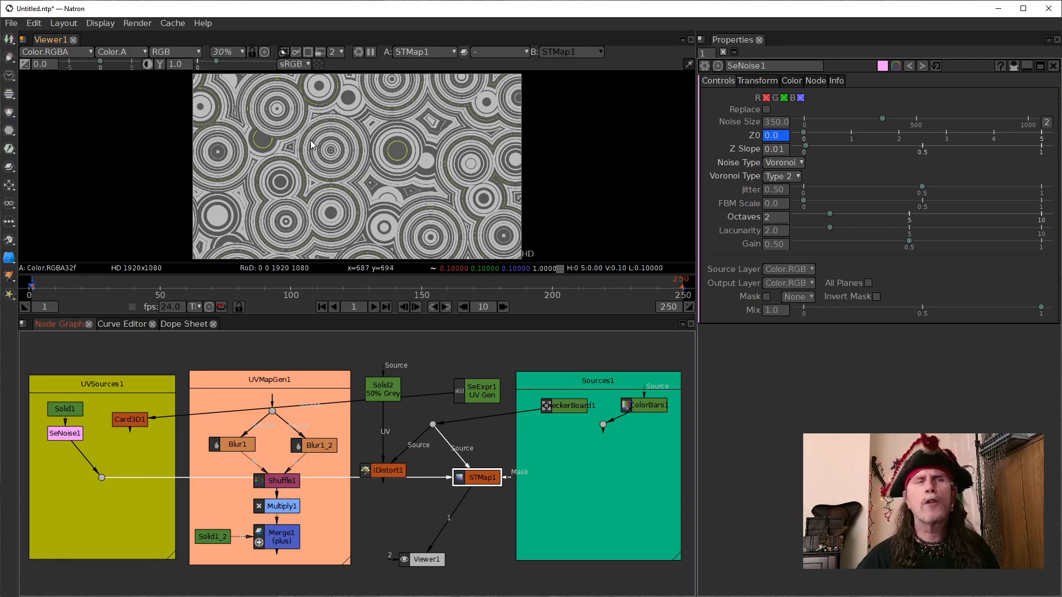
- Switch the shared source to ColorBars1 and play STMap1's noise-driven result, stopping at frame 202
drag(474, 424, 599, 428)
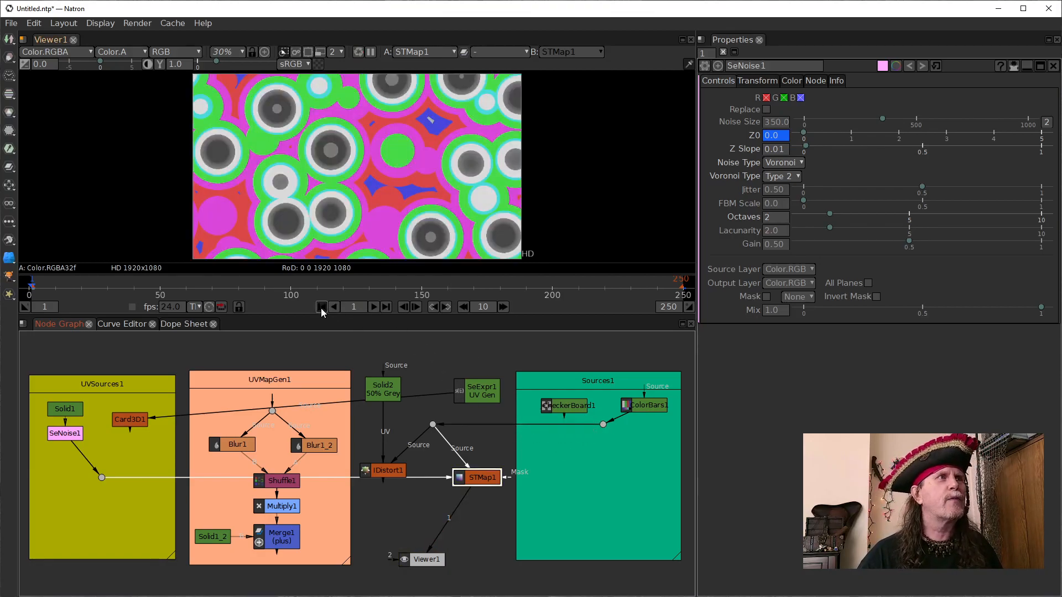
click(374, 308)
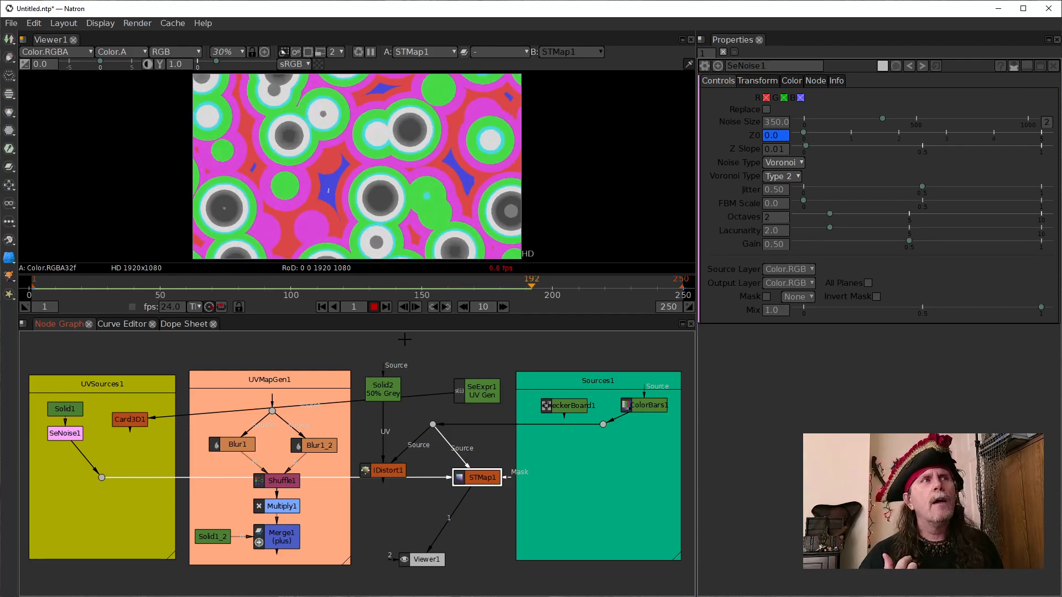
click(375, 309)
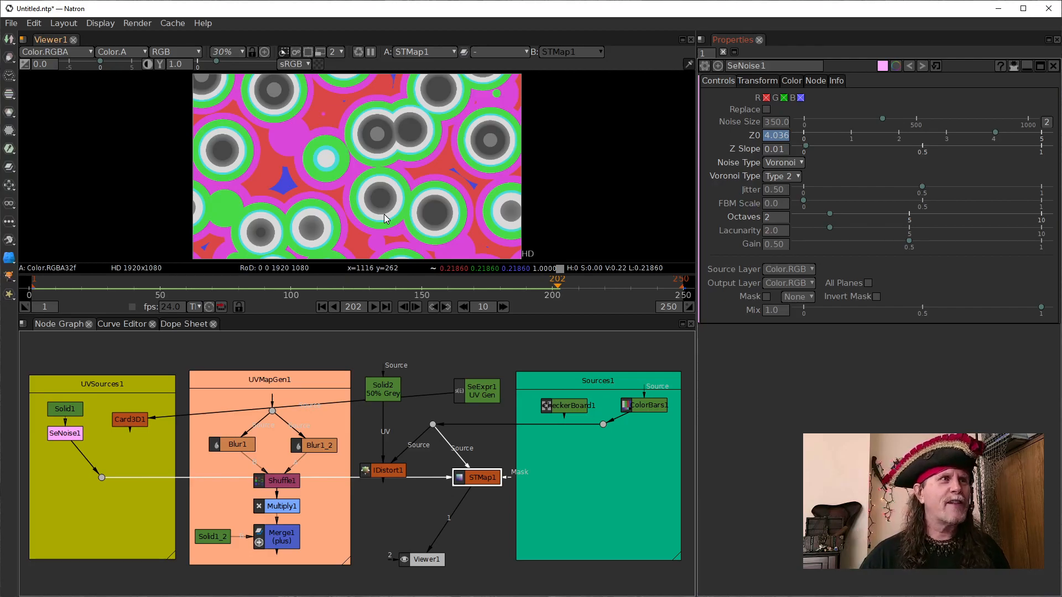
- Reconnect STMap1's UV input to SeExpr1, and view Blur1 with its settings open
drag(188, 478, 470, 392)
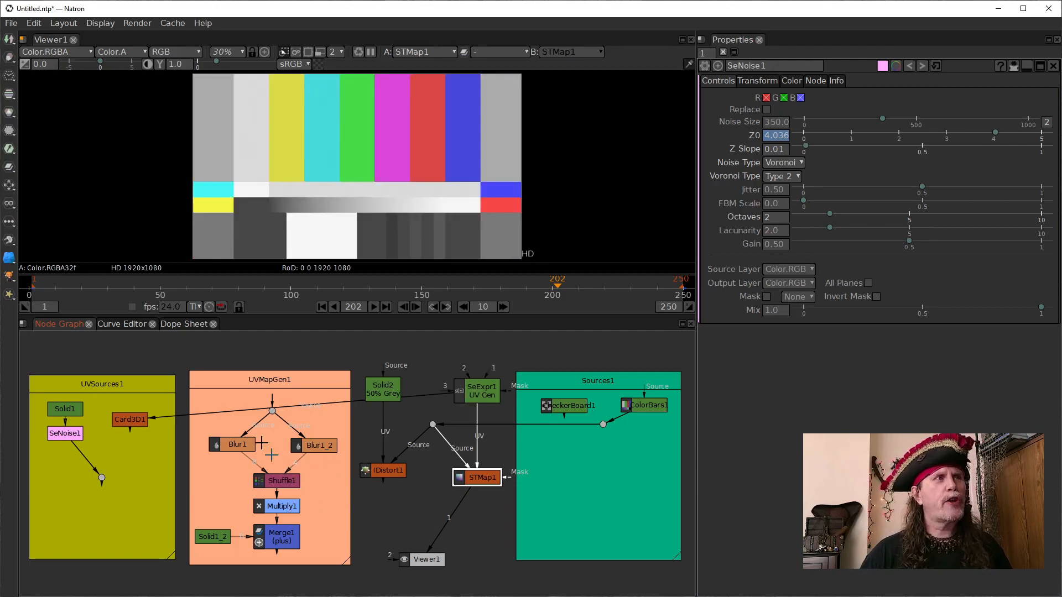
click(221, 447)
key(1)
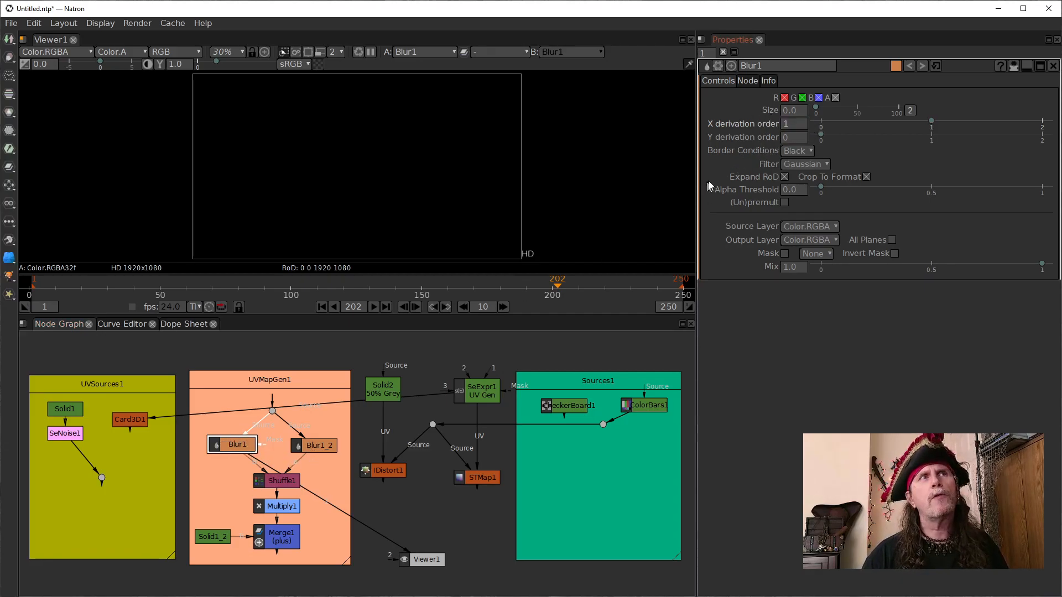
mouse_move(710, 151)
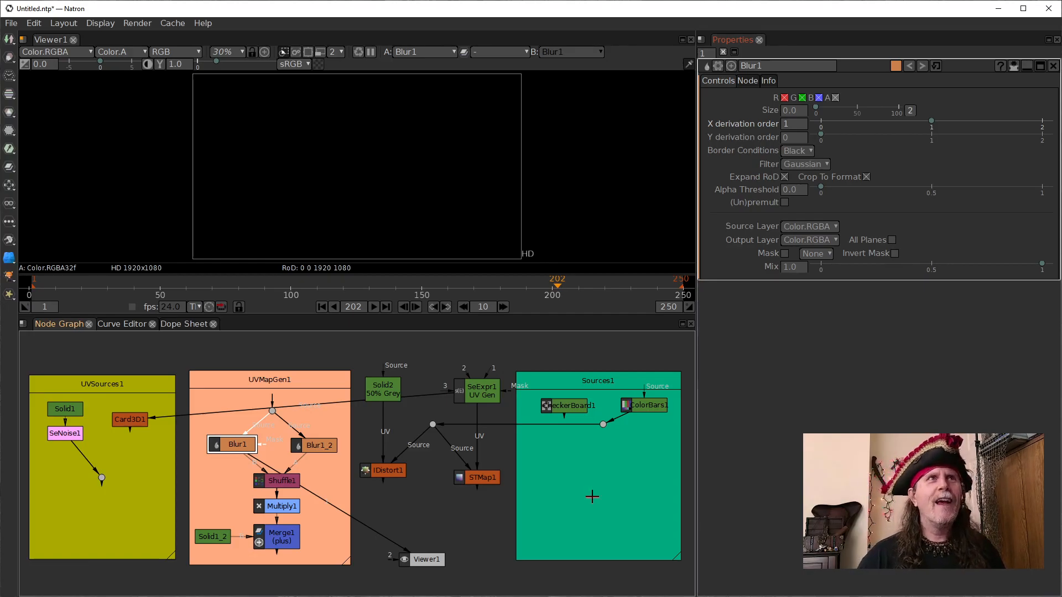
click(330, 447)
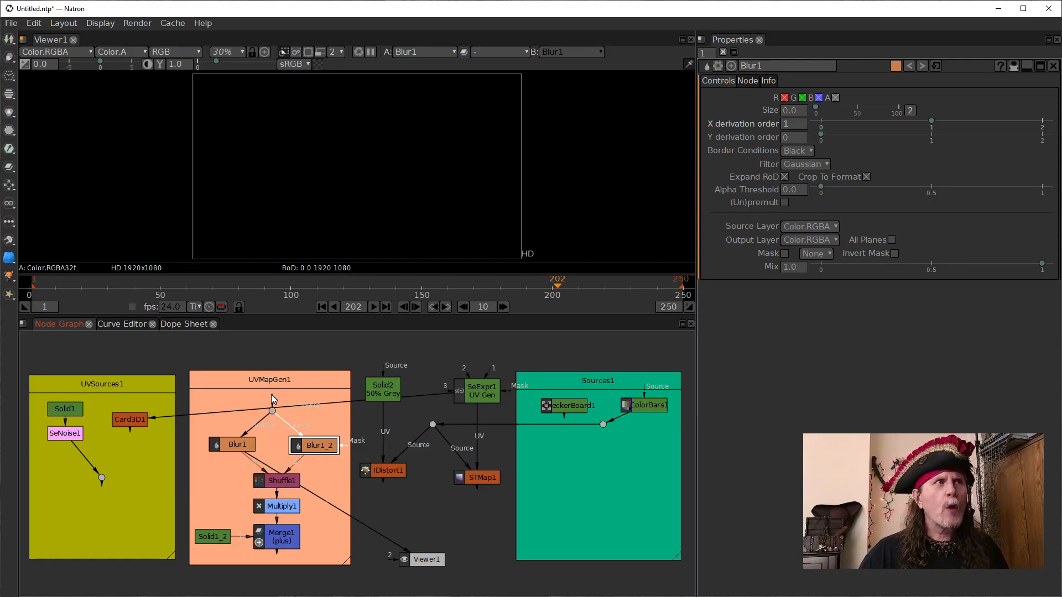
- Connect UVMapGen1's input dot to SeNoise1's output dot and view SeNoise1, Blur1, Blur1_2 and Shuffle1 in sequence
drag(271, 397, 102, 478)
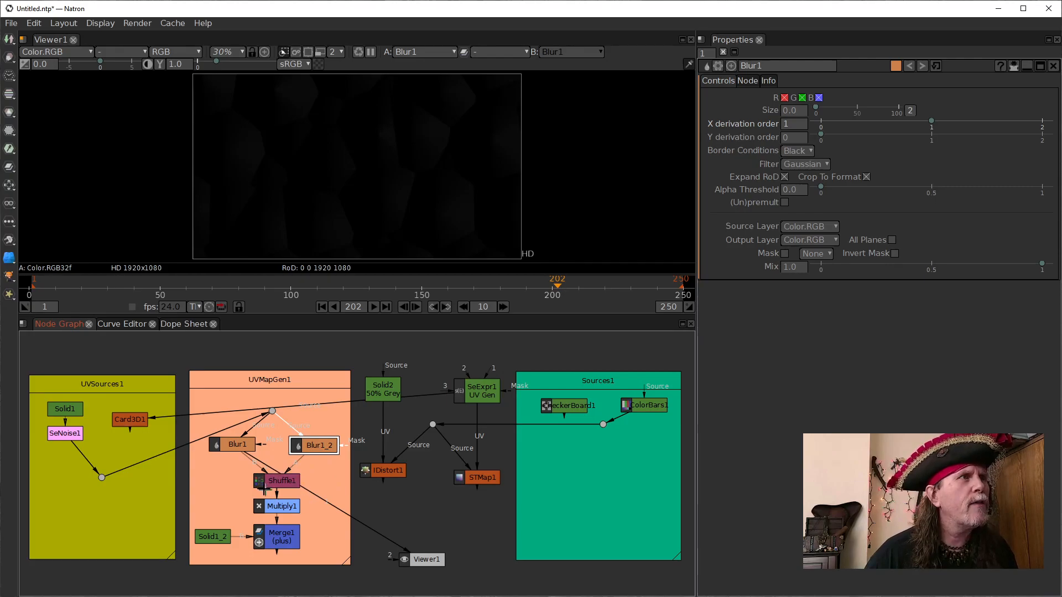
click(70, 433)
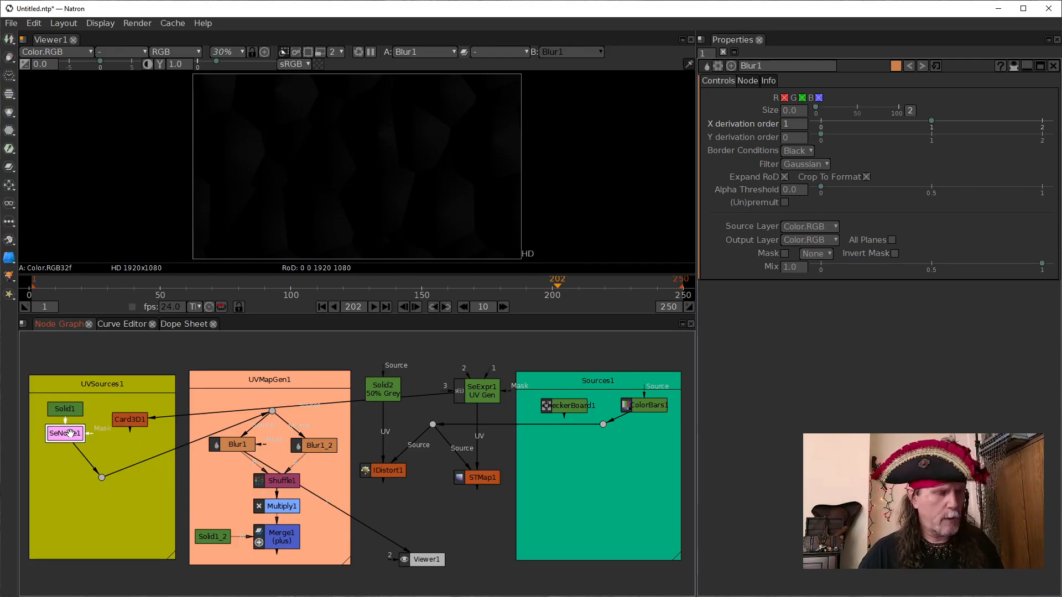
key(1)
click(234, 442)
key(1)
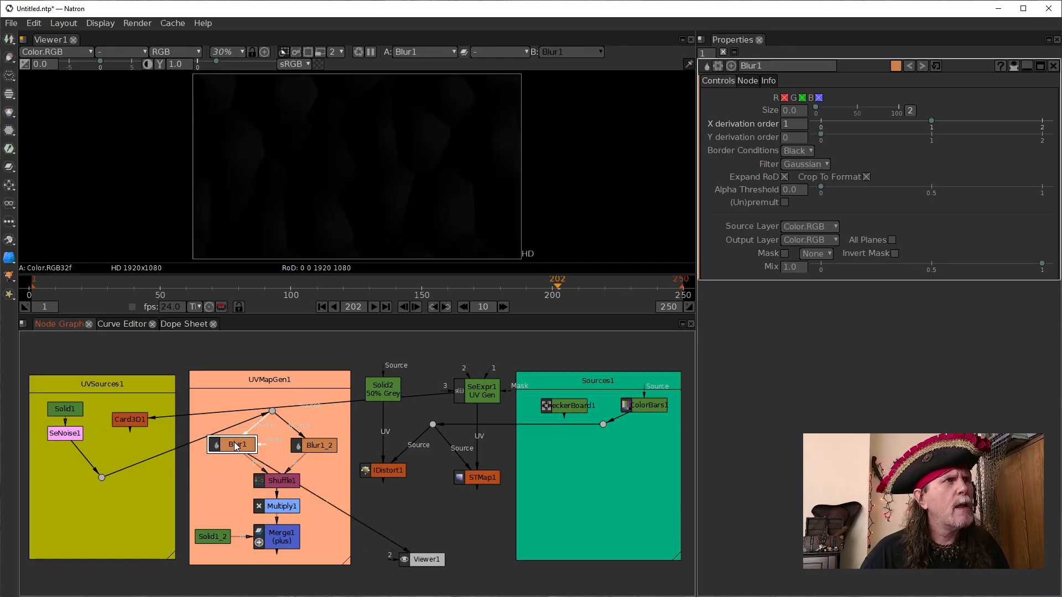
click(318, 446)
key(1)
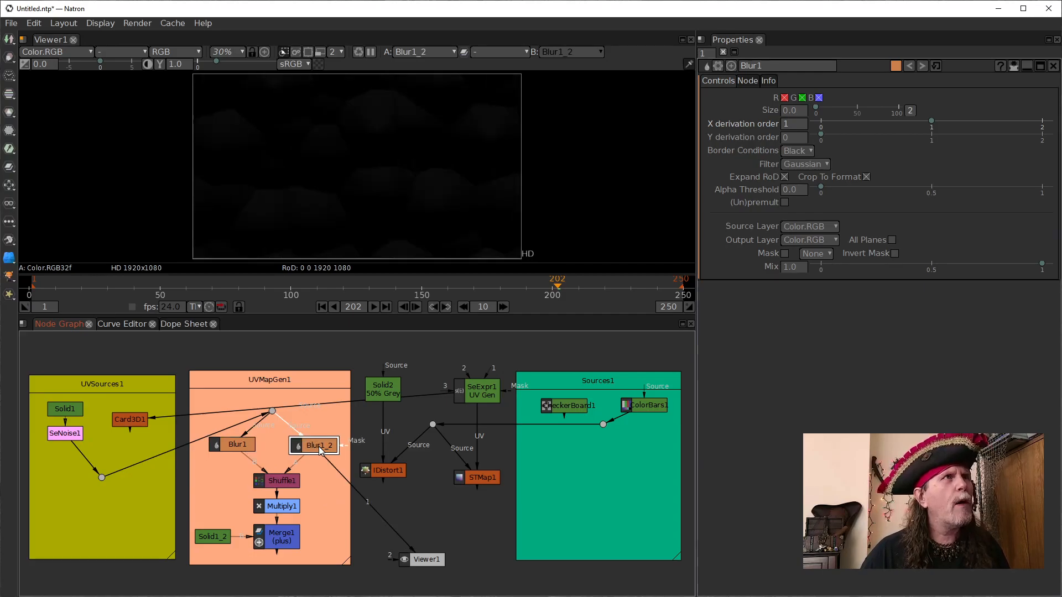
click(276, 476)
key(1)
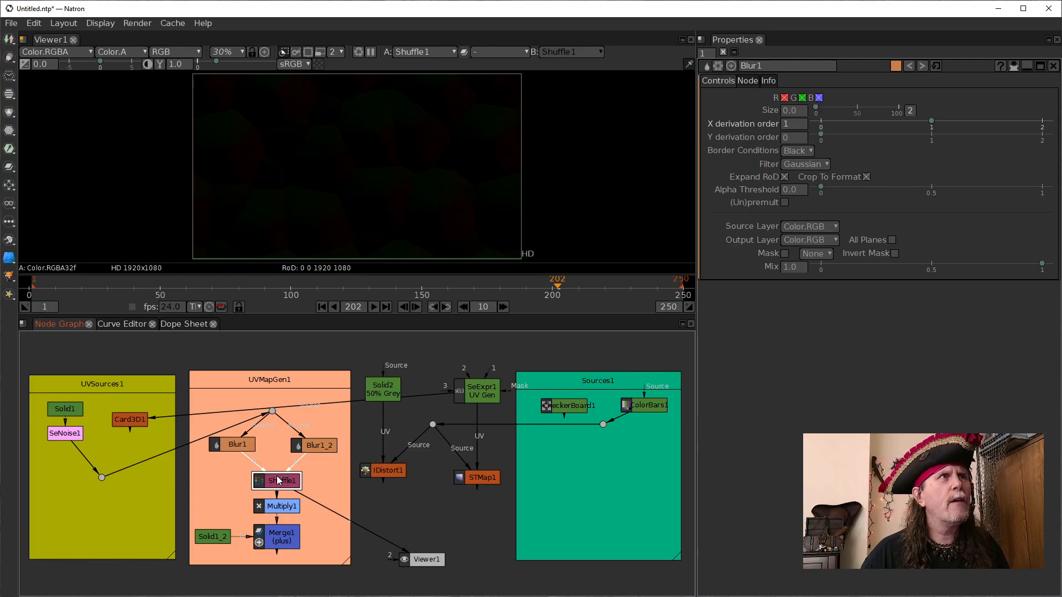
- Compare Multiply1's output with Blur1 and Shuffle1 in the viewer, and open Multiply1's settings
drag(315, 500, 280, 506)
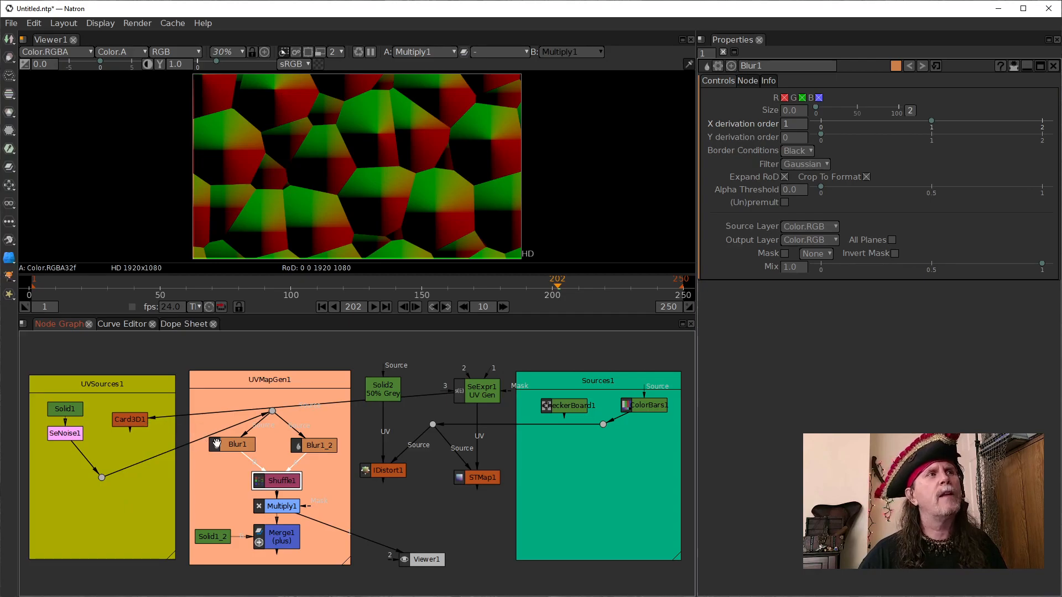
click(235, 447)
key(1)
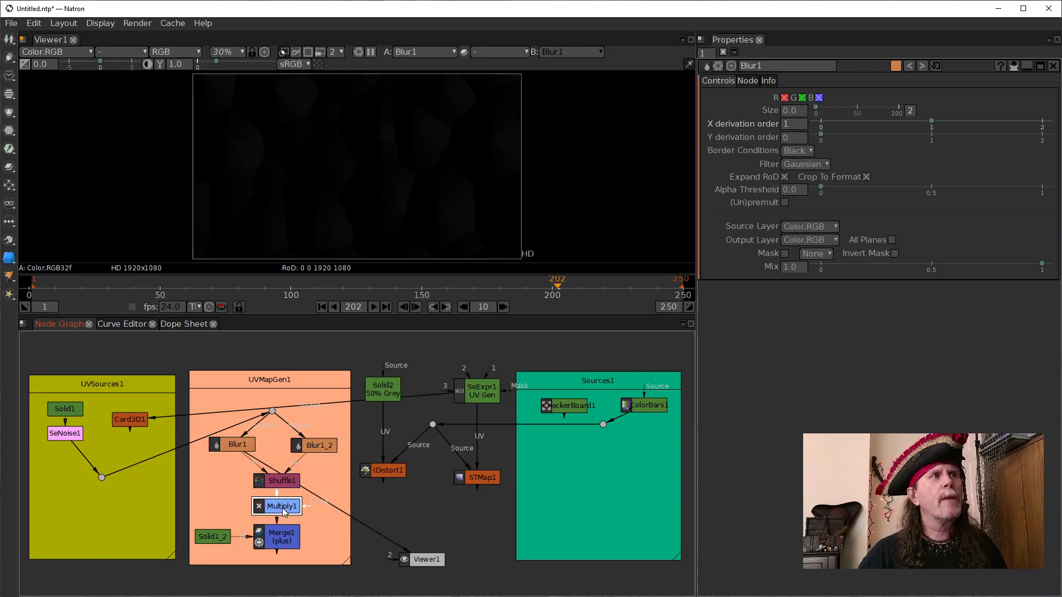
key(1)
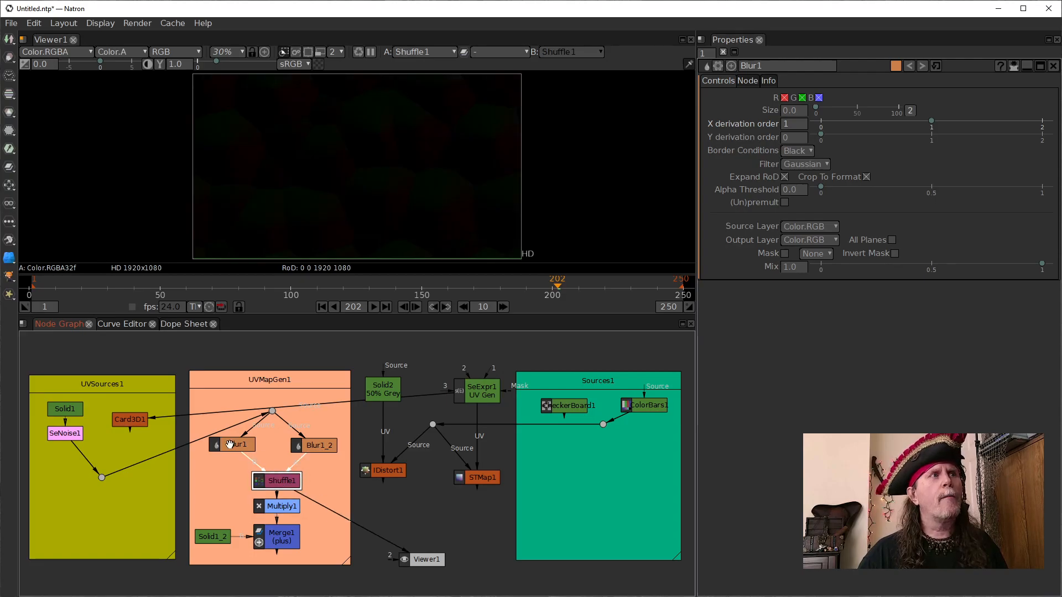
key(1)
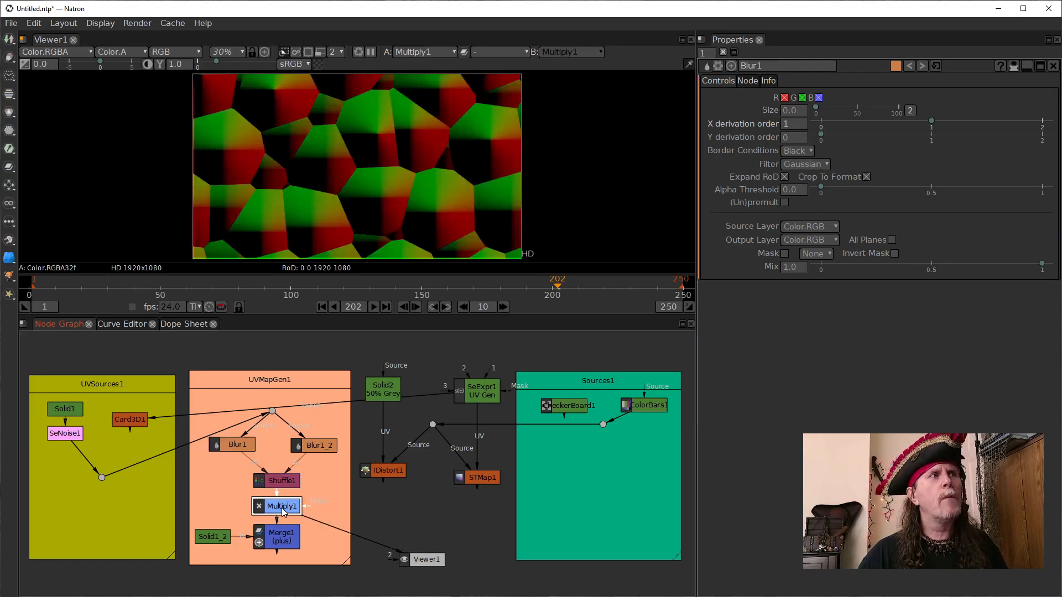
click(282, 510)
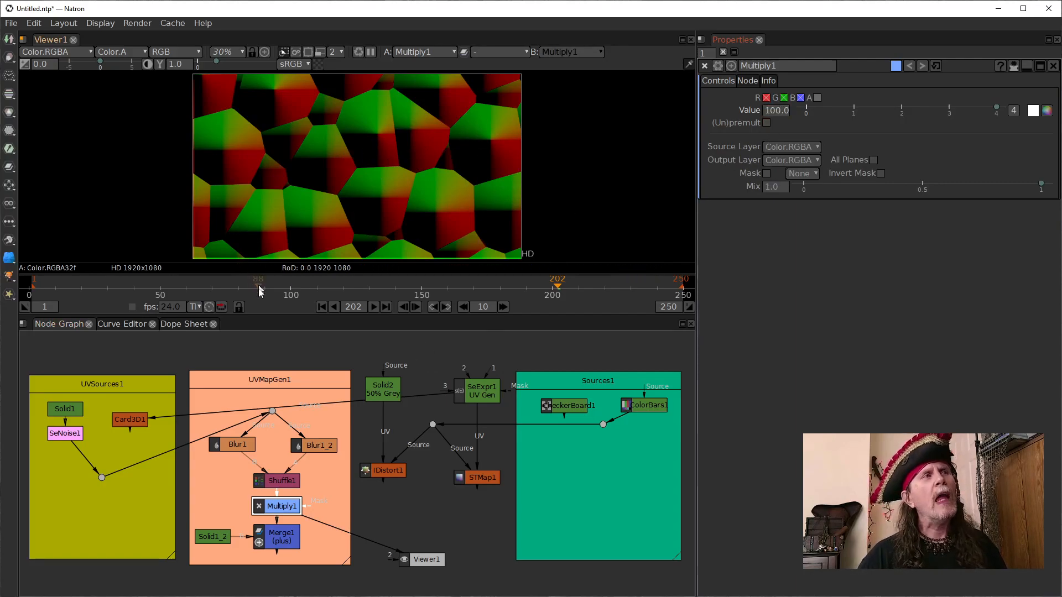
- View SeNoise1 and return to Multiply1 to compare the original noise with its amplified derivatives
click(71, 431)
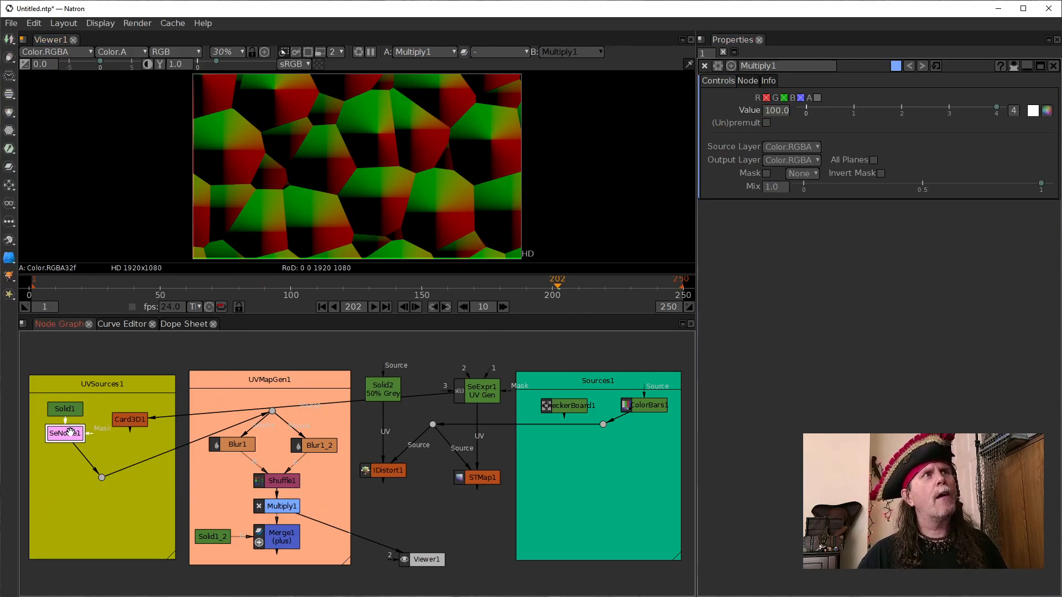
key(1)
click(277, 506)
key(1)
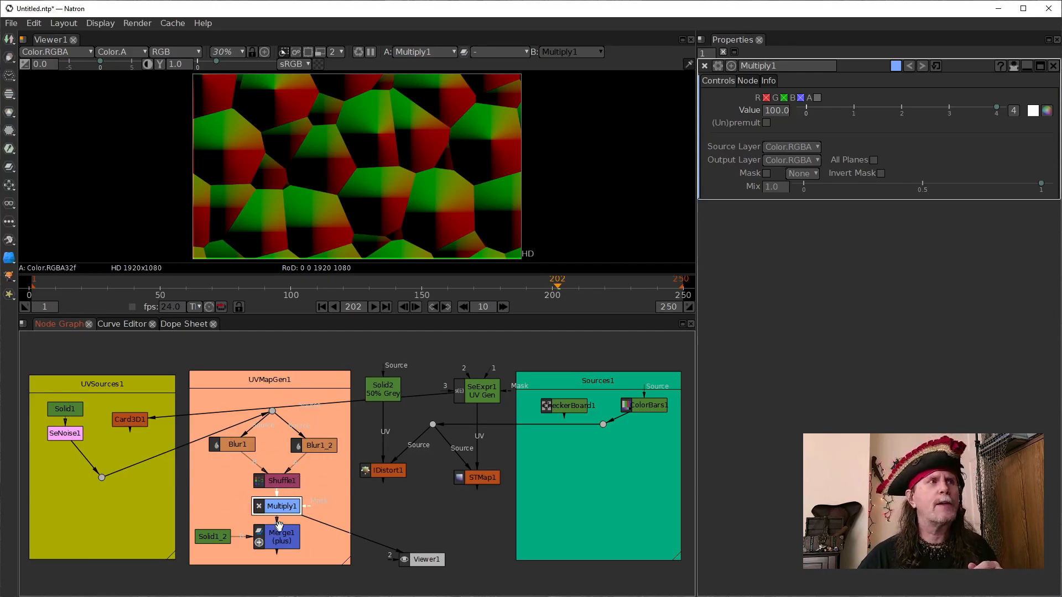
drag(277, 504, 278, 505)
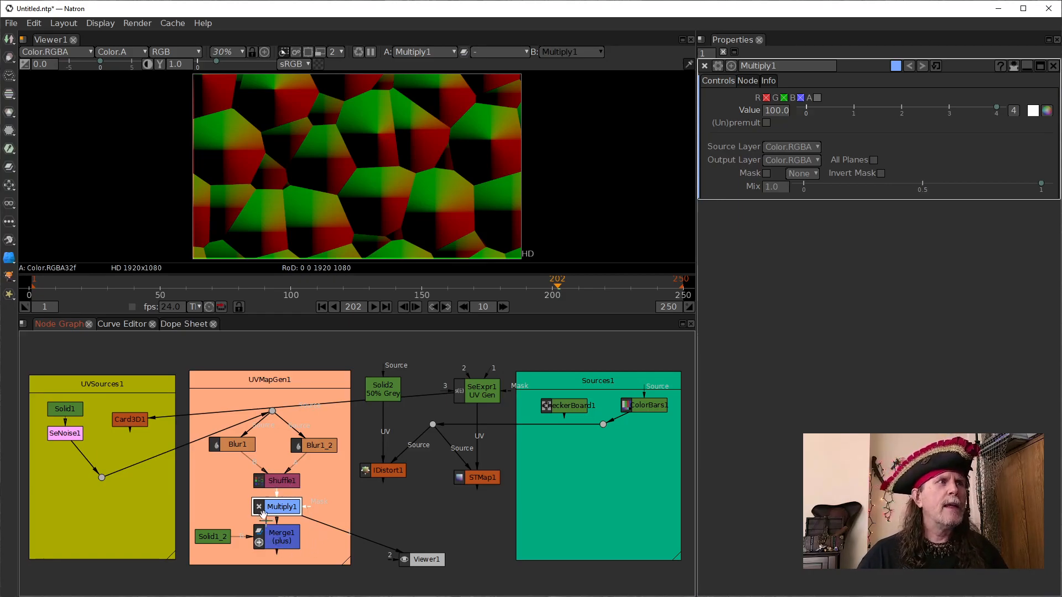
- View Solid1_2 with its settings open, followed by Merge1's combined UV map
click(217, 537)
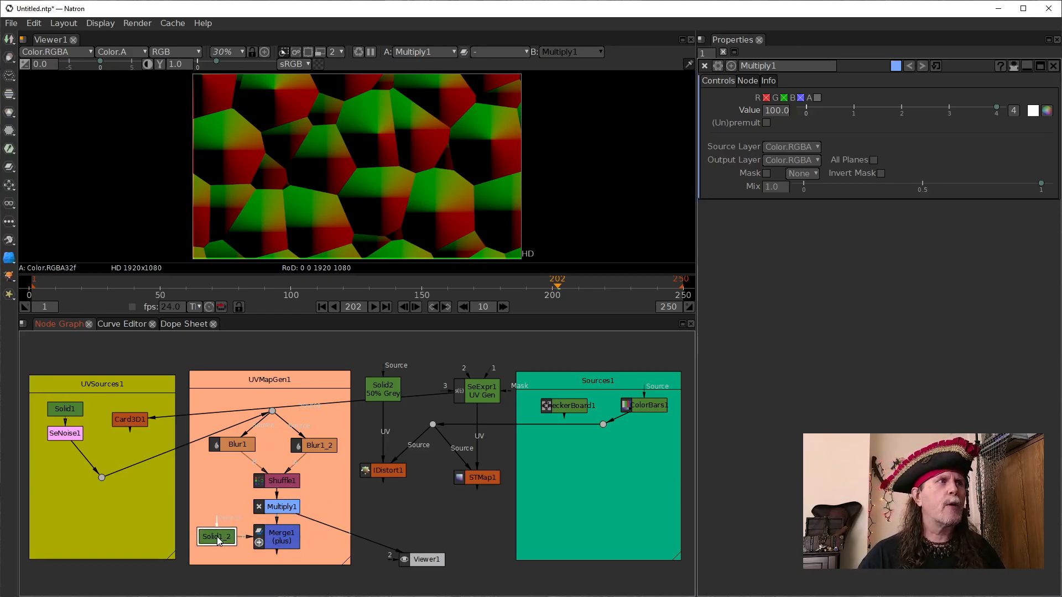
key(1)
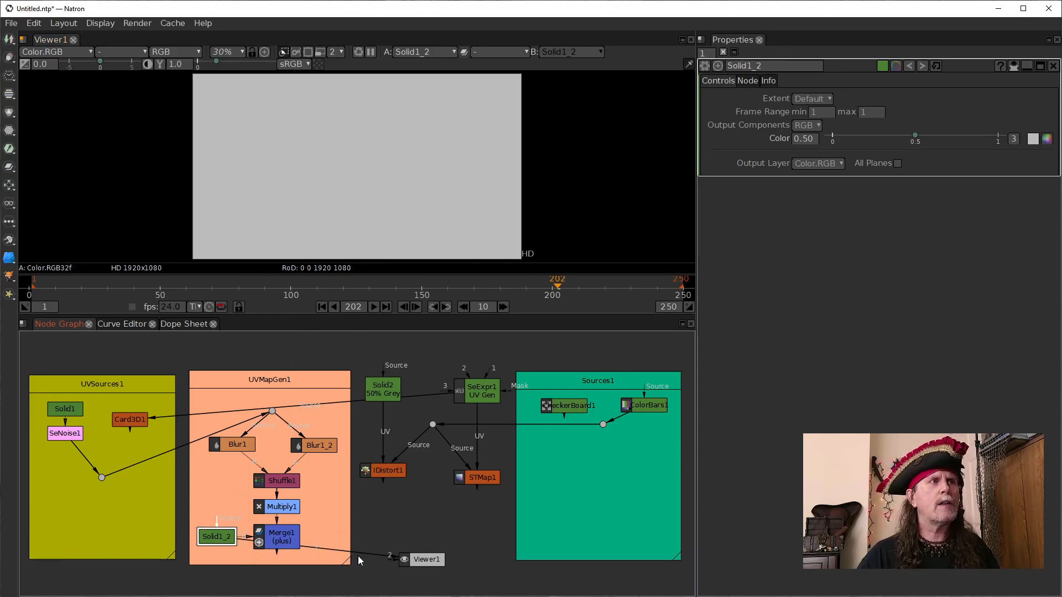
key(2)
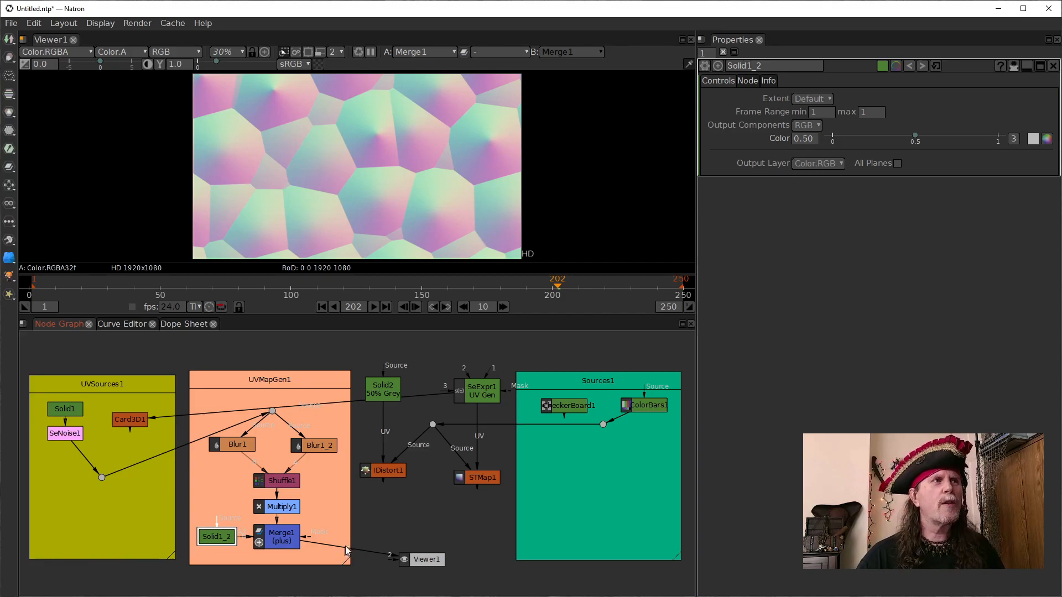
drag(377, 556, 286, 540)
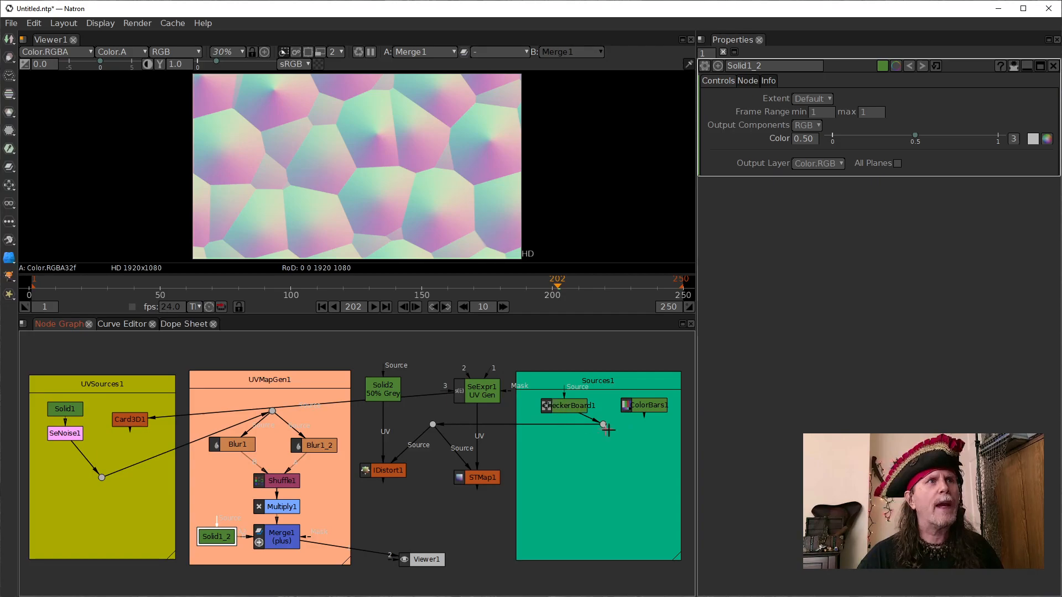
- With CheckerBoard1 as the shared source, connect IDistort1's UV input to Merge1 and play its result from the first frame
drag(362, 547, 288, 542)
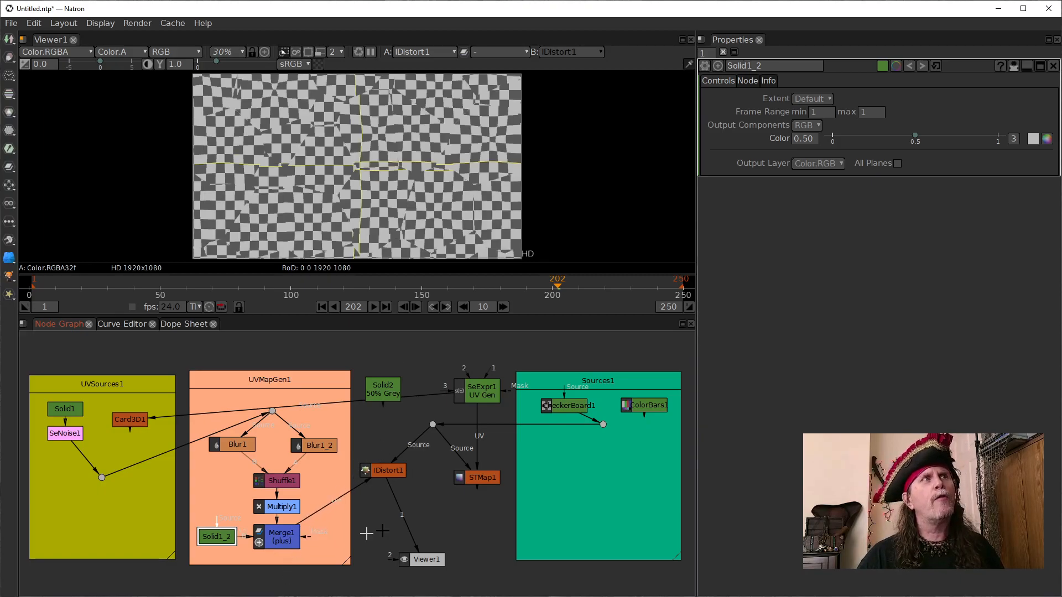
click(321, 306)
click(374, 307)
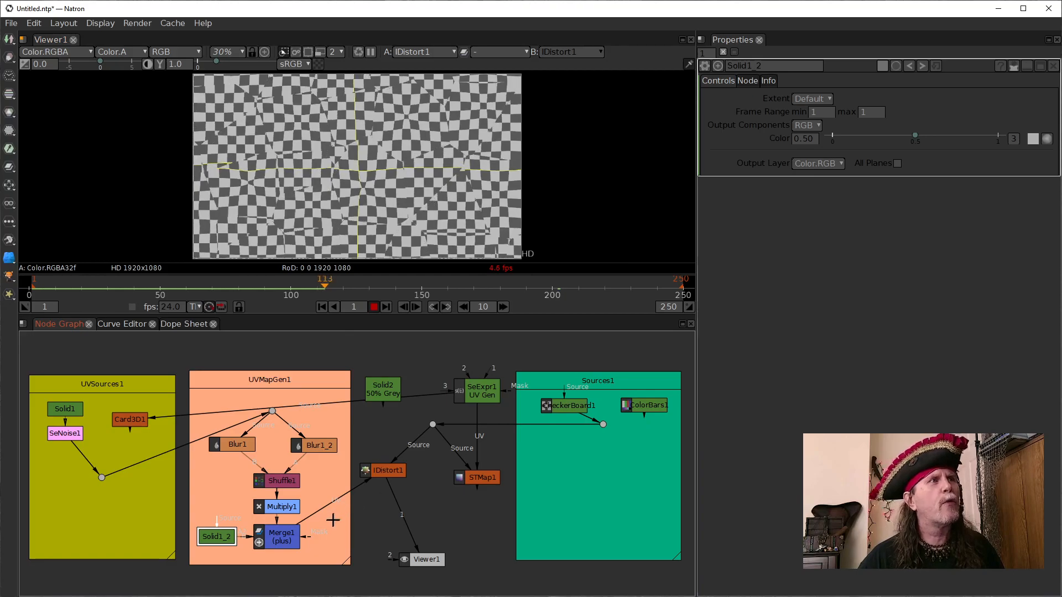
- Try SeNoise1 directly as IDistort1's UV input and ColorBars1 as the shared source, restoring Merge1 and CheckerBoard1 after each comparison
drag(320, 510, 103, 479)
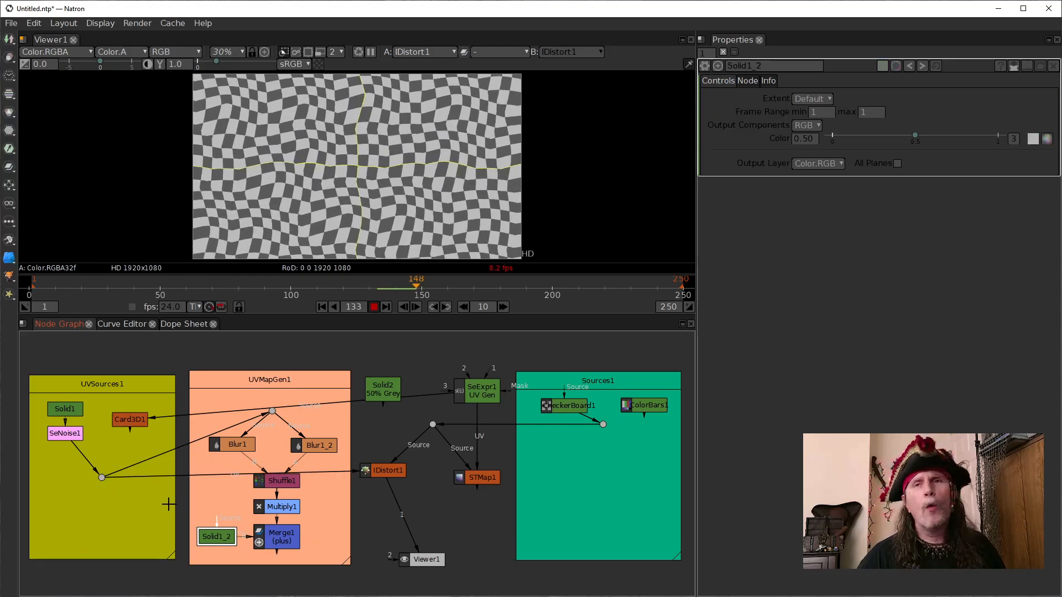
drag(157, 479, 281, 535)
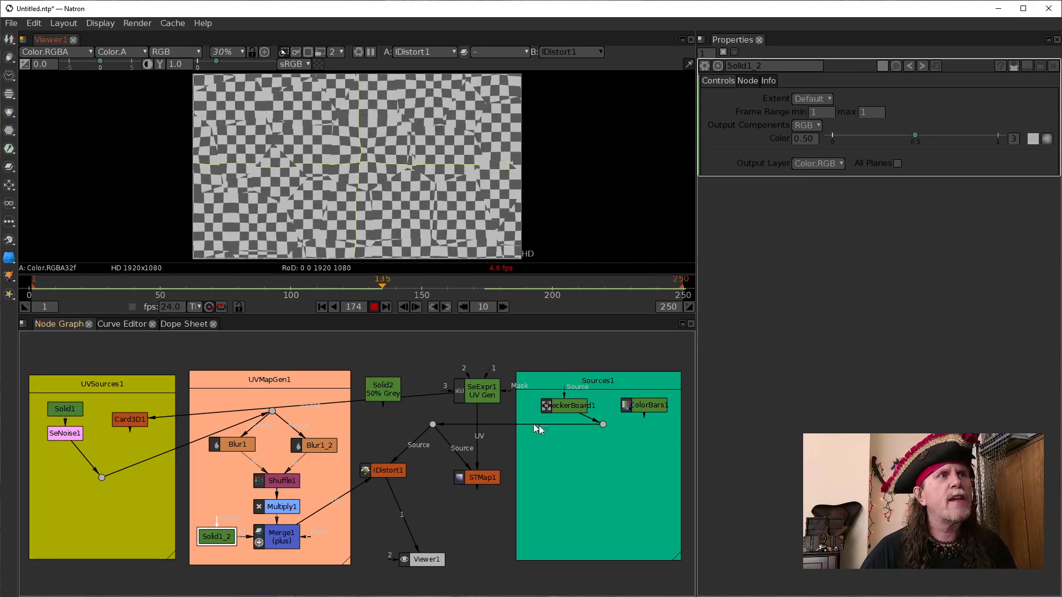
drag(593, 422, 644, 405)
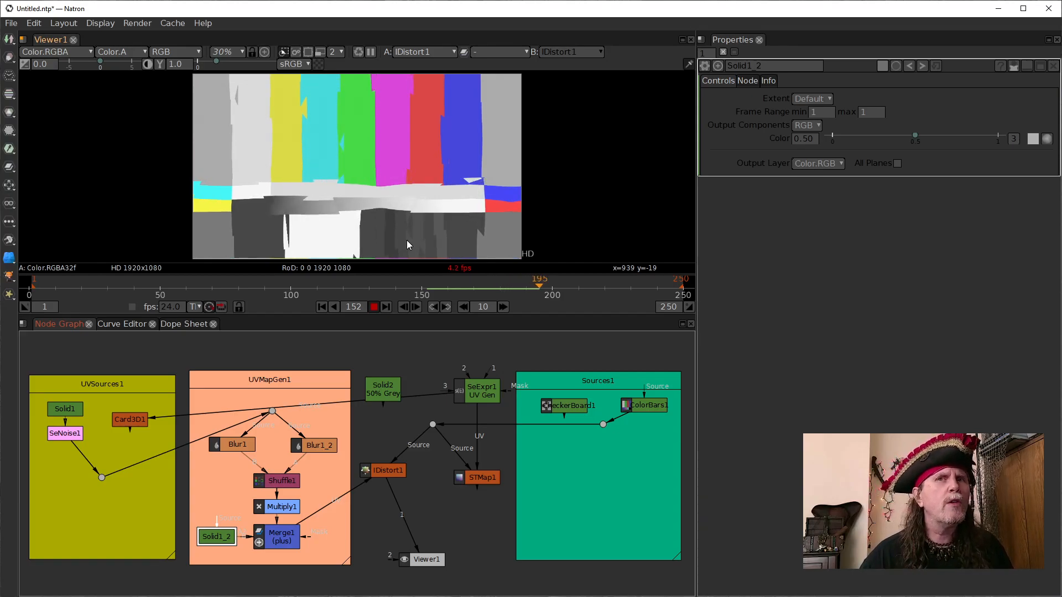
drag(611, 413, 562, 405)
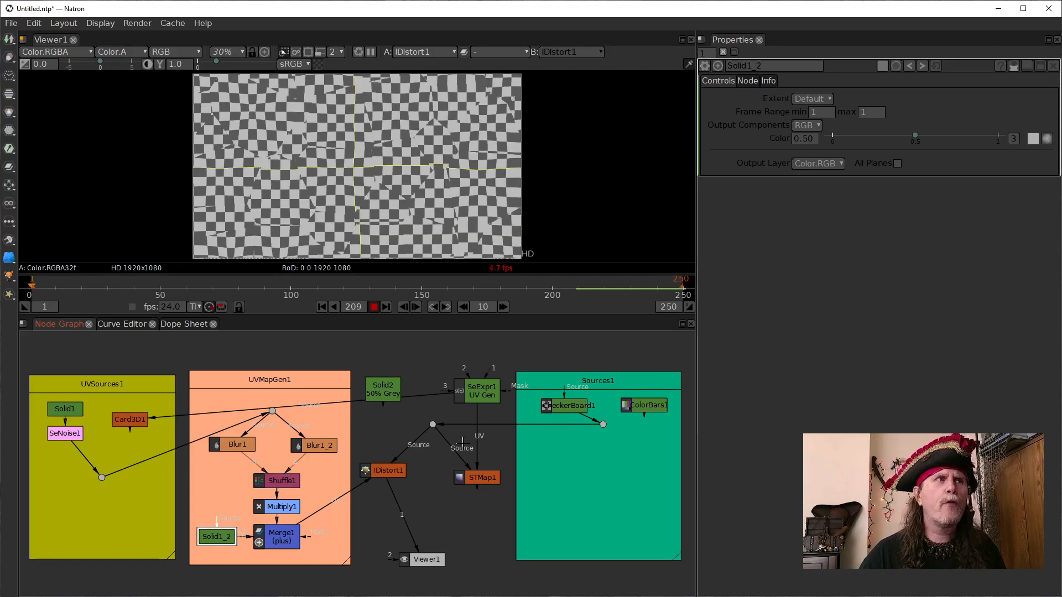
- Connect STMap1's UV input to Merge1, view STMap1 during playback, and switch the shared source to ColorBars1
drag(477, 445, 279, 540)
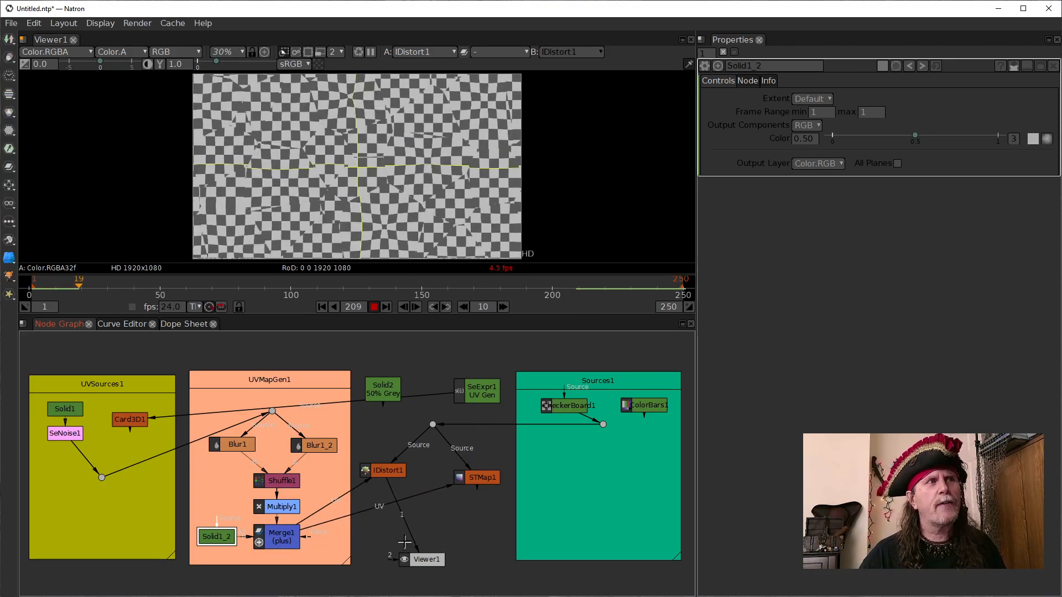
drag(409, 530, 477, 479)
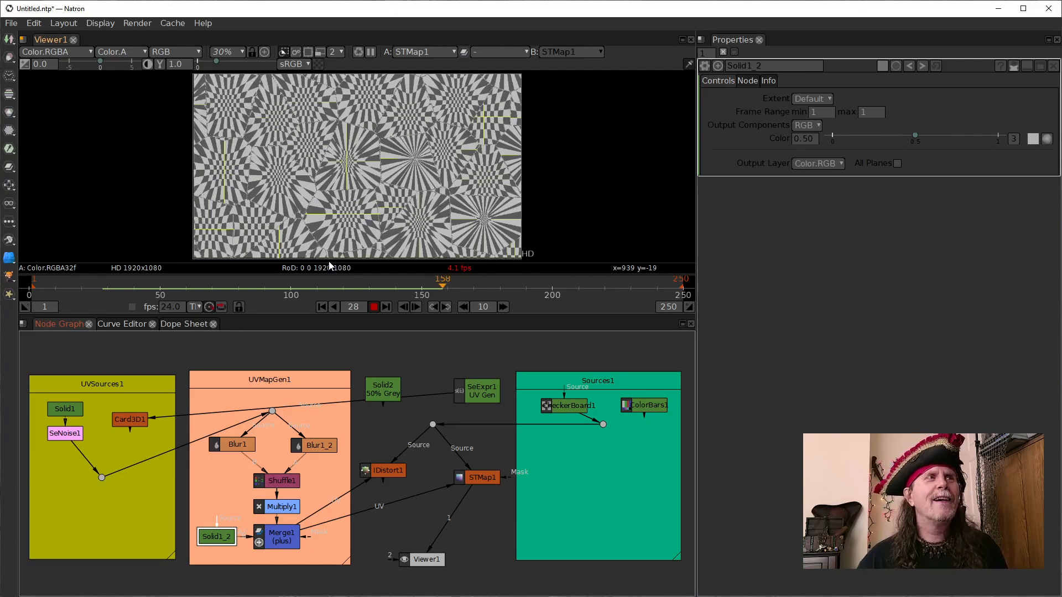
drag(592, 424, 646, 410)
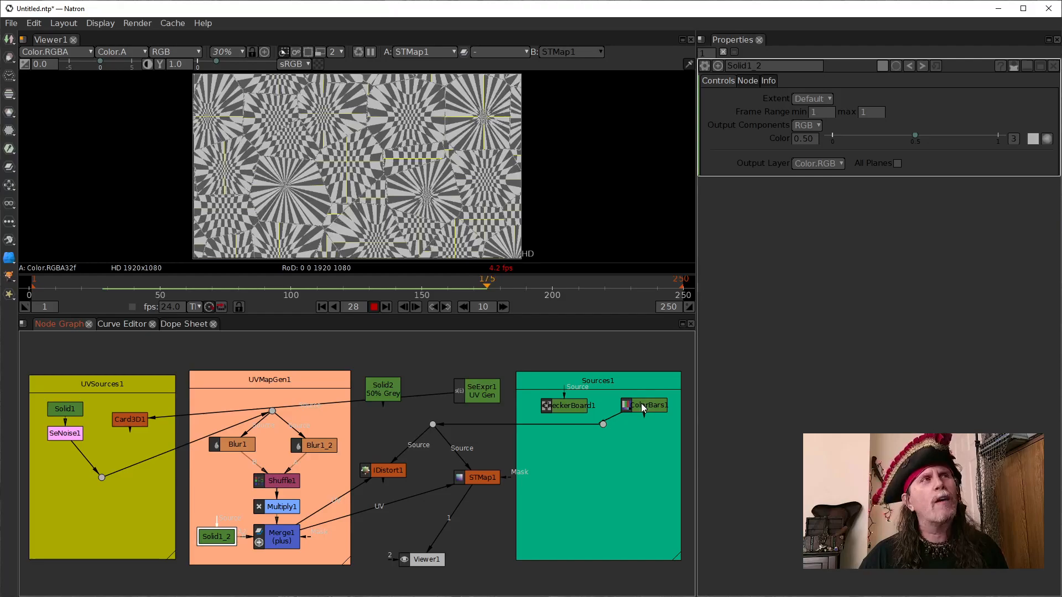
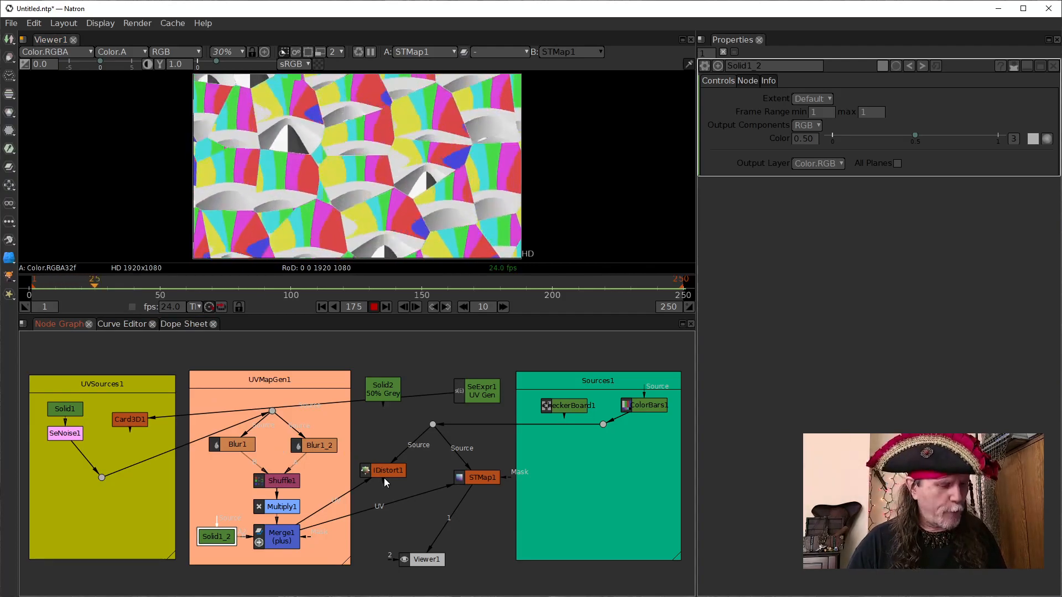
- View IDistort1's result with ColorBars1, and switch the shared source to SeNoise1
key(1)
click(379, 472)
key(1)
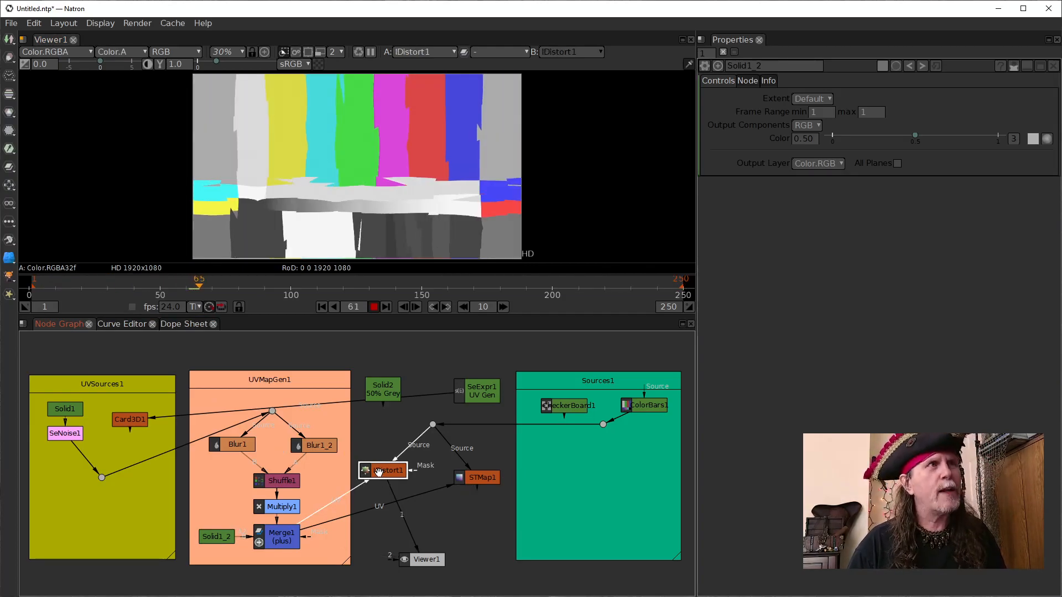
ctrl+click(604, 423)
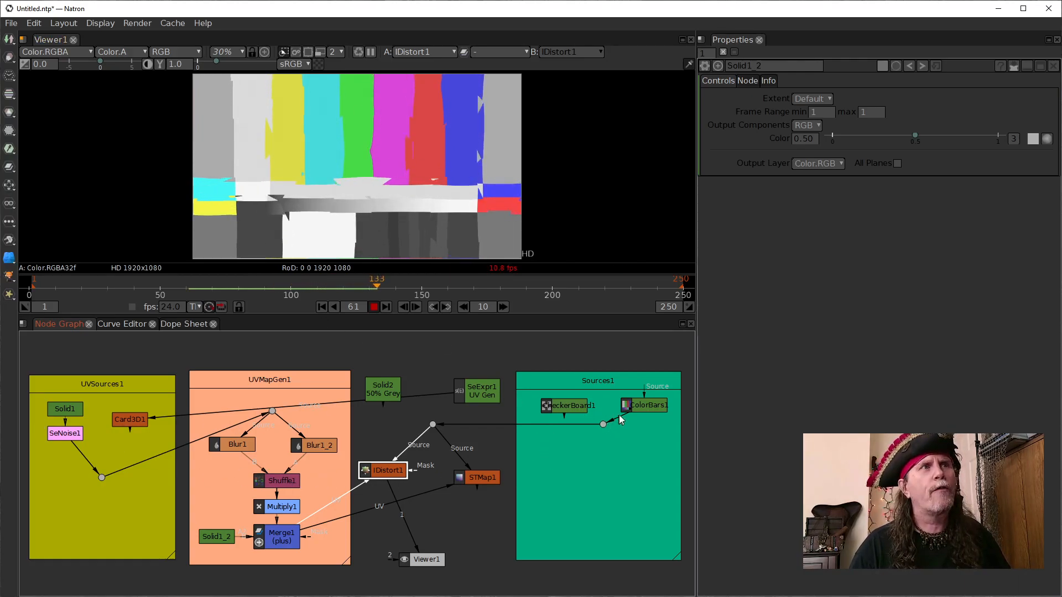
drag(604, 424, 75, 437)
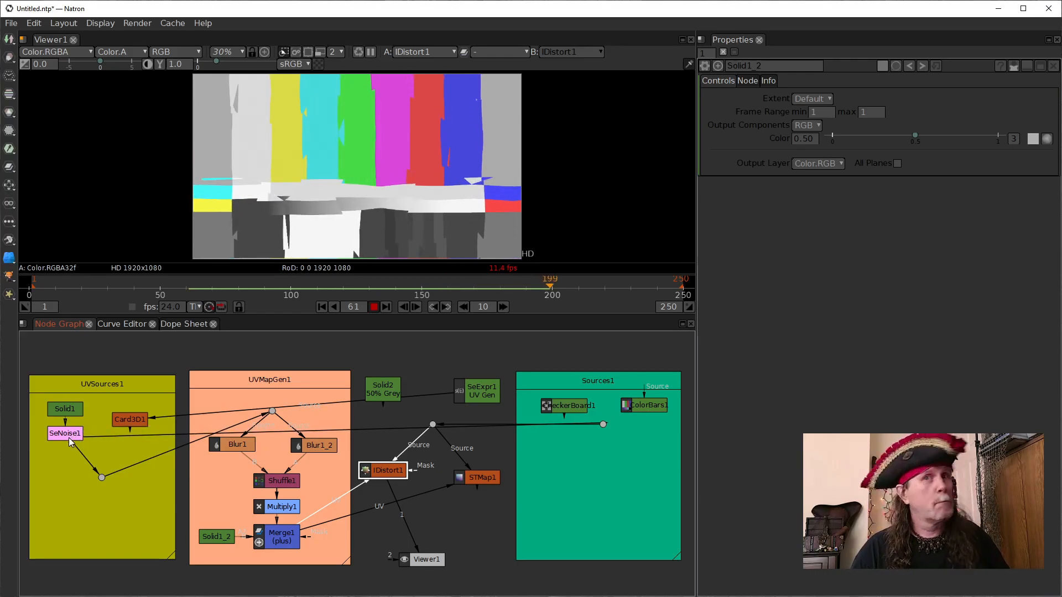
- Try SeExpr1 UV Gen and SeNoise1 as the shared source, restore ColorBars1 and view IDistort1
drag(69, 437, 482, 397)
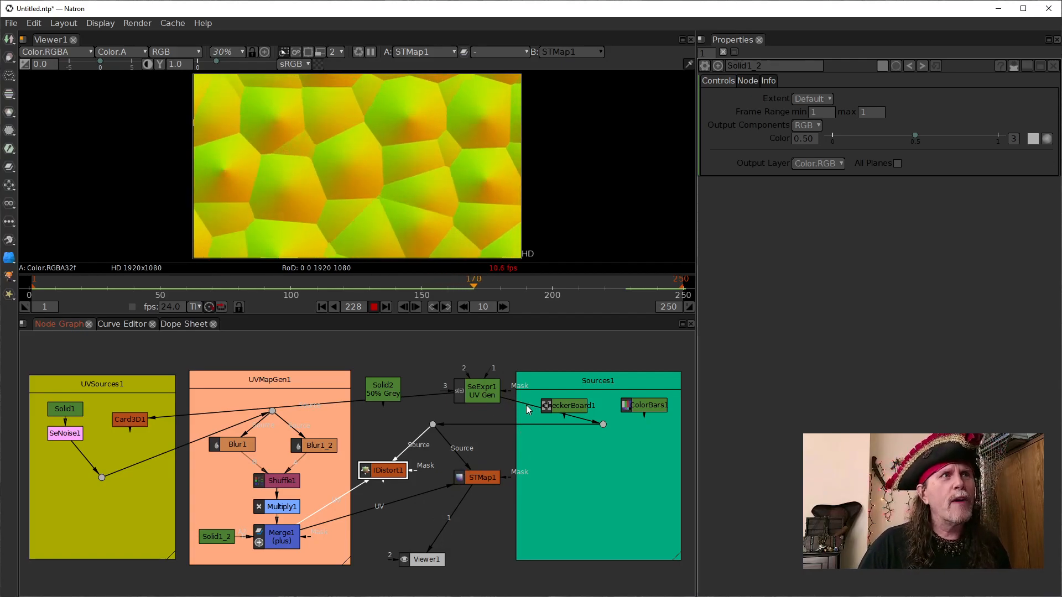
drag(526, 403, 278, 454)
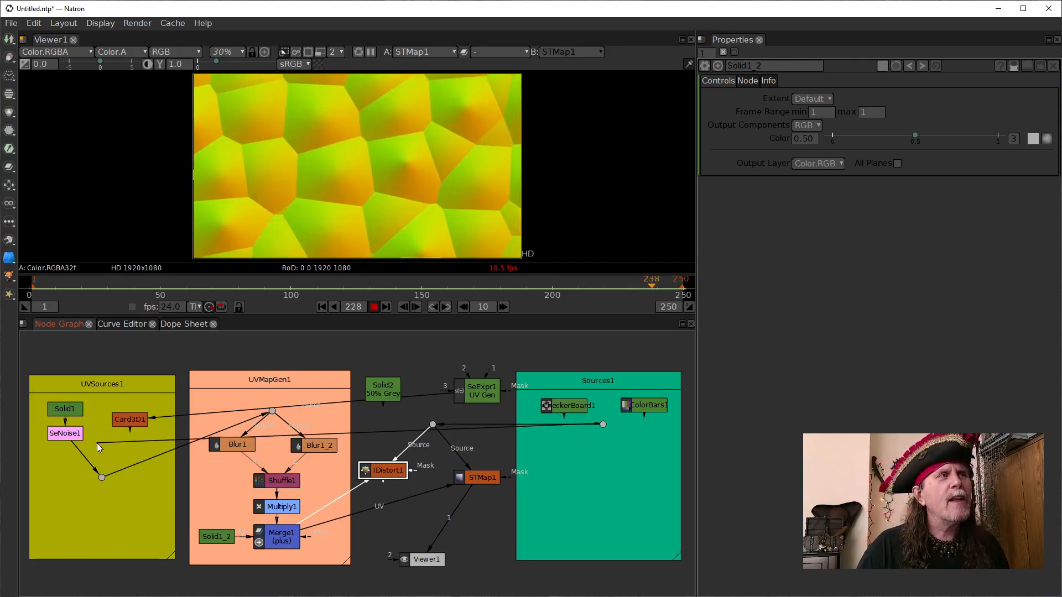
drag(396, 447, 650, 407)
key(1)
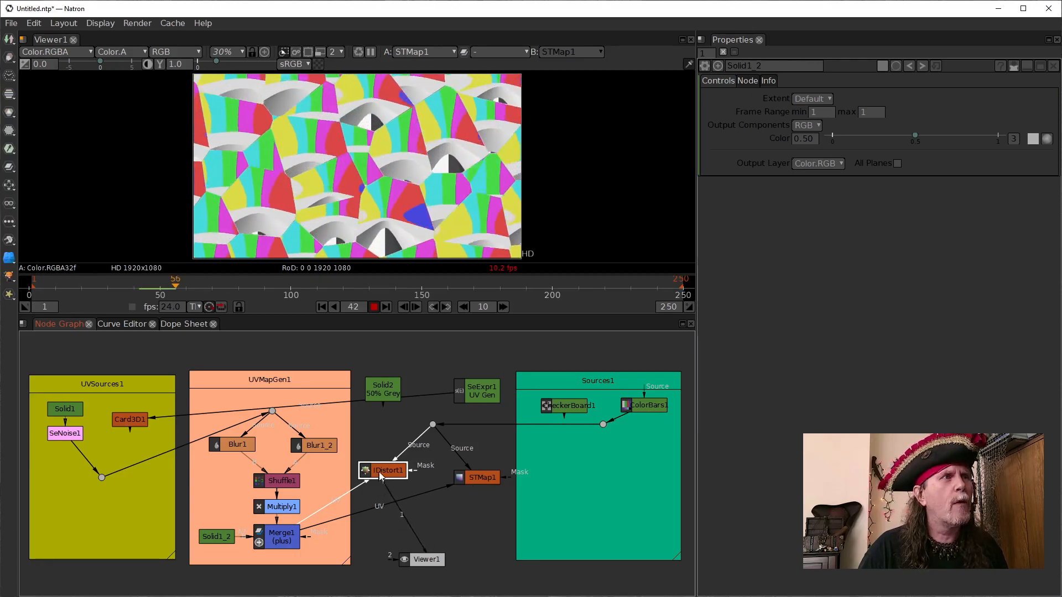
- Connect the shared source to SeNoise1 and compare the original noise with IDistort1's result
drag(622, 419, 84, 434)
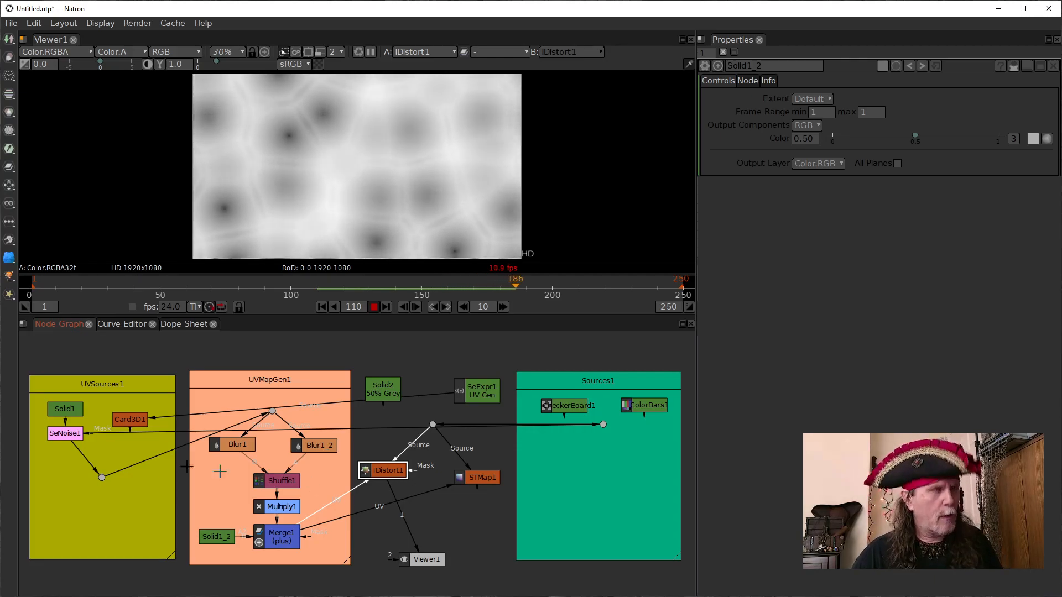
click(63, 433)
key(1)
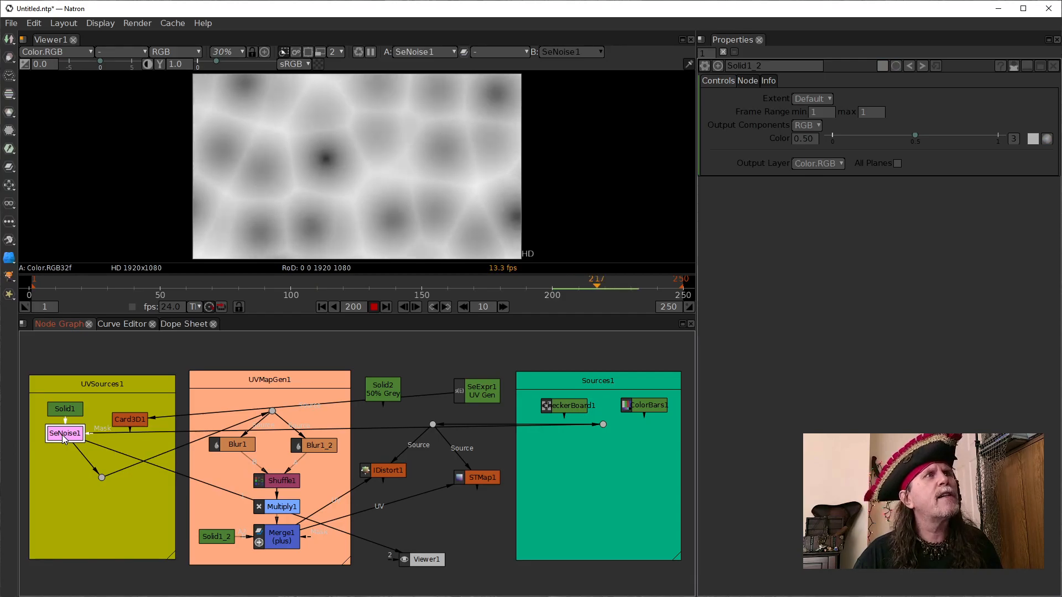
click(377, 469)
key(1)
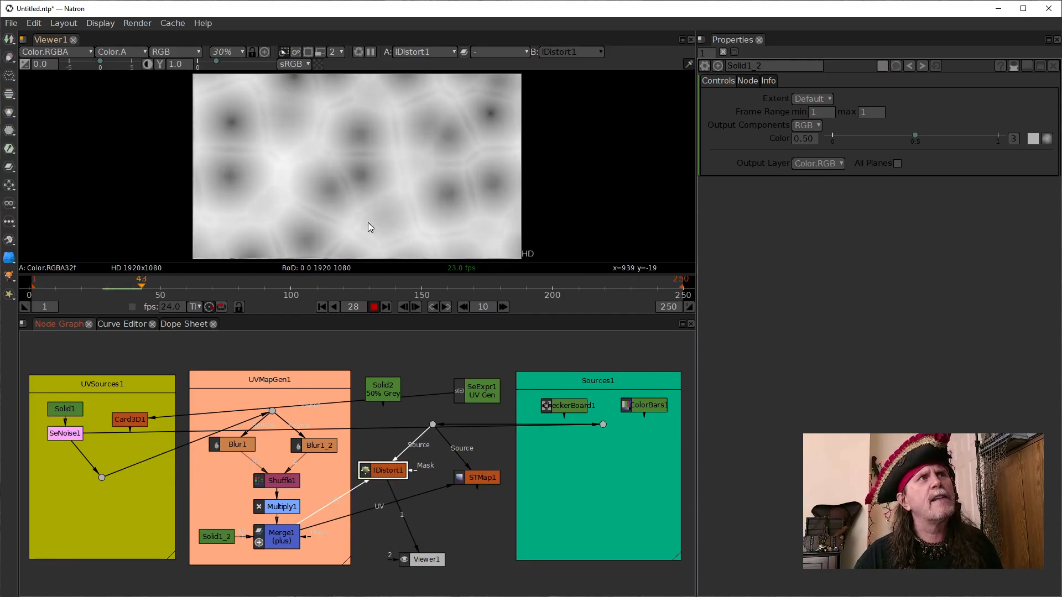
- Compare Merge1's UV map with the IDistort1 and STMap1 results during playback
click(277, 536)
key(1)
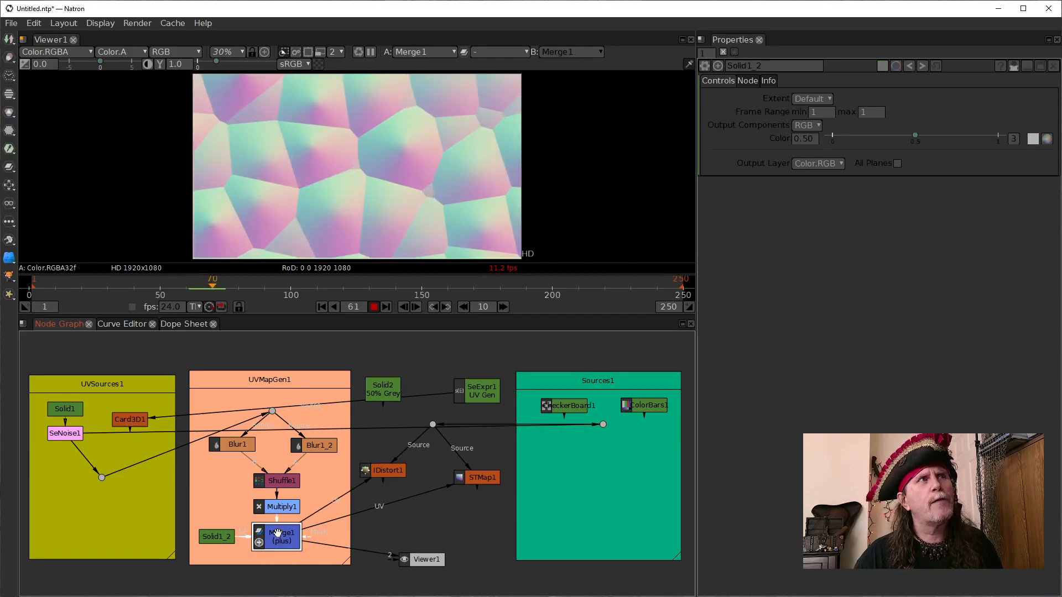
click(388, 471)
key(1)
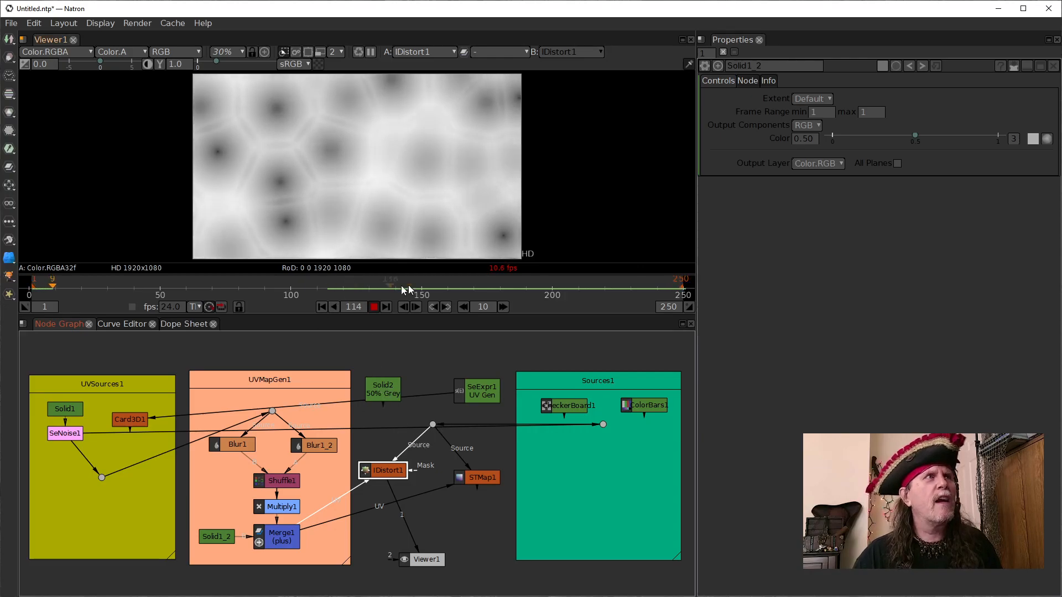
click(473, 479)
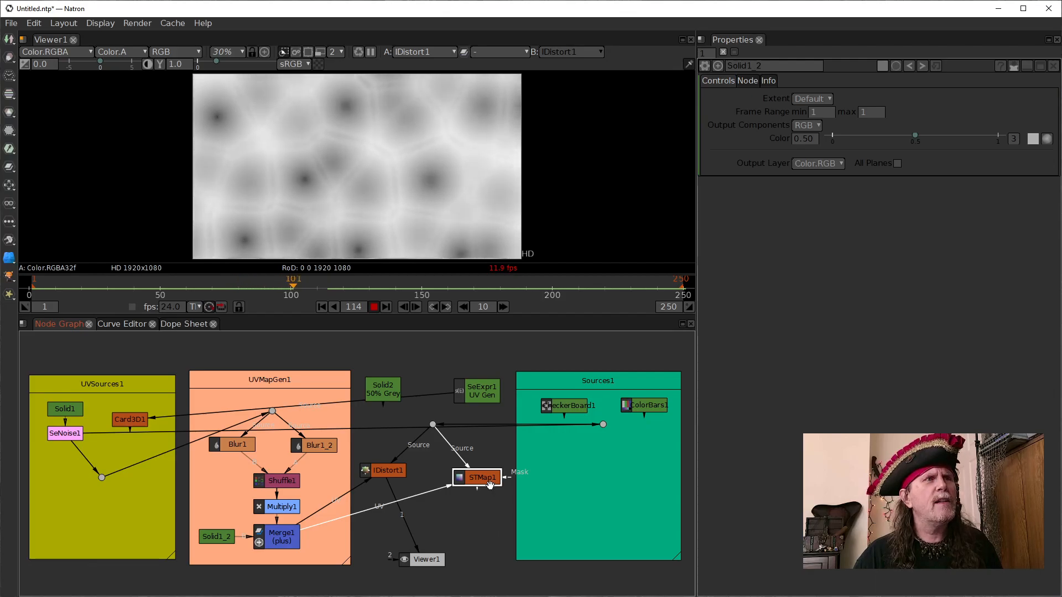
key(1)
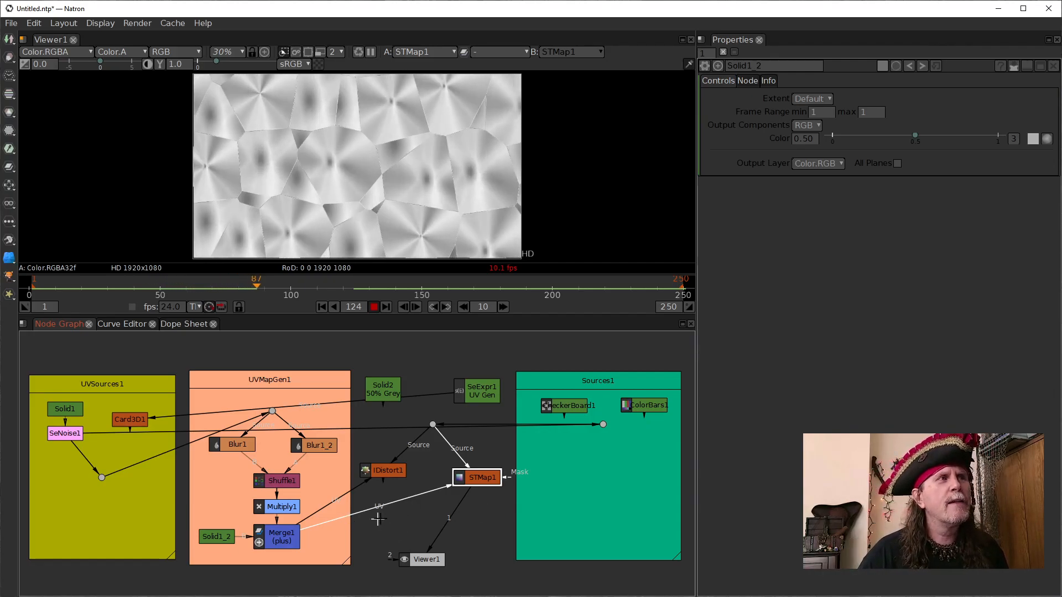
click(395, 471)
key(1)
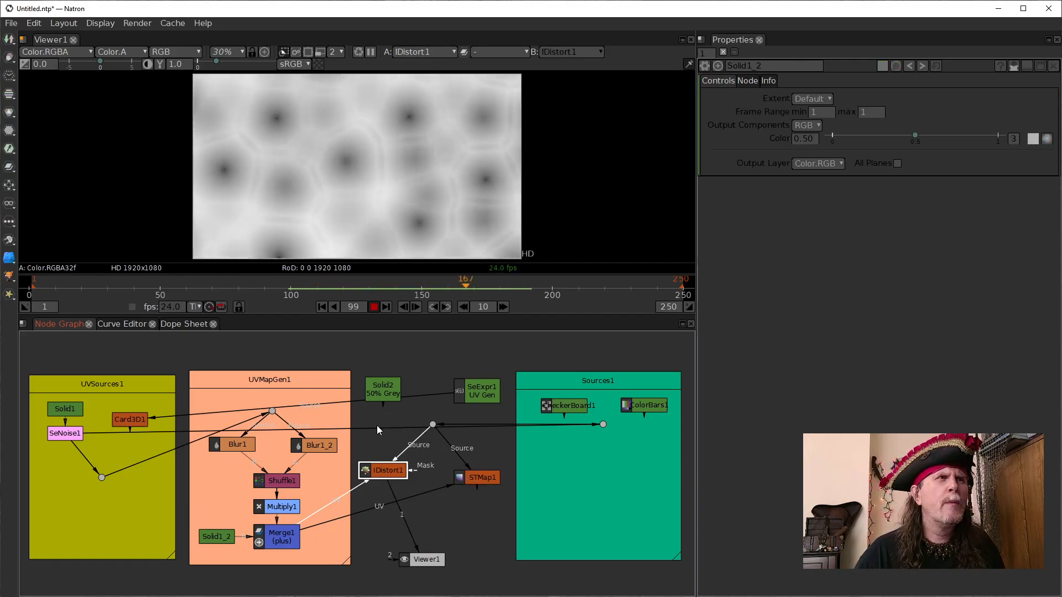
- Set SeExpr1 UV Gen as the shared source, and view STMap1 with SeNoise1 as its source and IDistort1 as its UV input
drag(378, 427, 475, 395)
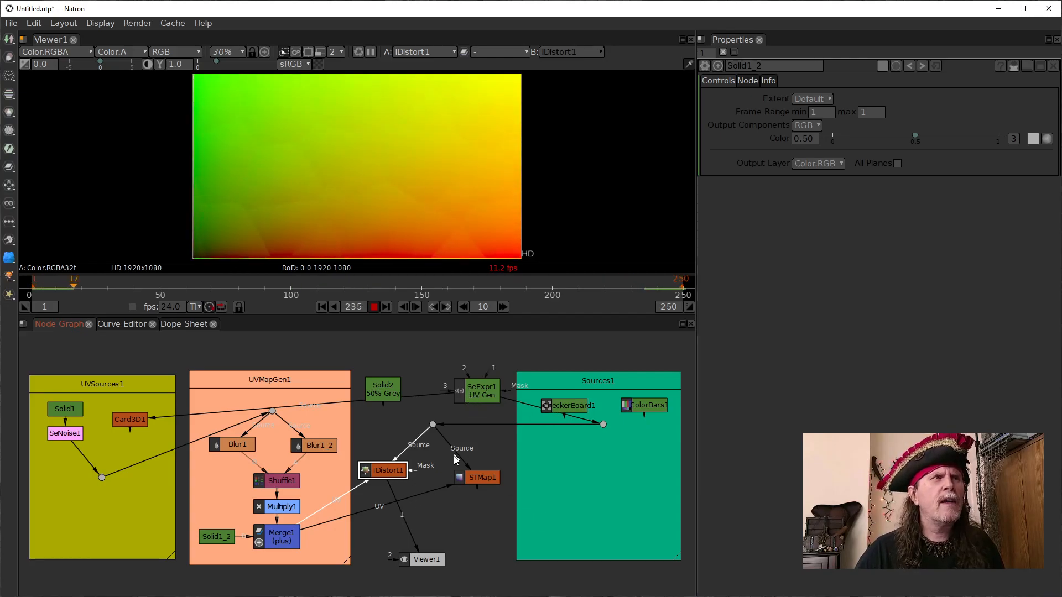
drag(431, 495, 399, 472)
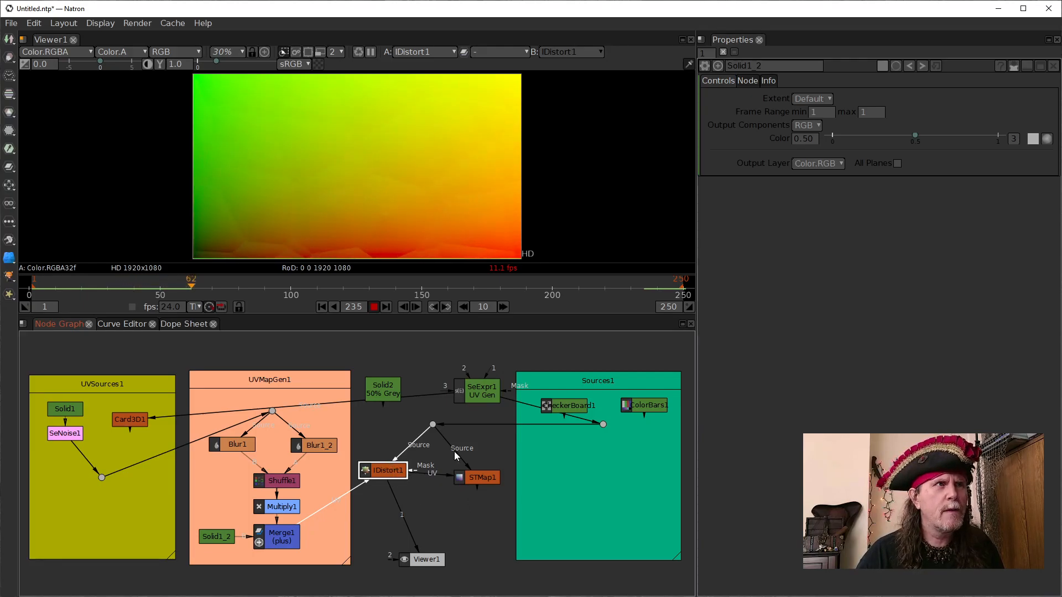
drag(452, 446, 58, 433)
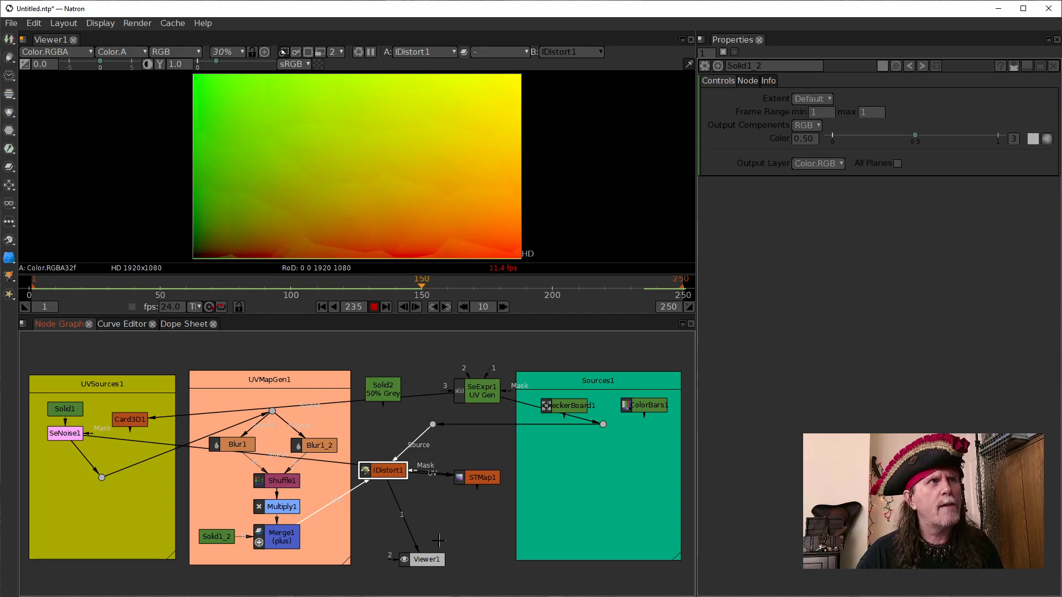
drag(414, 538, 482, 478)
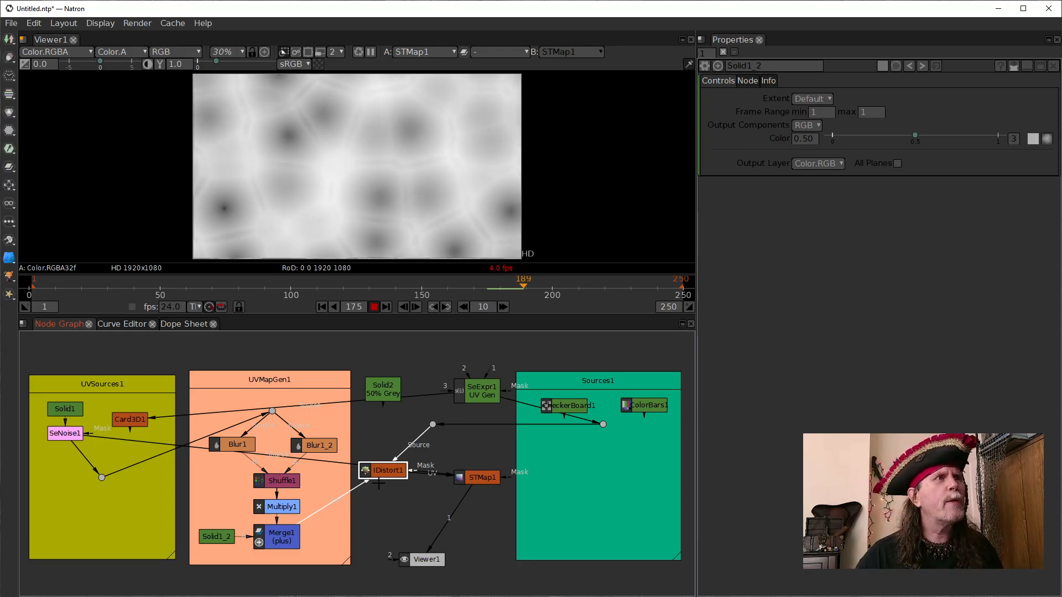
- Reconnect the Source inputs of STMap1 and IDistort1 to the shared dot, and connect STMap1's UV input to SeExpr1 UV Gen
drag(451, 474, 433, 425)
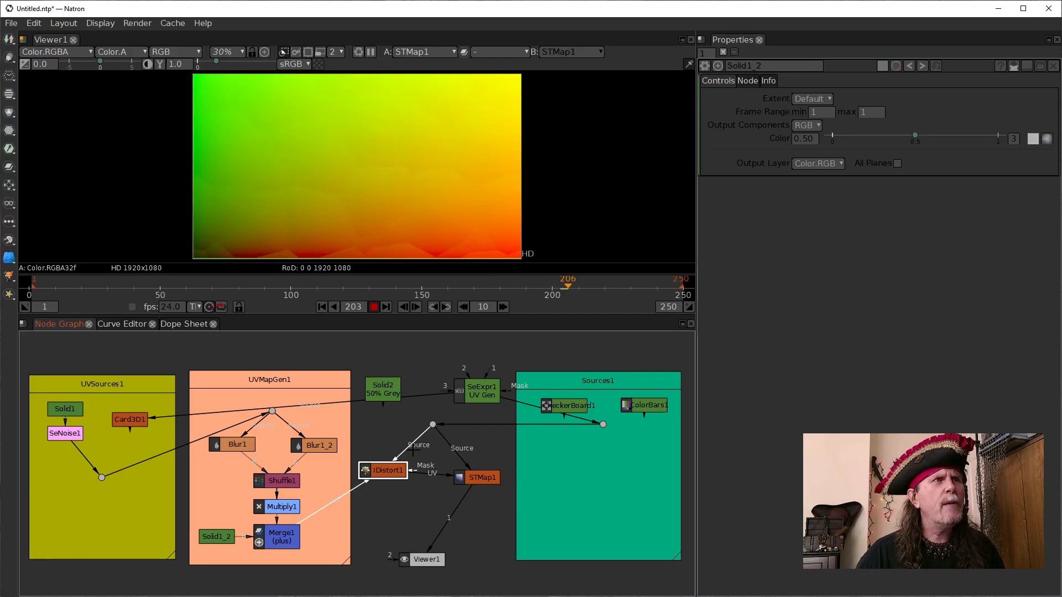
drag(355, 462, 266, 452)
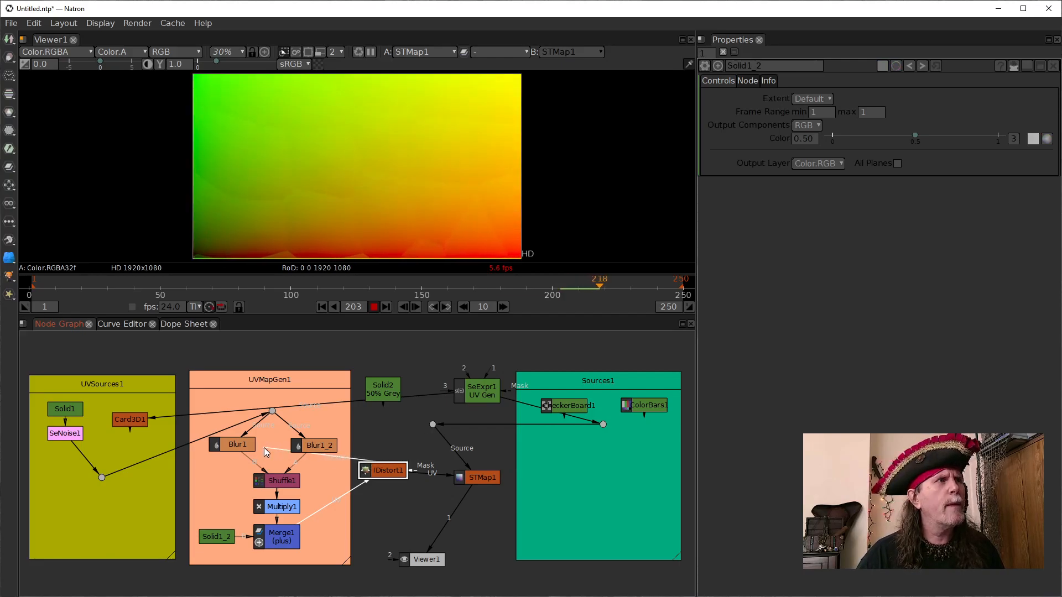
drag(408, 441, 433, 424)
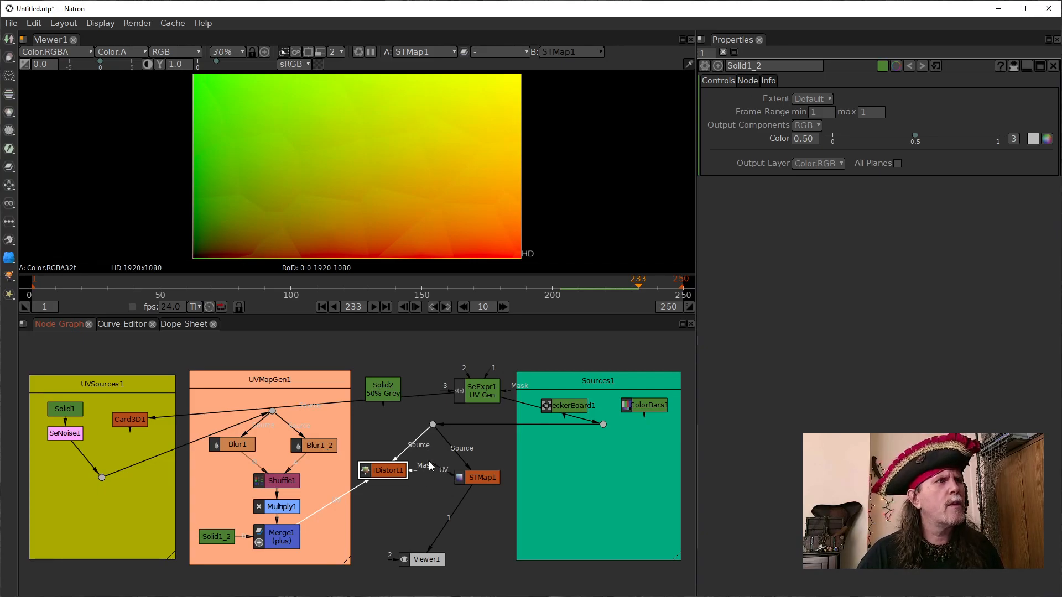
drag(426, 461, 477, 382)
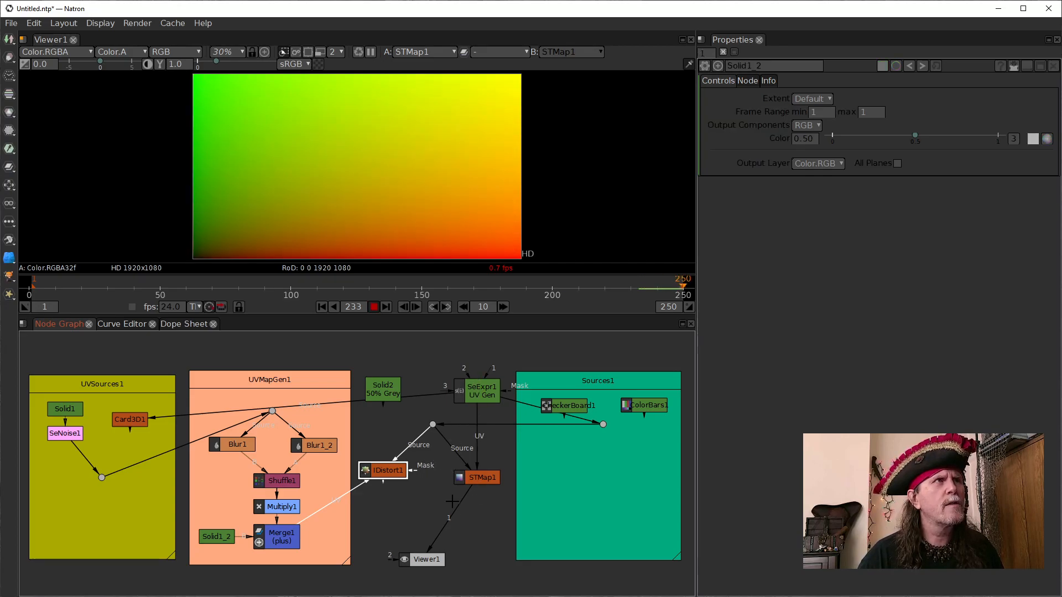
- View the shared source dot, reconnect STMap1's UV input to Merge1, and view STMap1's result
drag(457, 513, 433, 425)
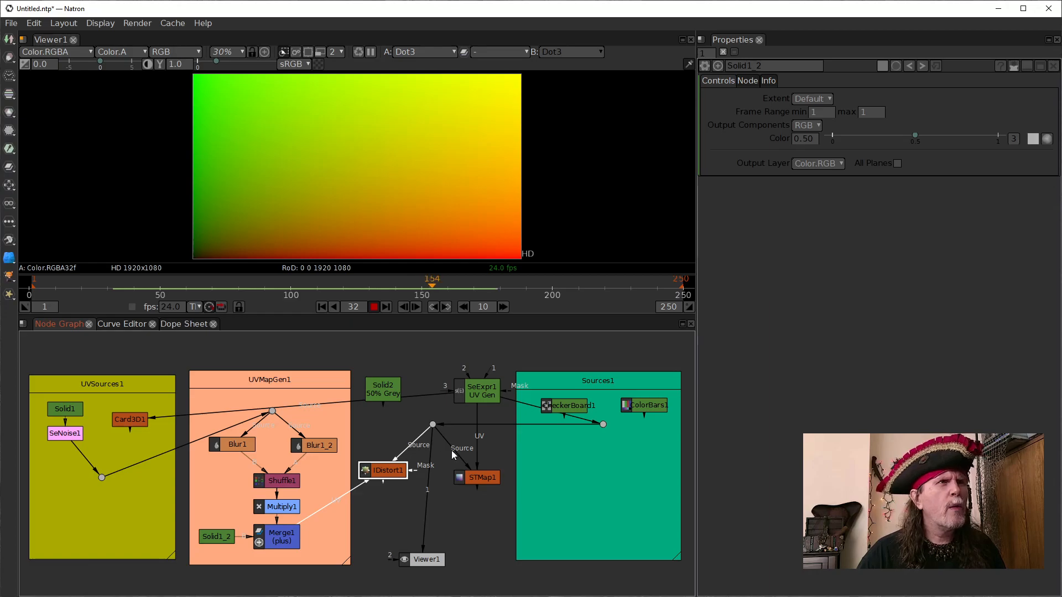
drag(475, 446, 281, 542)
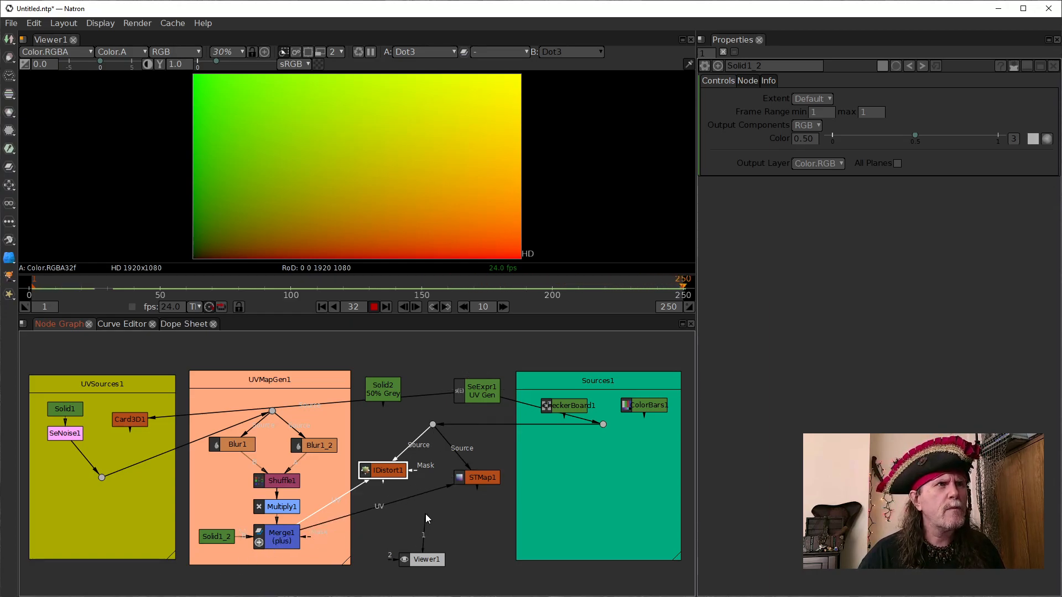
drag(427, 514, 493, 482)
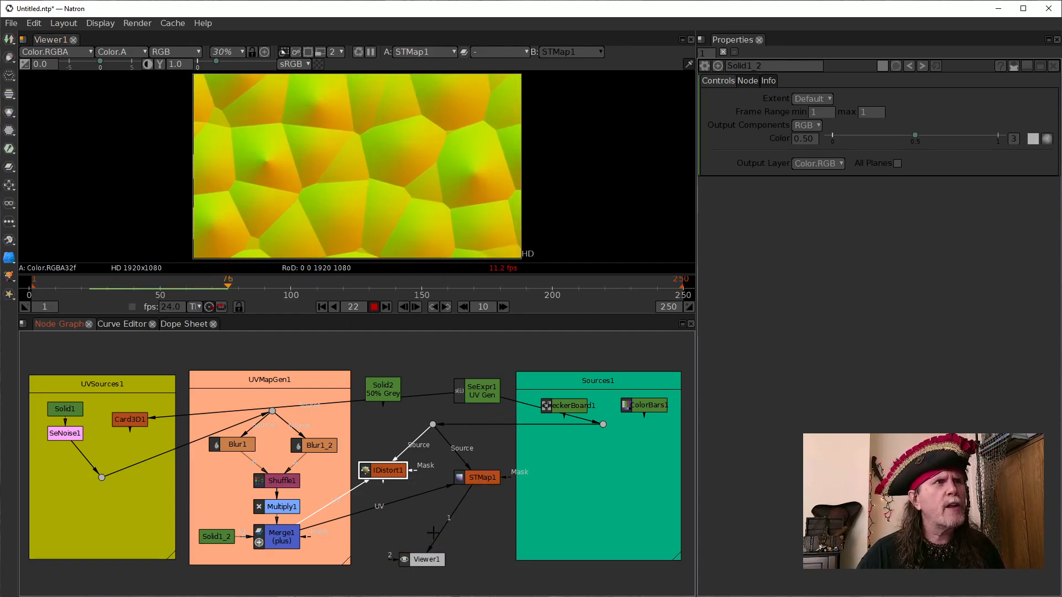
- Shift IDistort1 slightly upward, rewire it with SeNoise1 as its source and STMap1 as its UV input, and view its result
drag(416, 441, 461, 478)
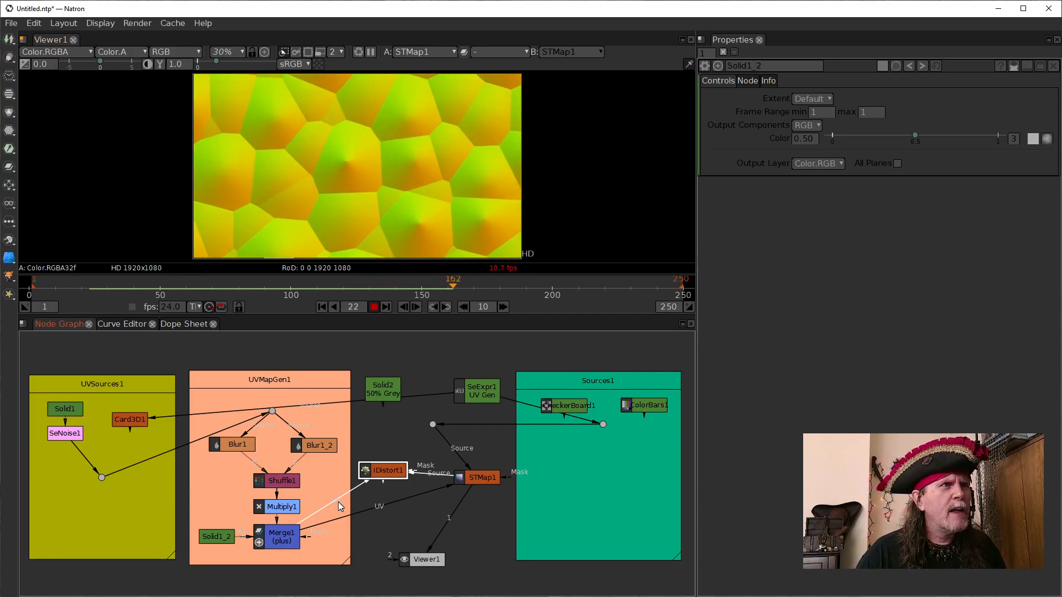
drag(387, 470, 389, 447)
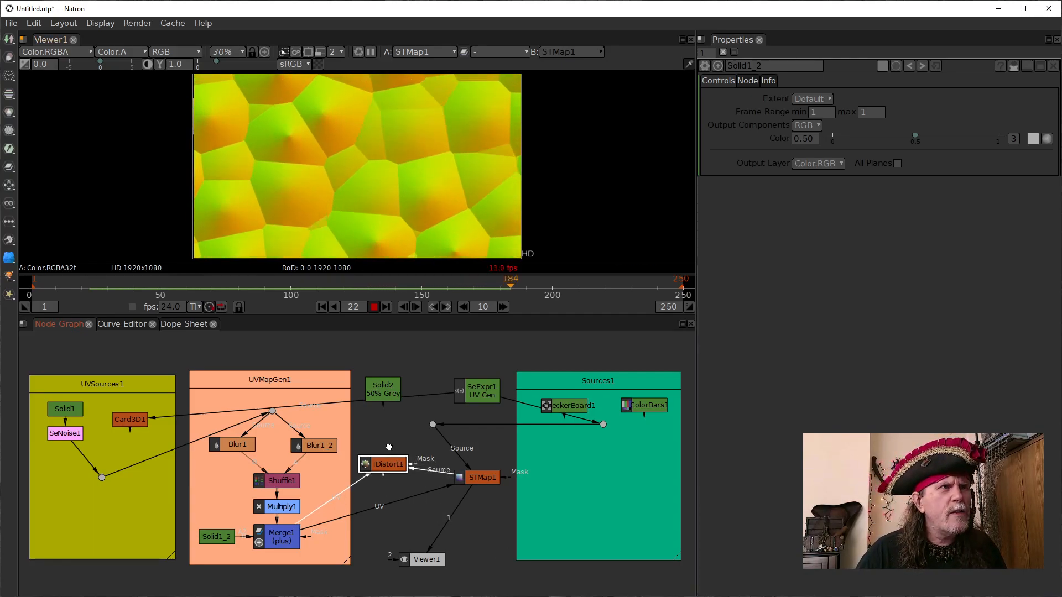
drag(444, 471, 415, 459)
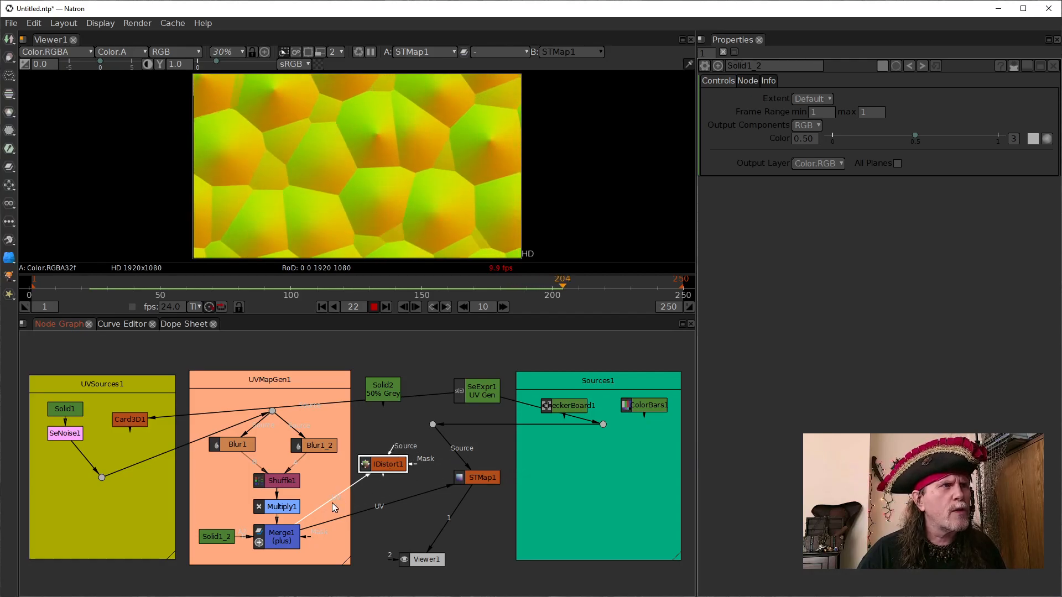
drag(327, 505, 490, 479)
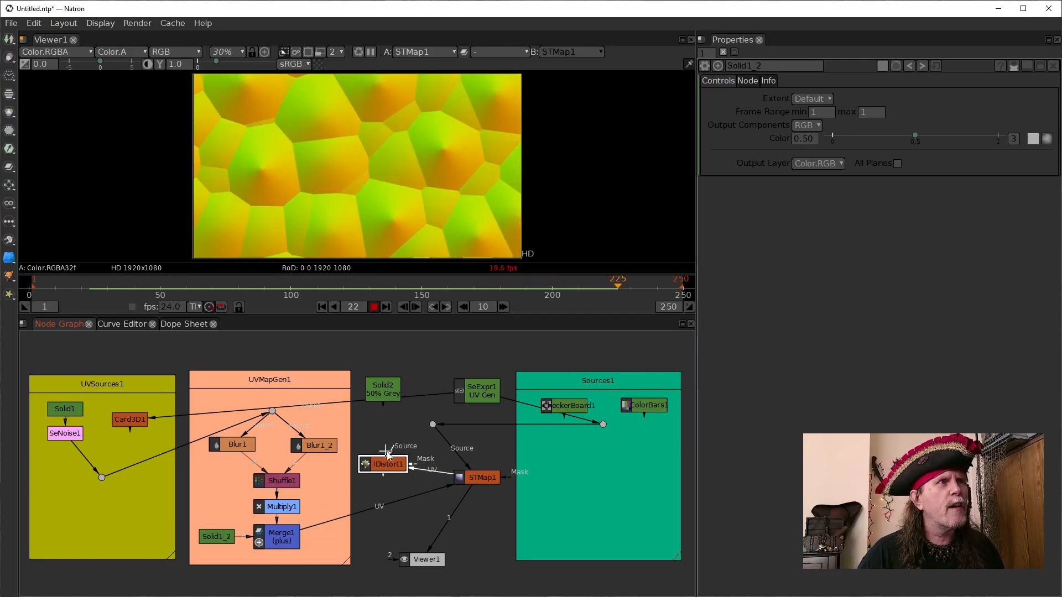
drag(391, 453, 81, 440)
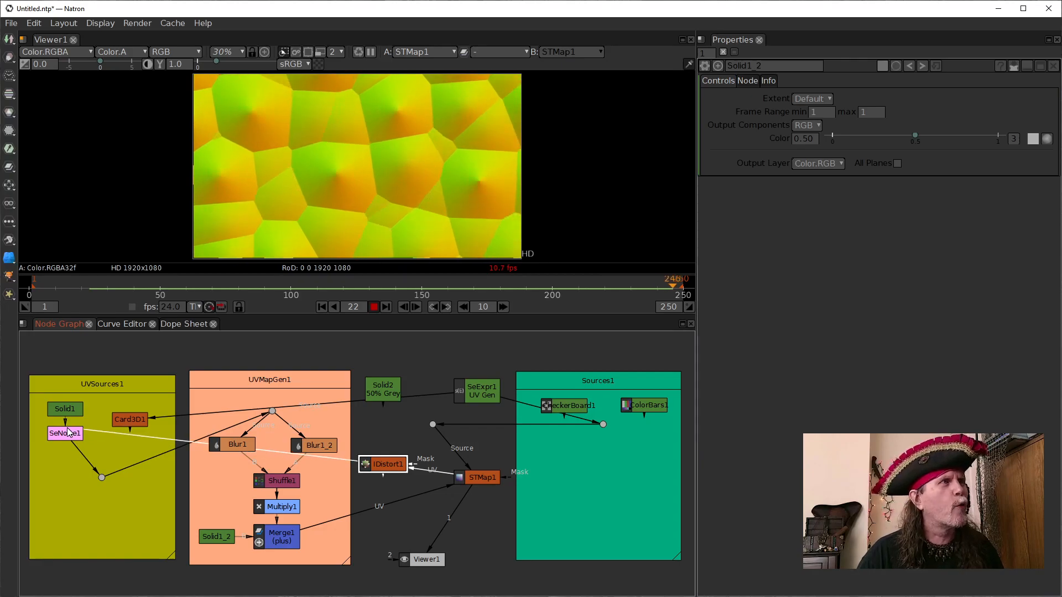
drag(442, 538, 387, 469)
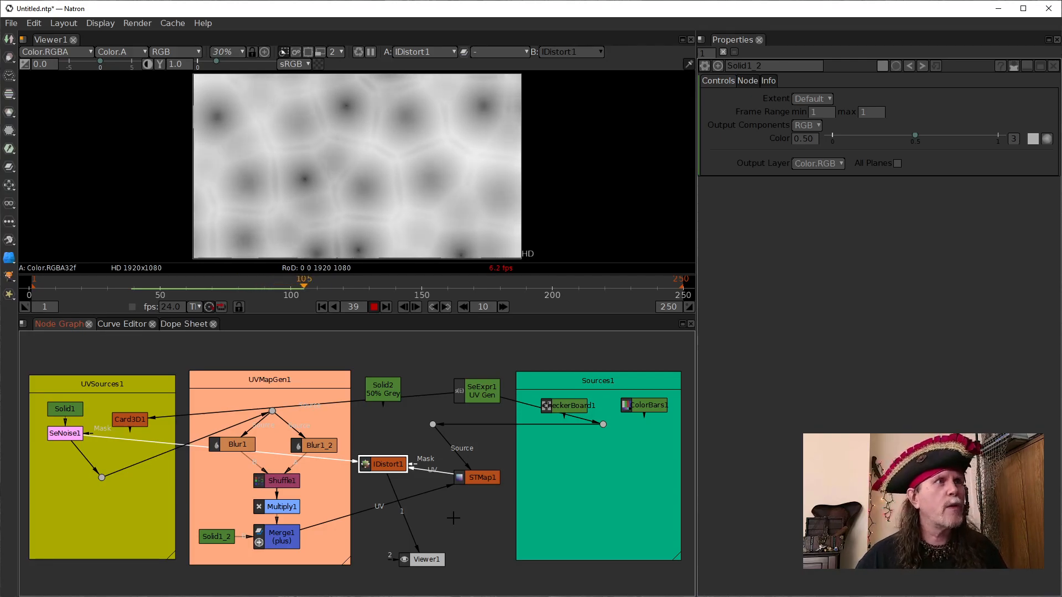
- Connect STMap1's UV input to Multiply1 and its source directly to SeExpr1 UV Gen, and view STMap1's result
drag(356, 513, 287, 510)
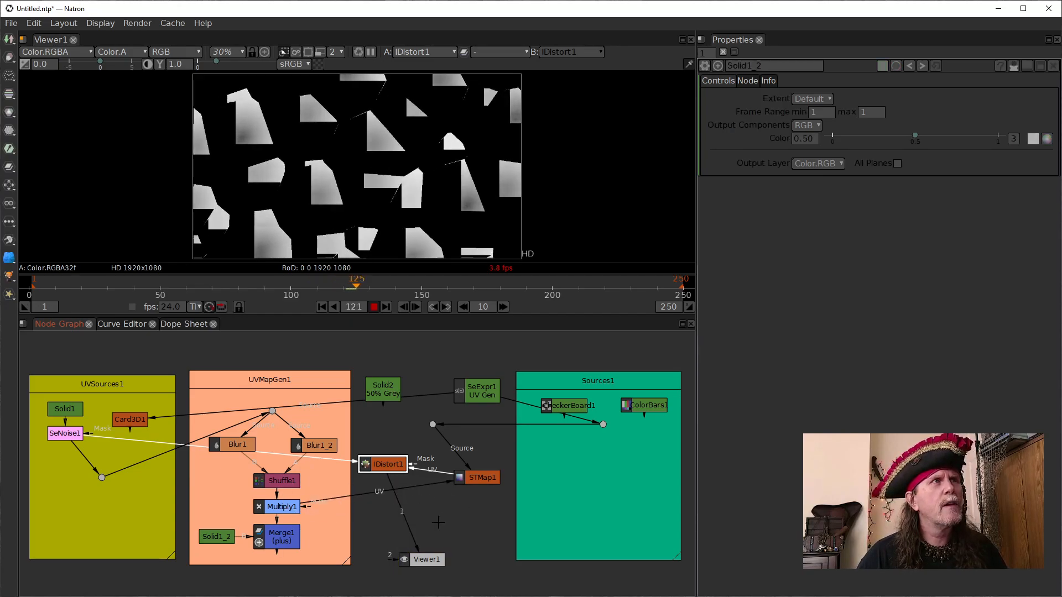
drag(403, 517, 479, 478)
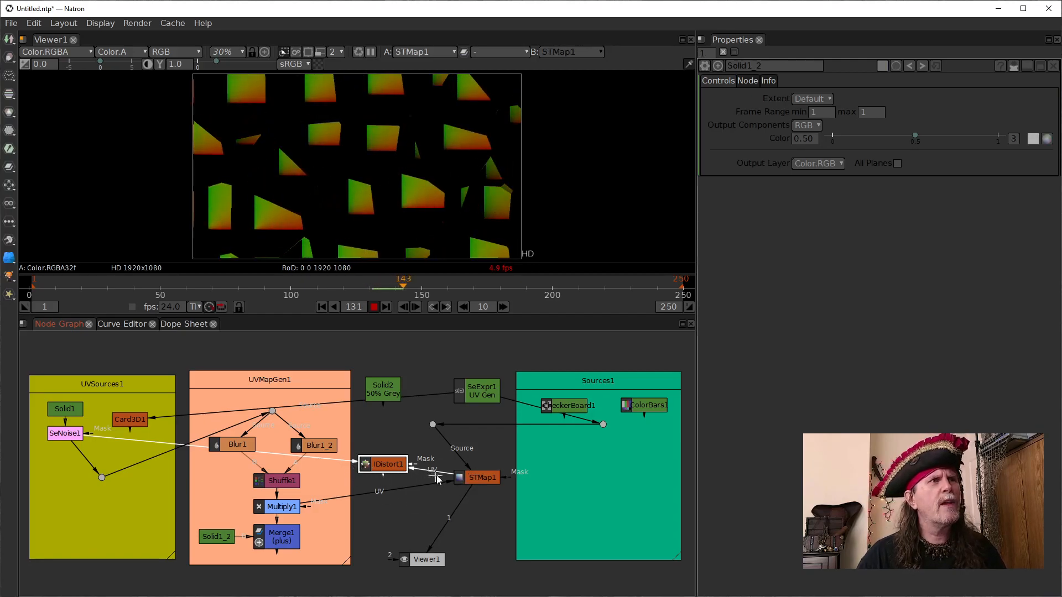
drag(402, 490, 286, 508)
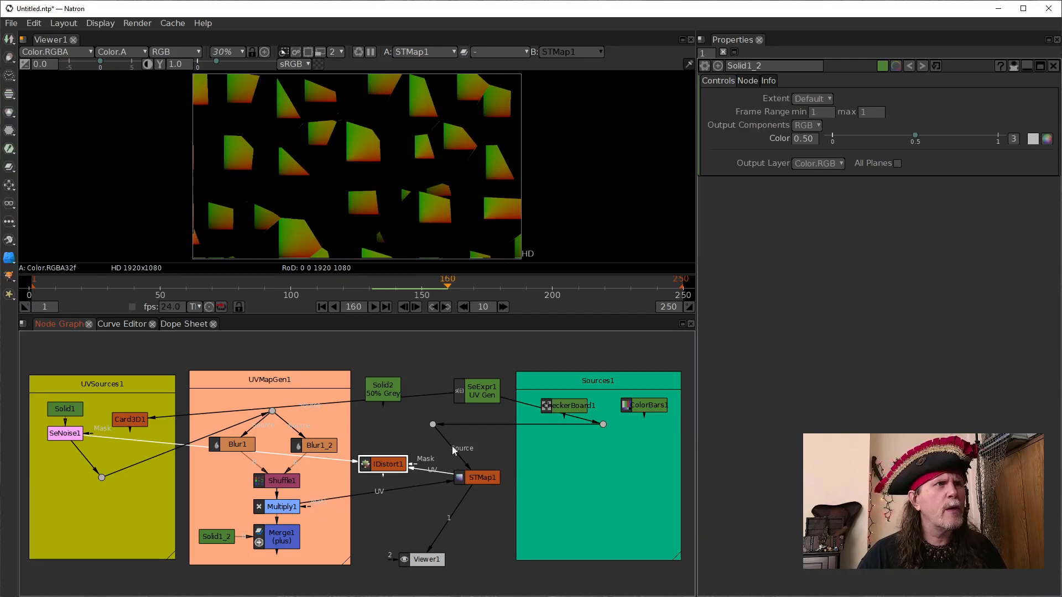
drag(453, 445, 479, 394)
drag(445, 455, 463, 482)
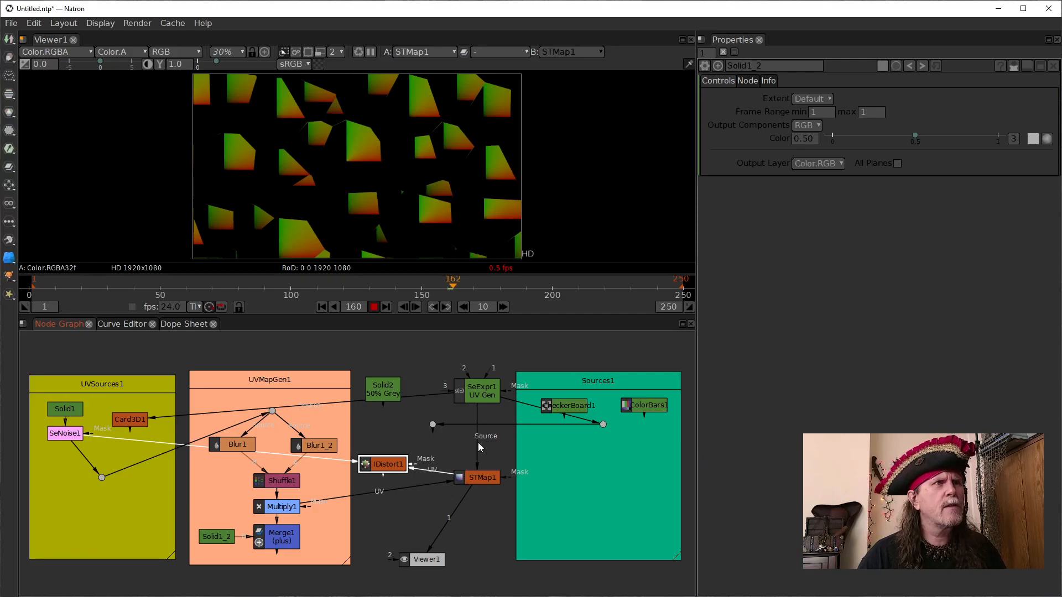
- Connect STMap1's Source input to SeNoise1, then shift Viewer1 below STMap1 and reconnect it to view IDistort1's result
drag(476, 447, 78, 440)
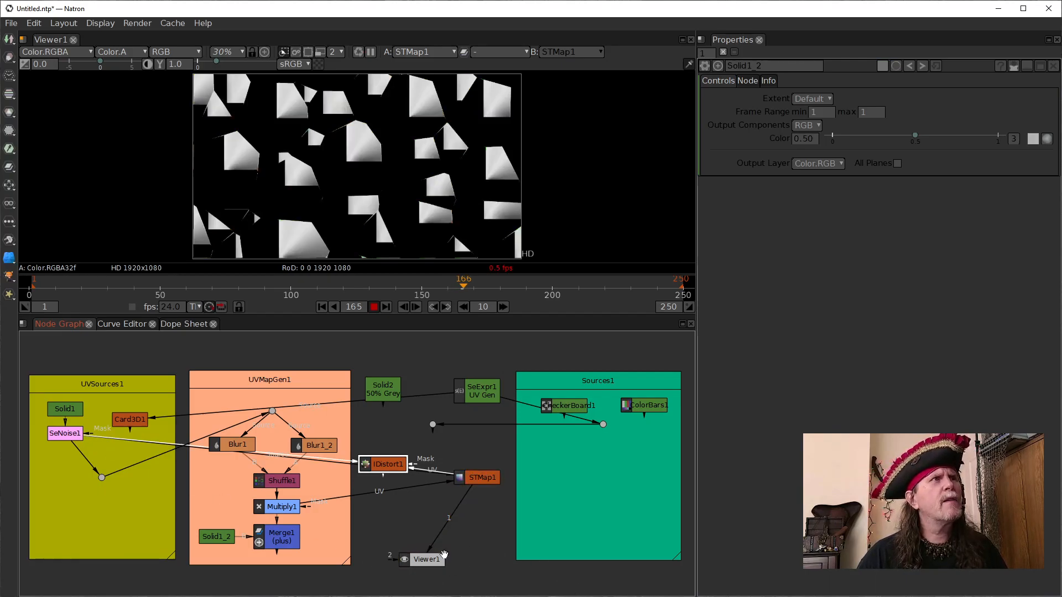
drag(429, 561, 467, 547)
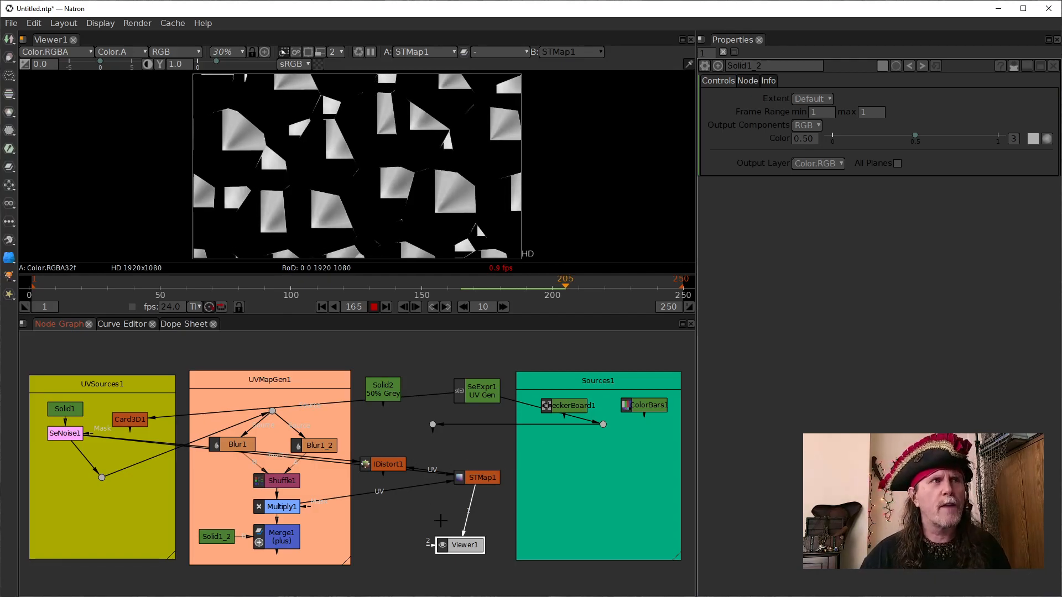
drag(465, 528, 376, 461)
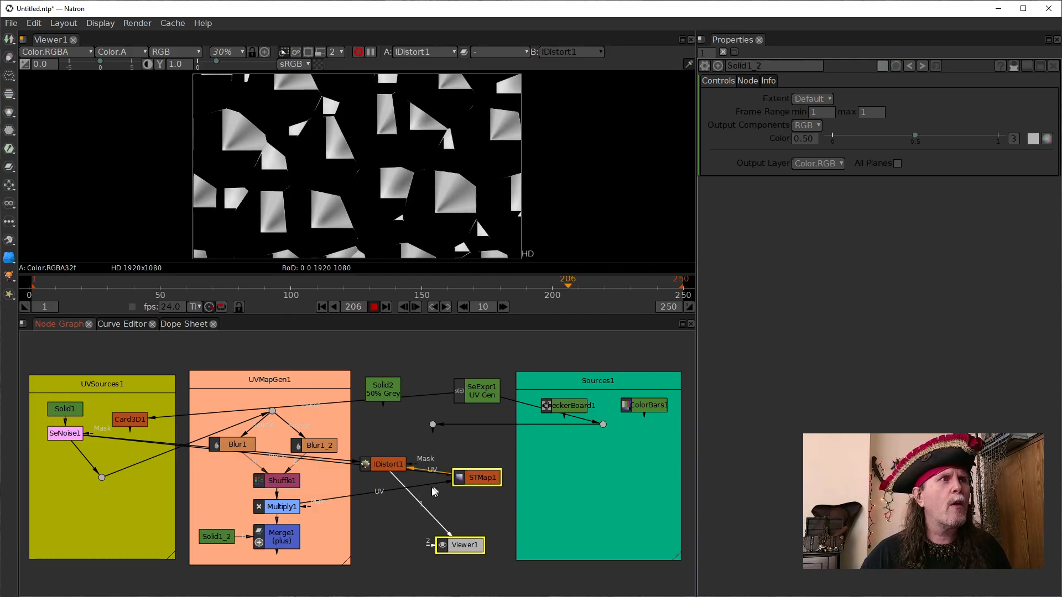
- Rearrange the nodes with STMap1 slightly higher and IDistort1 directly above Viewer1, and connect IDistort1's Source input to ColorBars1
drag(497, 467, 496, 437)
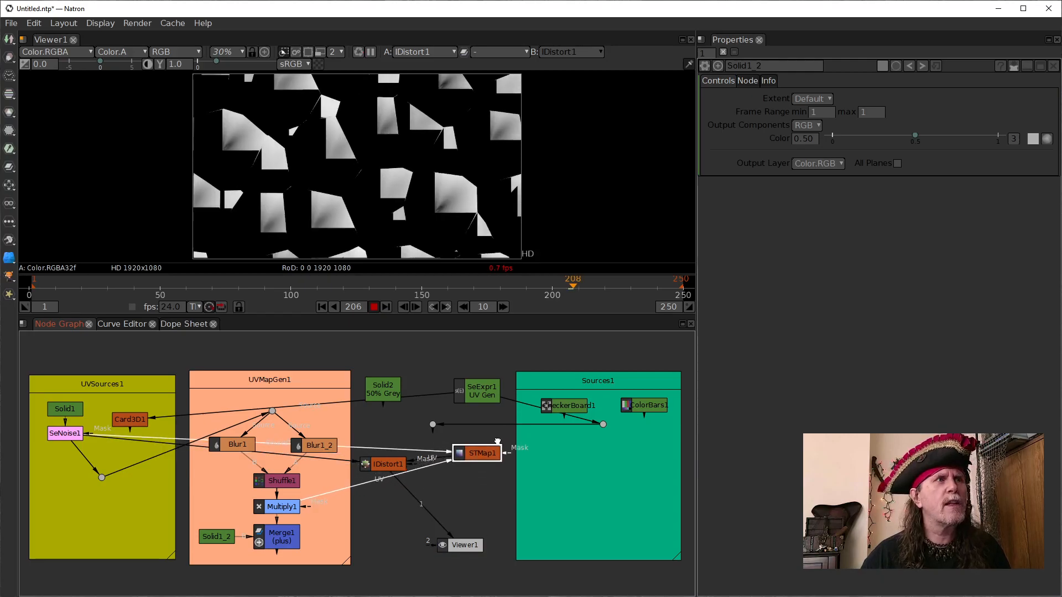
click(463, 548)
drag(464, 551, 408, 560)
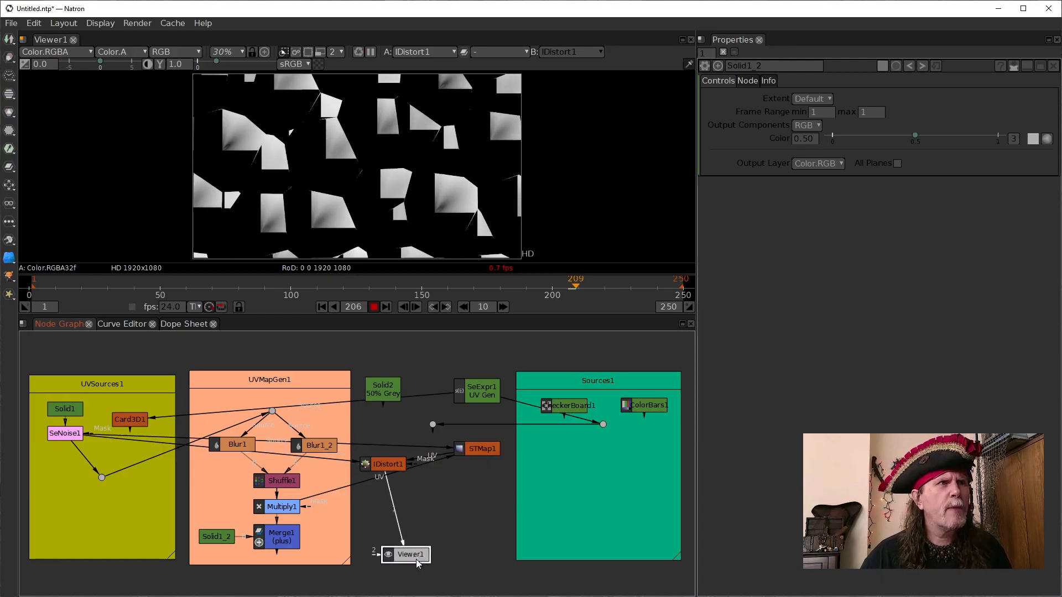
drag(383, 465, 633, 409)
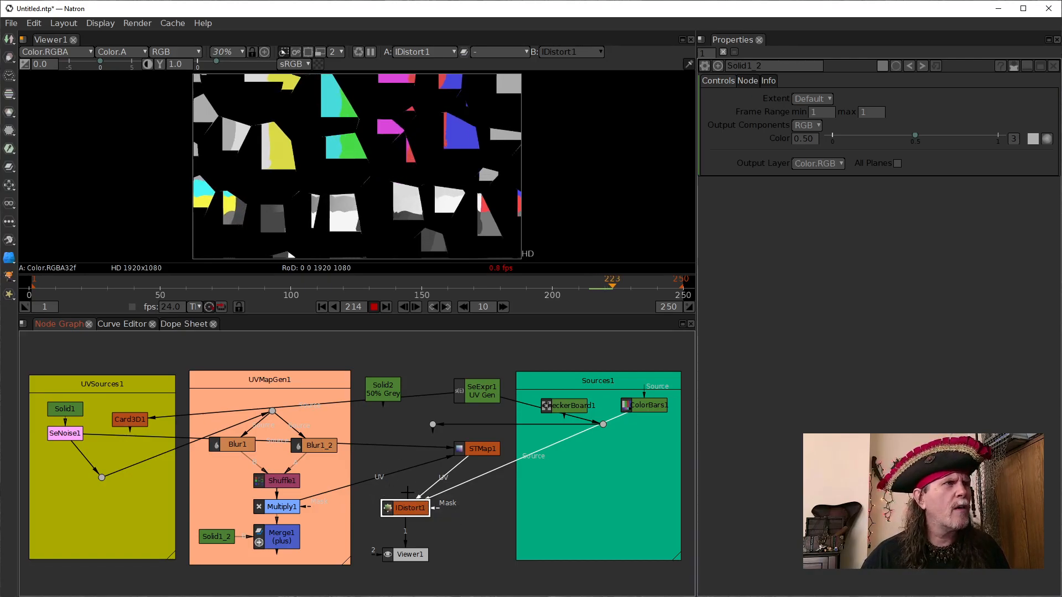
- Connect STMap1's UV input to Merge1 and IDistort1's Source input to CheckerBoard1, keeping IDistort1's result in view
drag(332, 495, 320, 542)
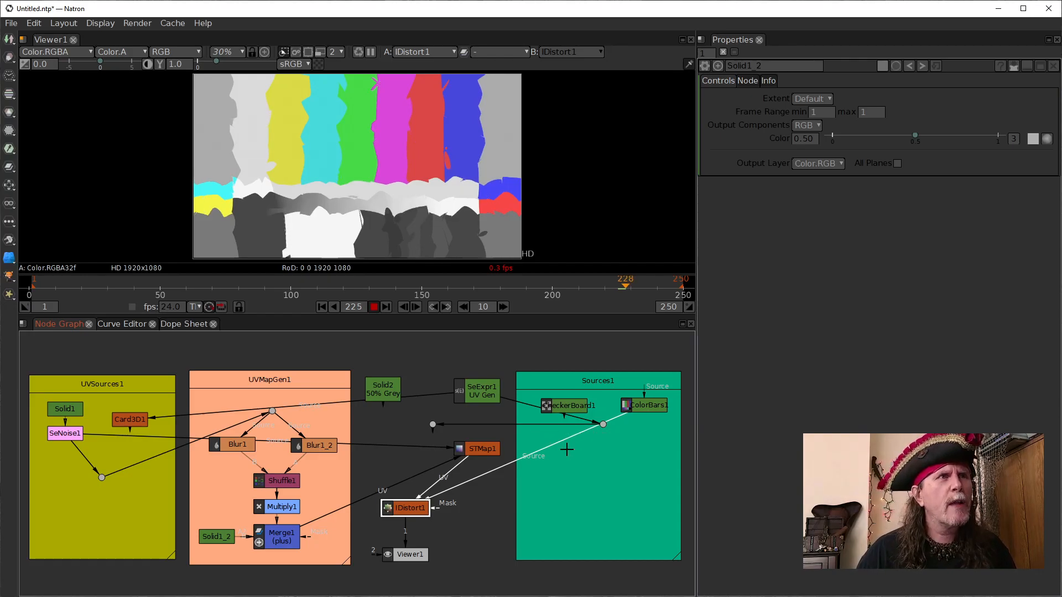
drag(554, 446, 556, 413)
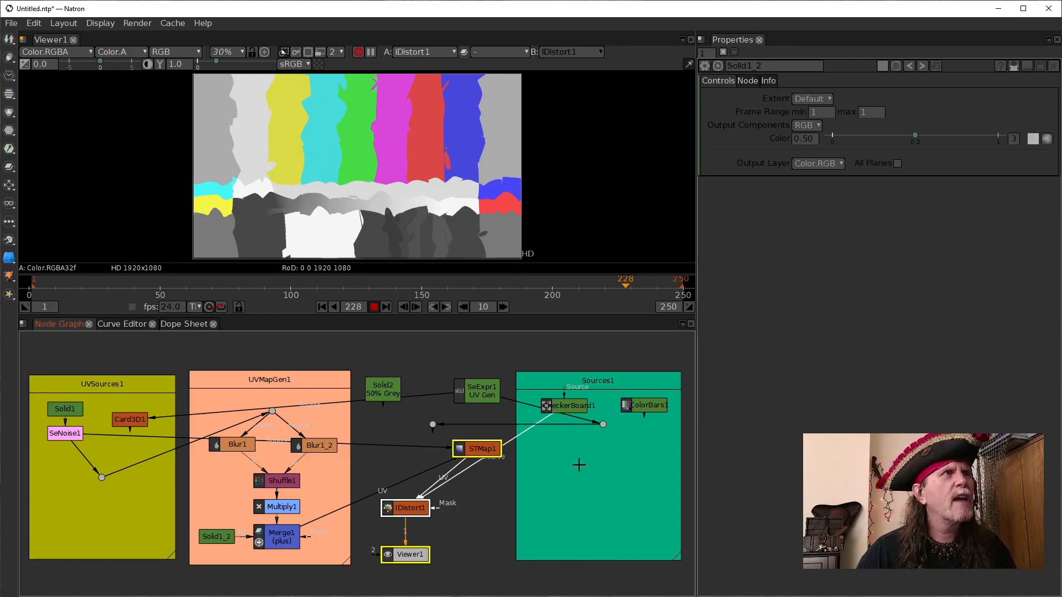